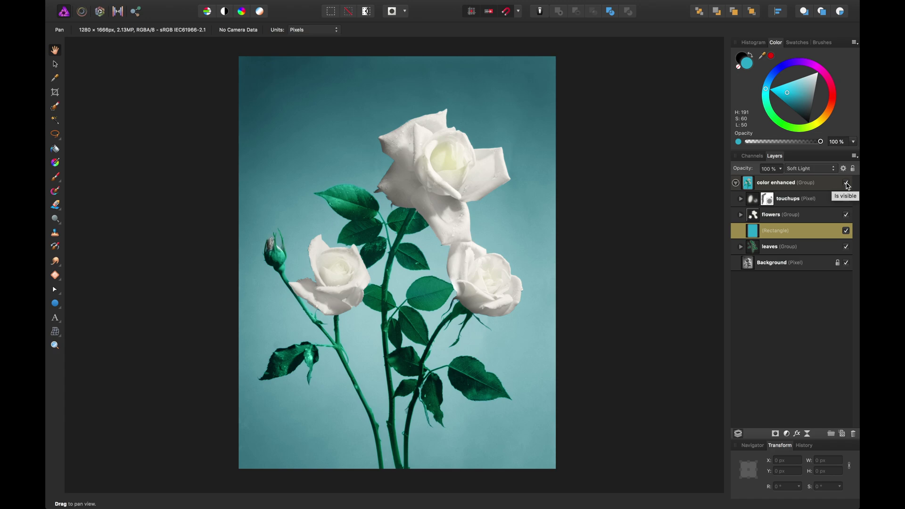
# - Toggle the color enhanced group off and on twice to compare recoloured and original roses
pyautogui.click(847, 183)
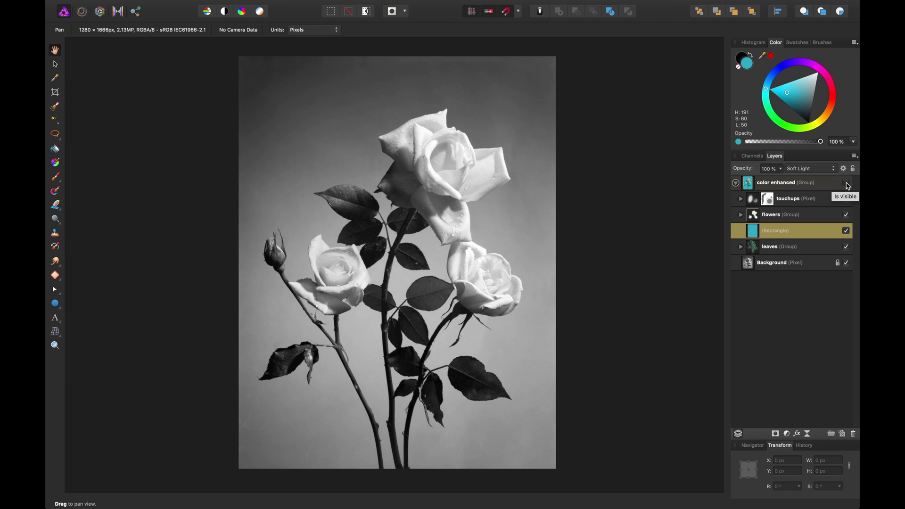
pyautogui.click(846, 183)
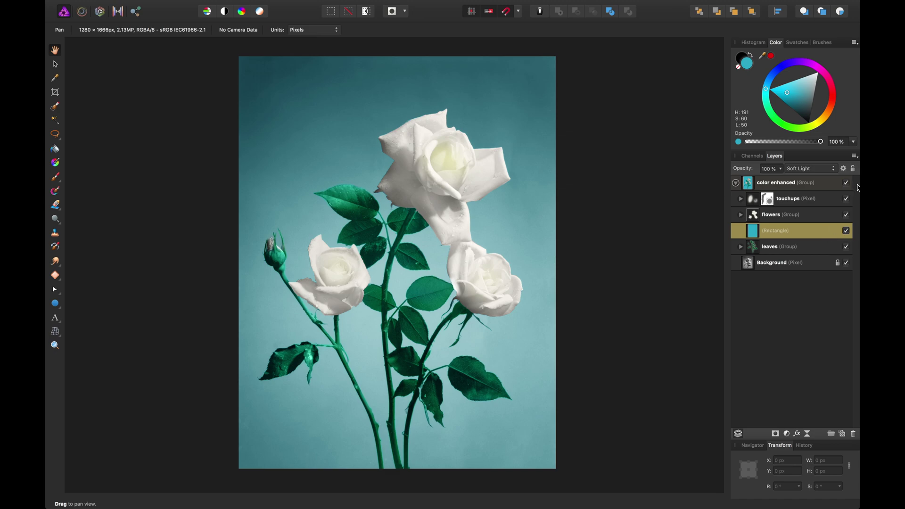
pyautogui.click(847, 183)
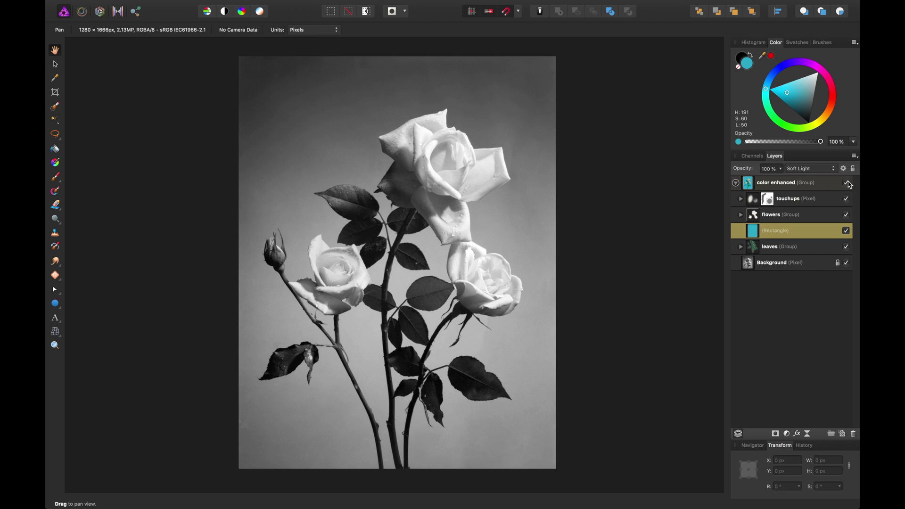
pyautogui.click(845, 186)
# - Open bw-roses.jpg from the Recolor Black and White Photos start folder
pyautogui.press('super+o')
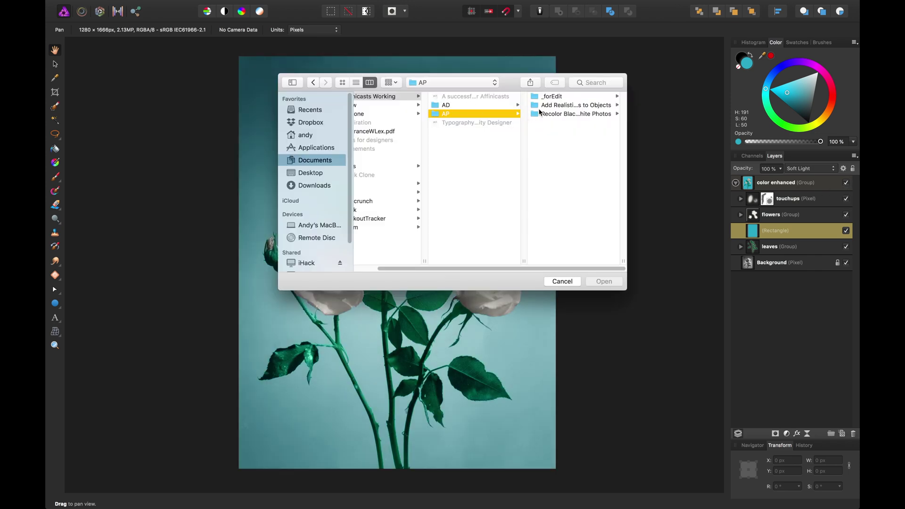
pyautogui.click(563, 114)
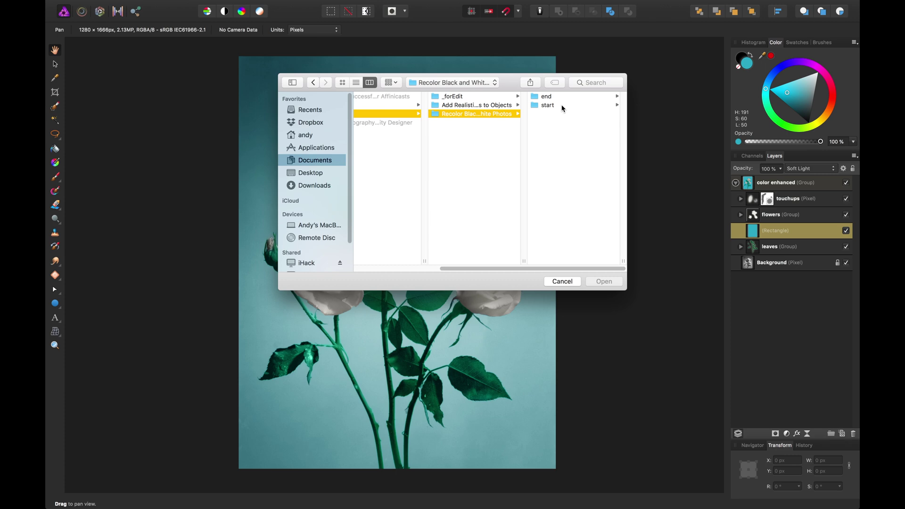
pyautogui.click(561, 105)
pyautogui.click(554, 100)
pyautogui.click(604, 282)
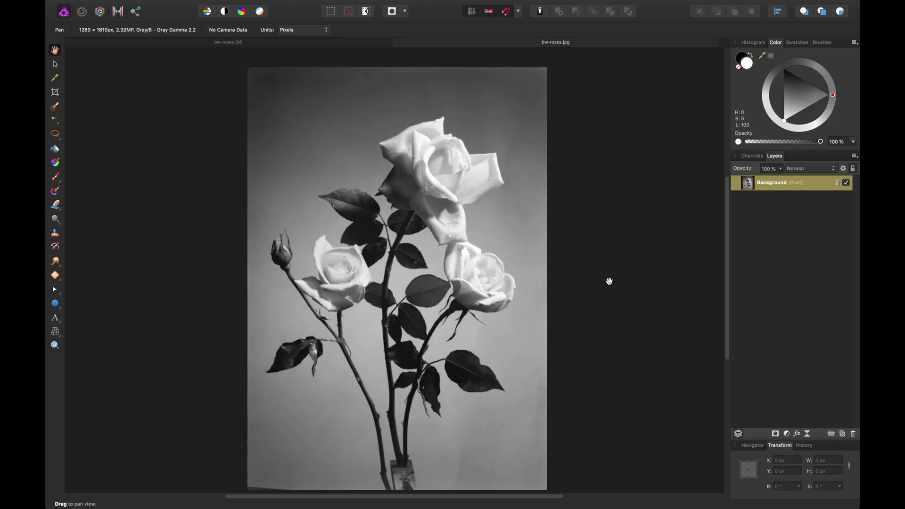
# - Compare the black-and-white photo with the recoloured document by switching between their tabs
pyautogui.scroll(-2, 579, 283)
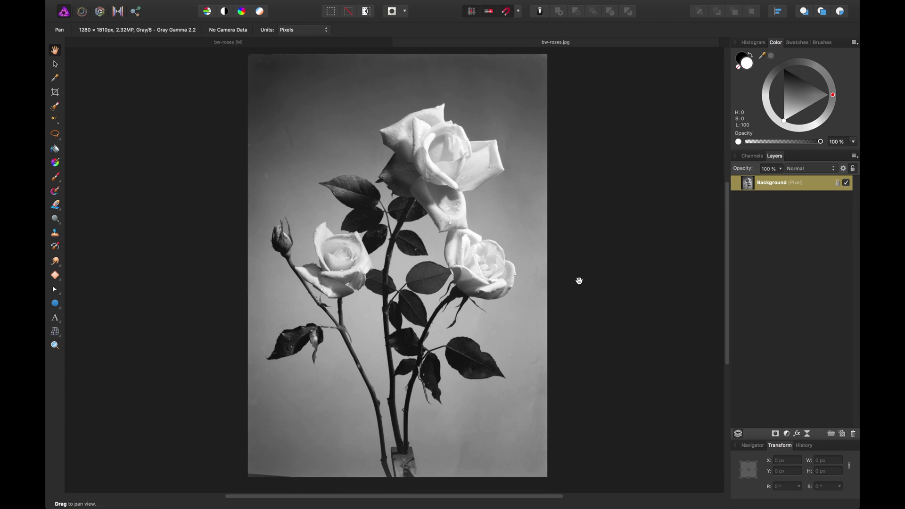
pyautogui.moveTo(578, 279); pyautogui.dragTo(597, 278)
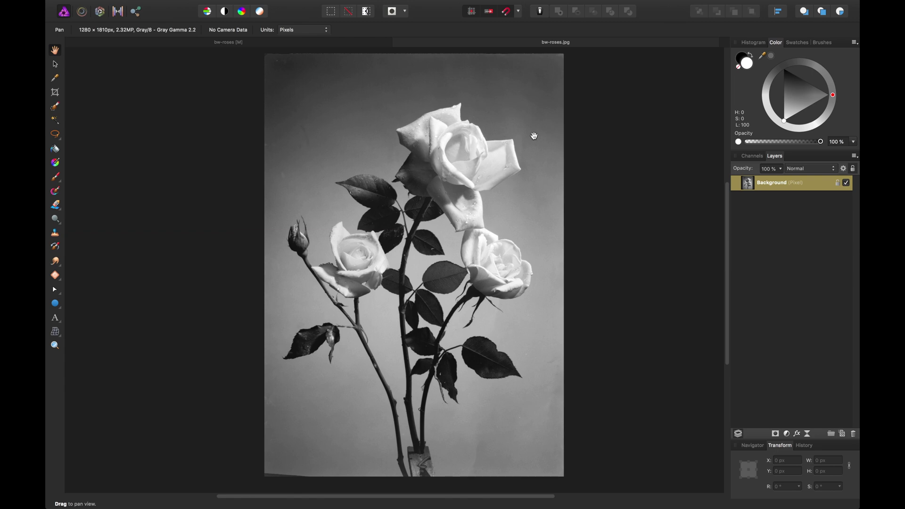
pyautogui.click(367, 42)
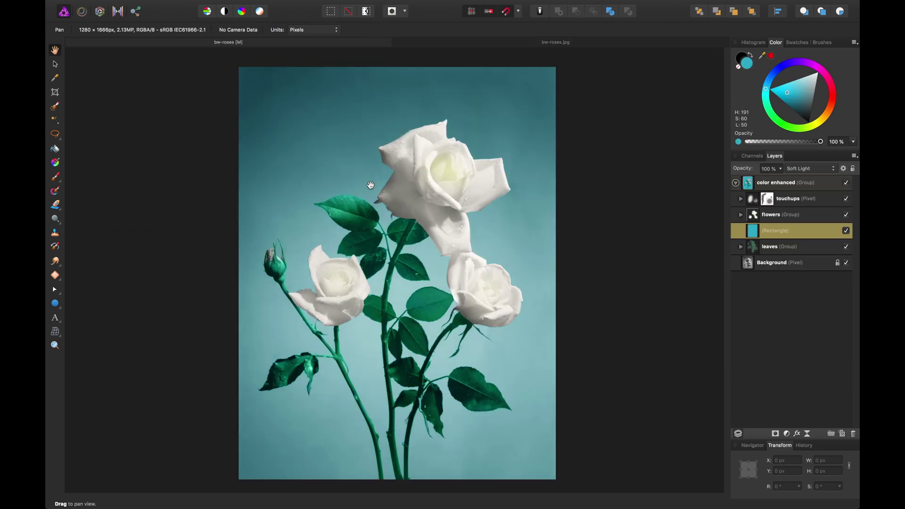
pyautogui.click(464, 43)
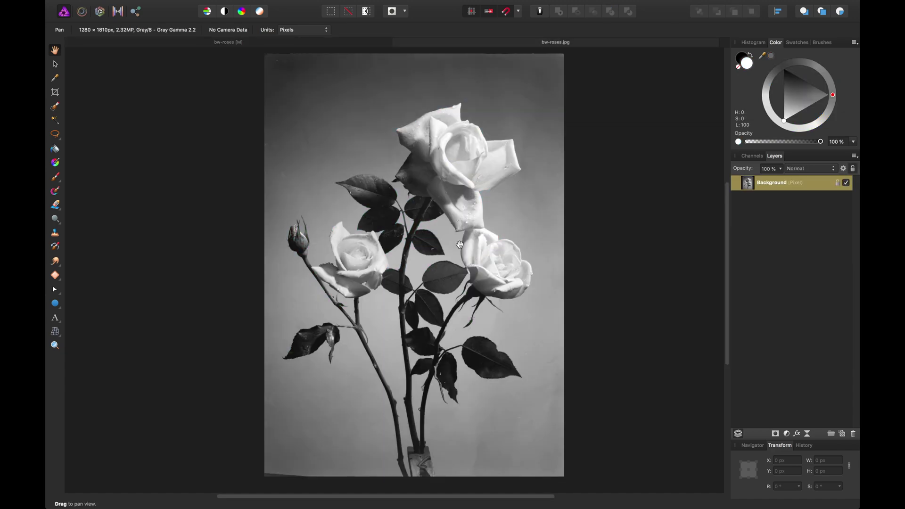
pyautogui.moveTo(440, 239); pyautogui.dragTo(445, 237)
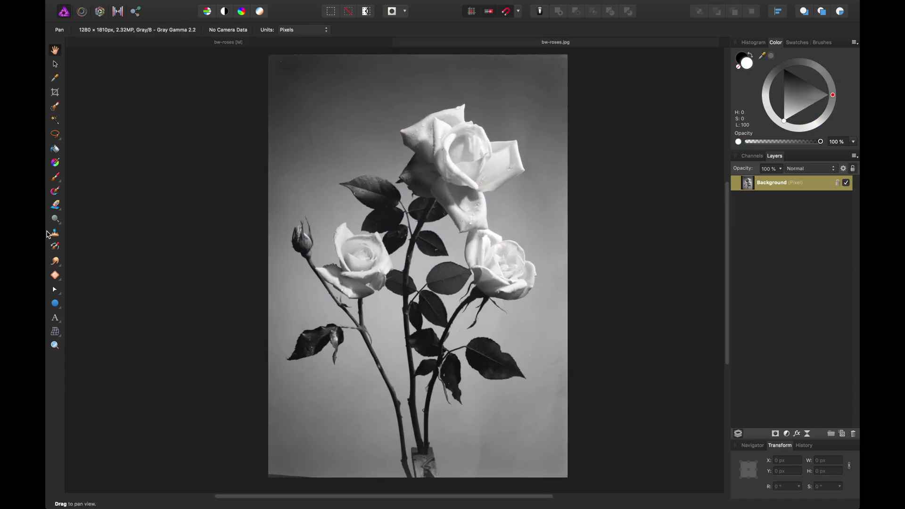
# - Draw a white rectangle fitted to the 1280 × 1810 px photo at 0,0, then select Background
pyautogui.click(56, 304)
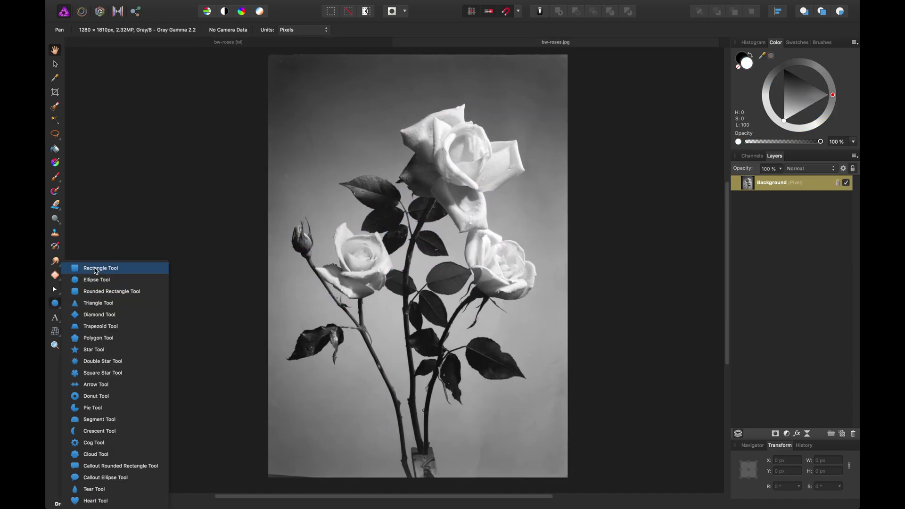
pyautogui.click(99, 268)
pyautogui.moveTo(271, 78); pyautogui.dragTo(568, 478)
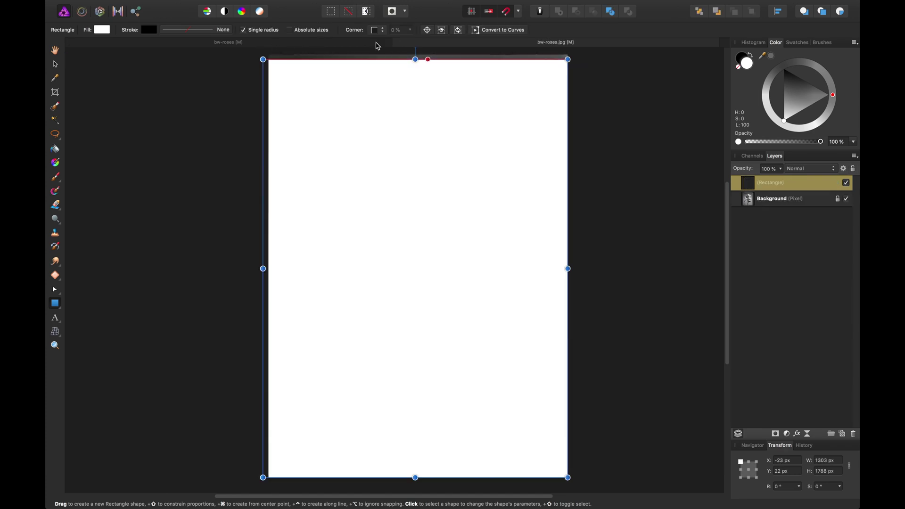
pyautogui.moveTo(415, 55); pyautogui.dragTo(416, 54)
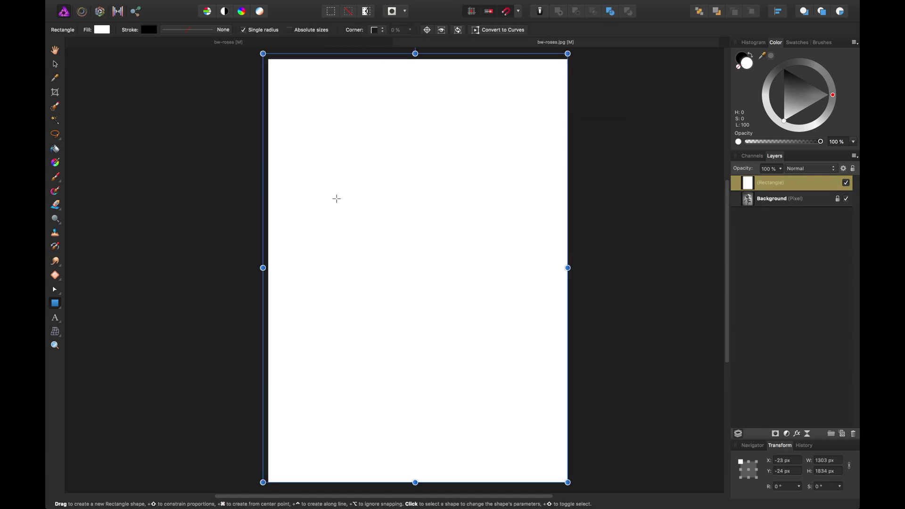
pyautogui.moveTo(263, 265); pyautogui.dragTo(268, 268)
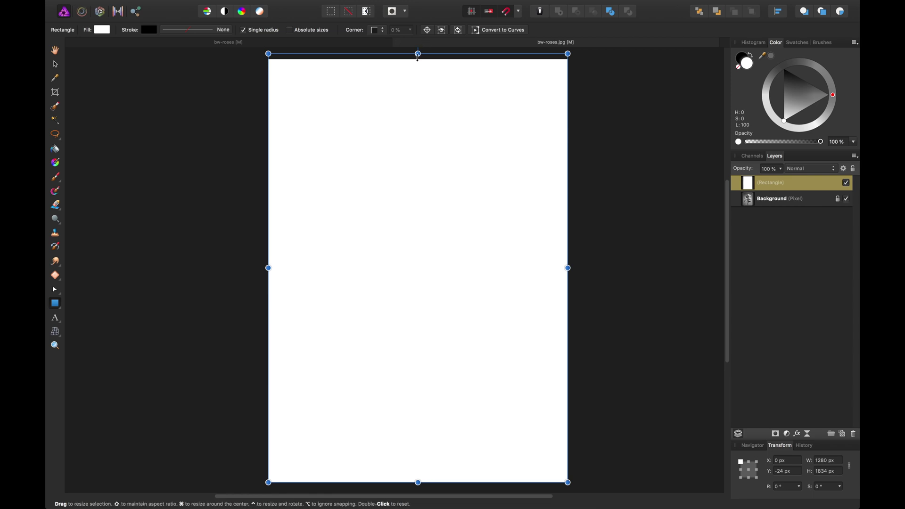
pyautogui.moveTo(418, 54); pyautogui.dragTo(418, 73)
pyautogui.scroll(-1, 576, 174)
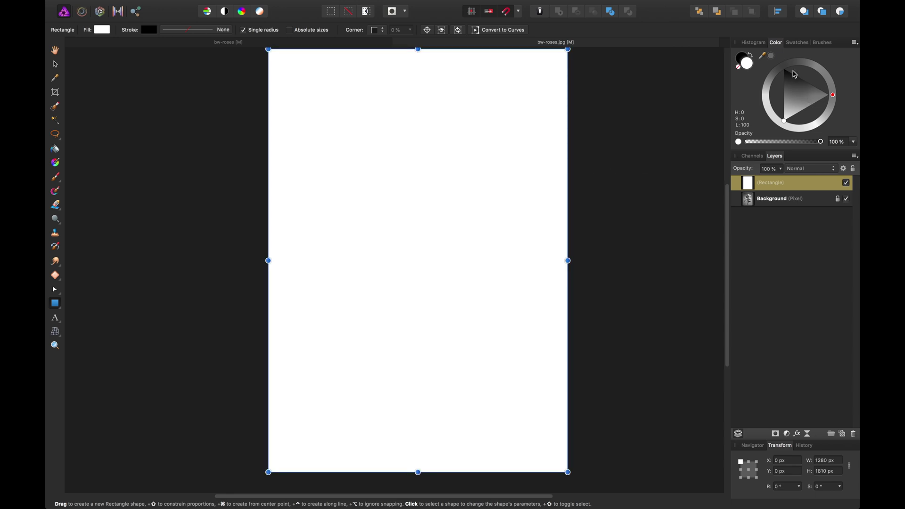
pyautogui.press('a')
pyautogui.click(785, 201)
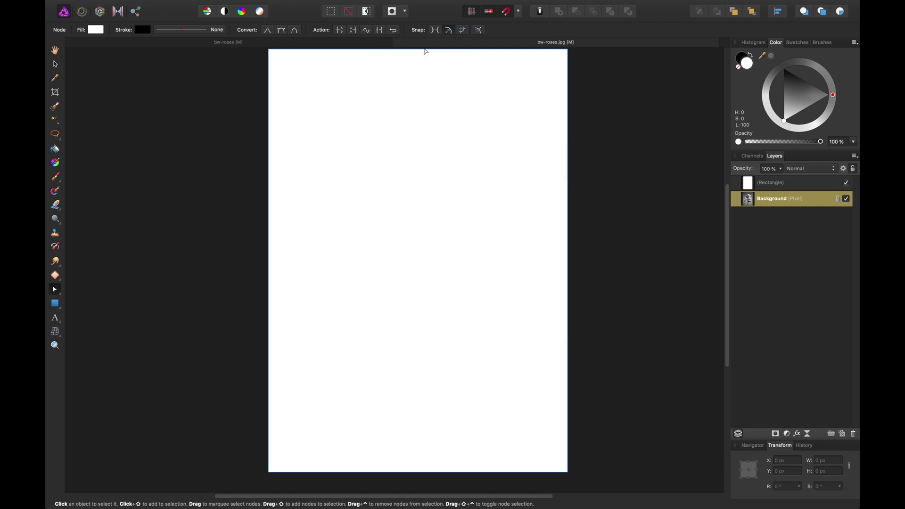
# - Change the document colour format from Grayscale to RGB (8 bit) and show the Swatches panel
pyautogui.moveTo(300, 2)
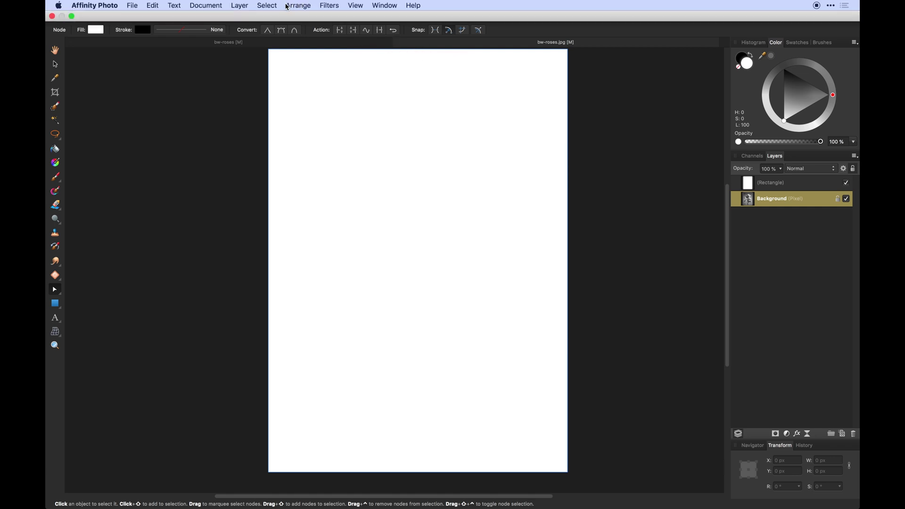
pyautogui.click(222, 7)
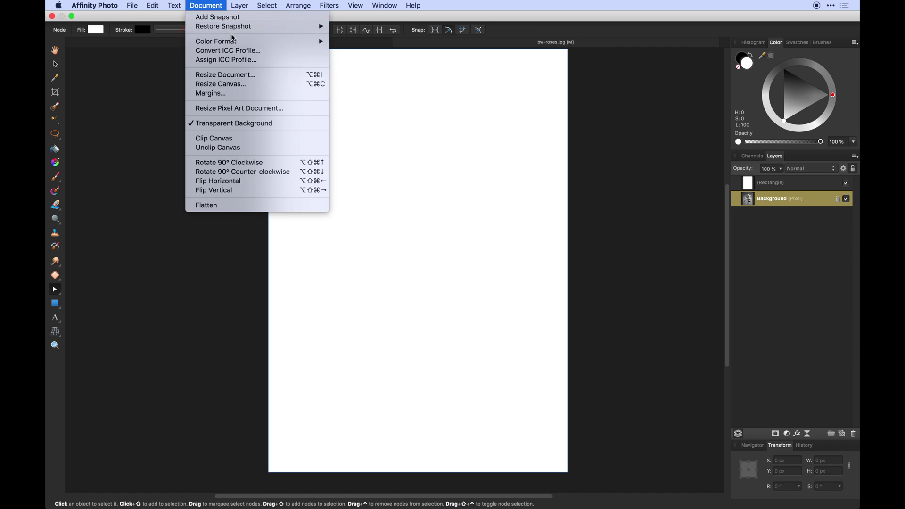
pyautogui.moveTo(247, 43)
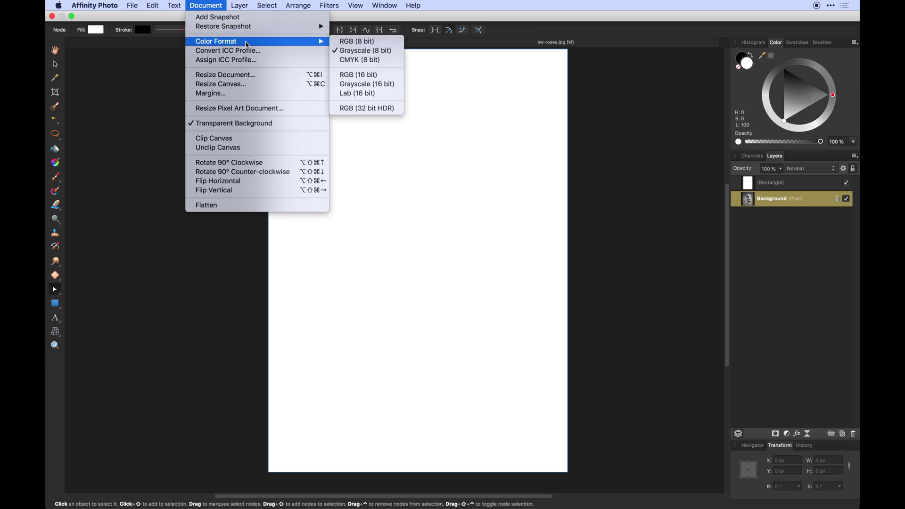
pyautogui.click(368, 43)
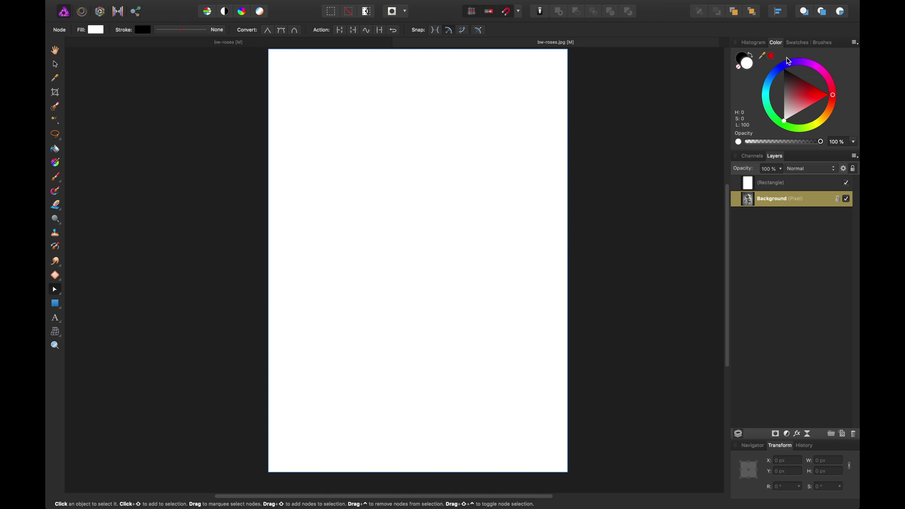
pyautogui.click(795, 43)
# - Load the Colours swatch palette and select the page-sized white rectangle
pyautogui.click(745, 95)
pyautogui.click(754, 105)
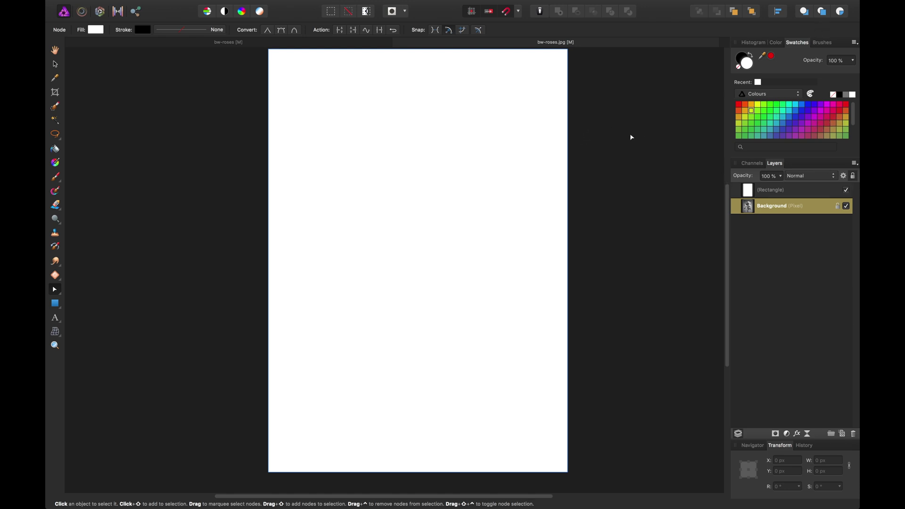
pyautogui.moveTo(632, 137); pyautogui.dragTo(621, 142)
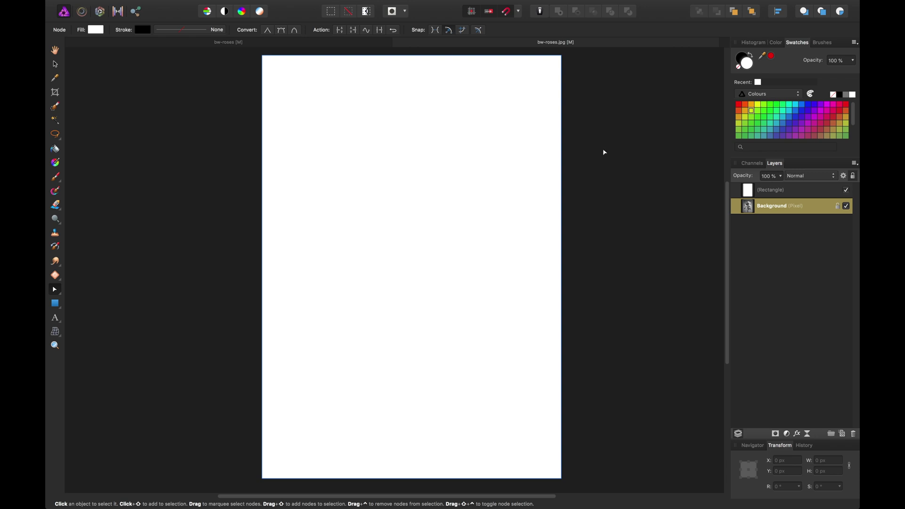
pyautogui.click(855, 42)
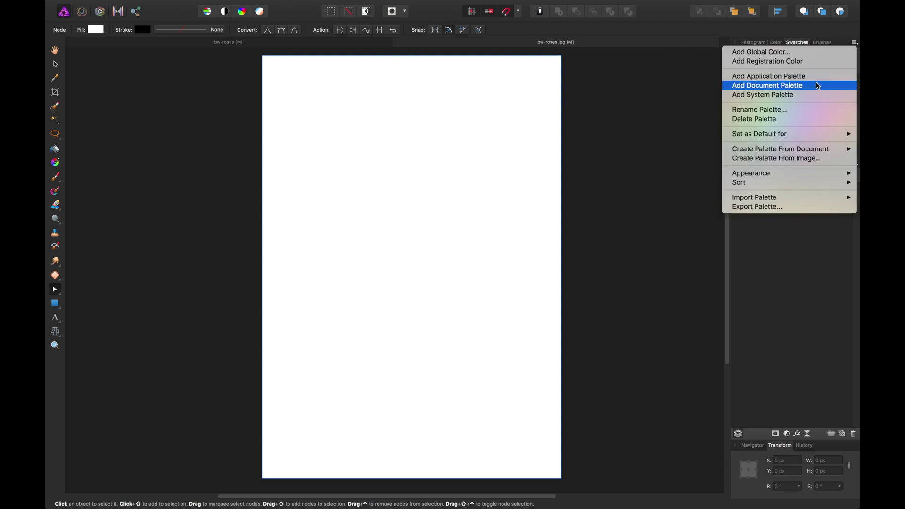
pyautogui.click(561, 123)
pyautogui.moveTo(580, 193); pyautogui.dragTo(581, 199)
pyautogui.moveTo(396, 76); pyautogui.dragTo(396, 83)
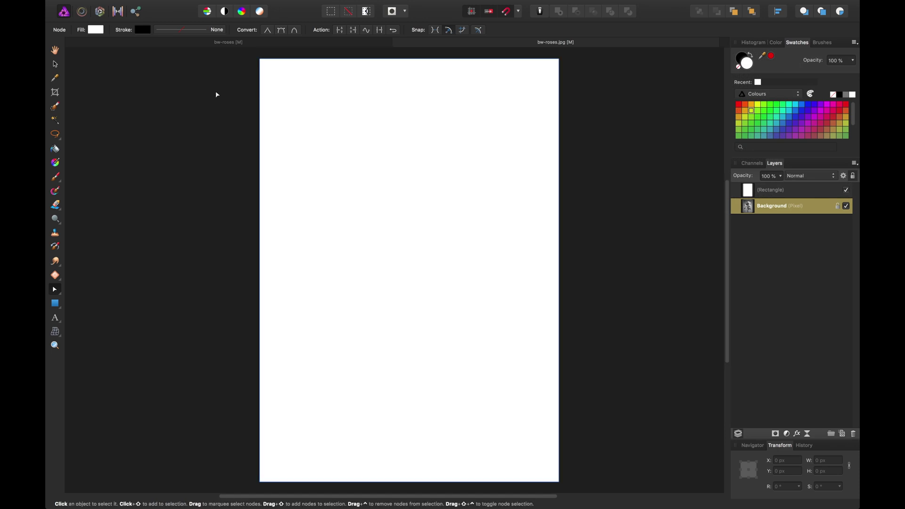
pyautogui.click(277, 131)
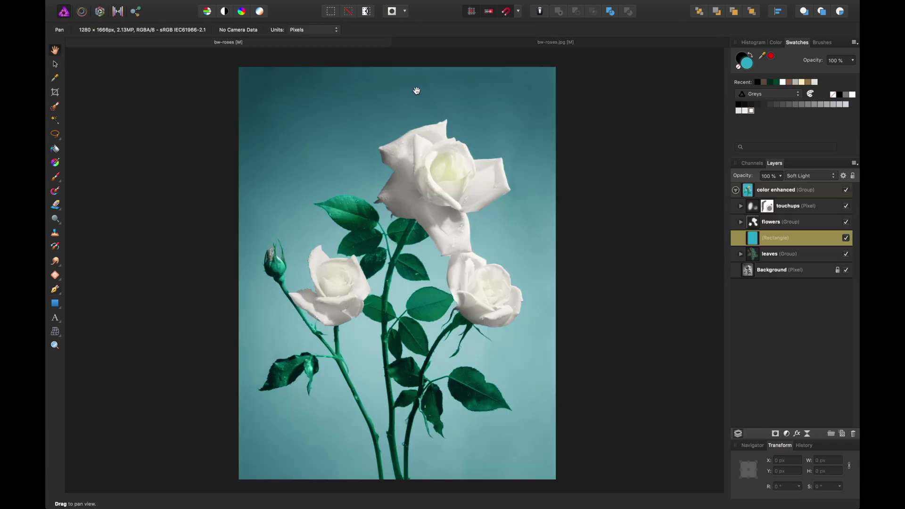
pyautogui.click(537, 43)
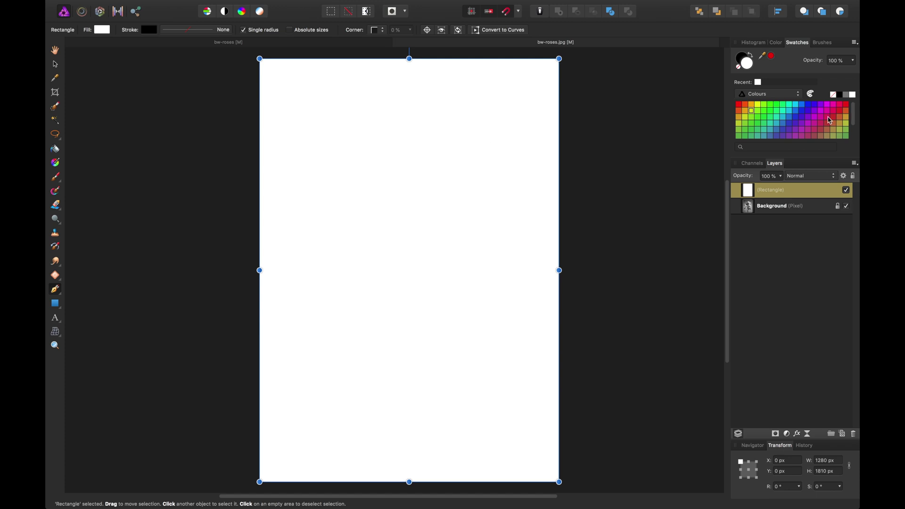
# - Fill the rectangle with a slightly darker teal swatch after trying turquoise and cyan
pyautogui.click(786, 113)
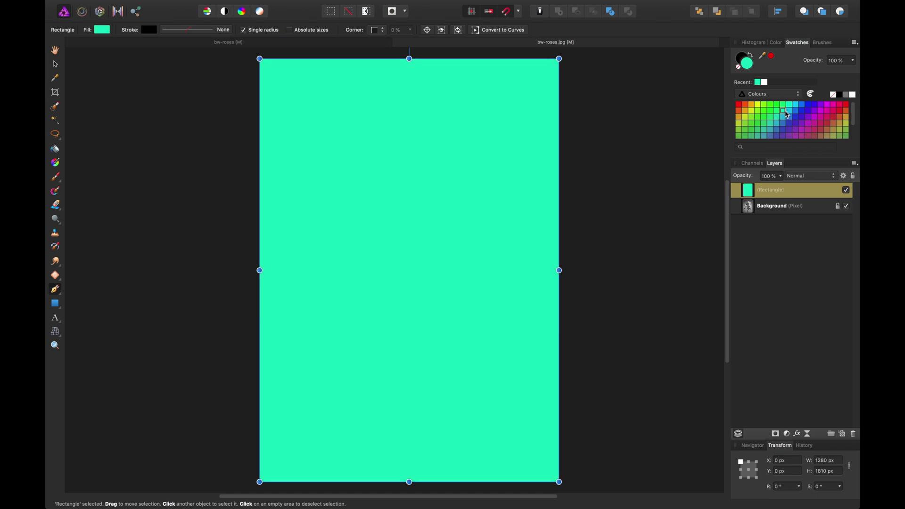
pyautogui.click(791, 113)
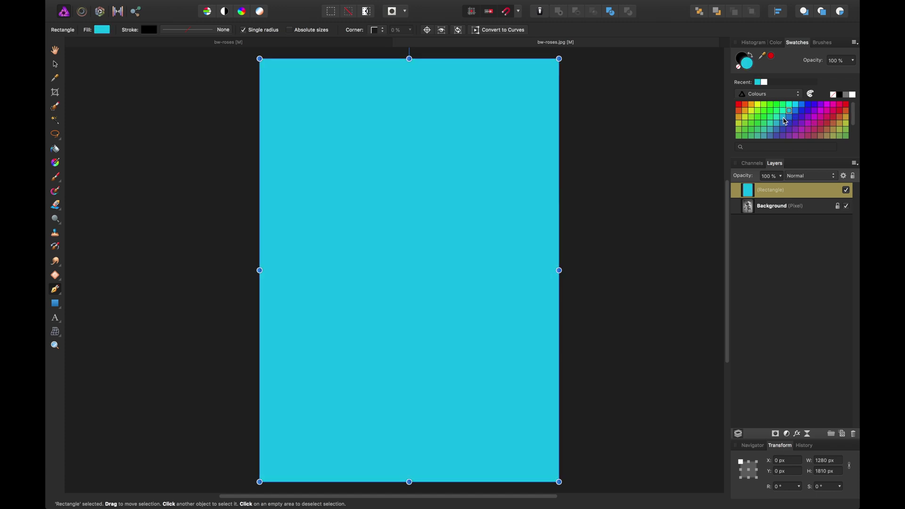
pyautogui.click(783, 117)
pyautogui.scroll(-1, 646, 198)
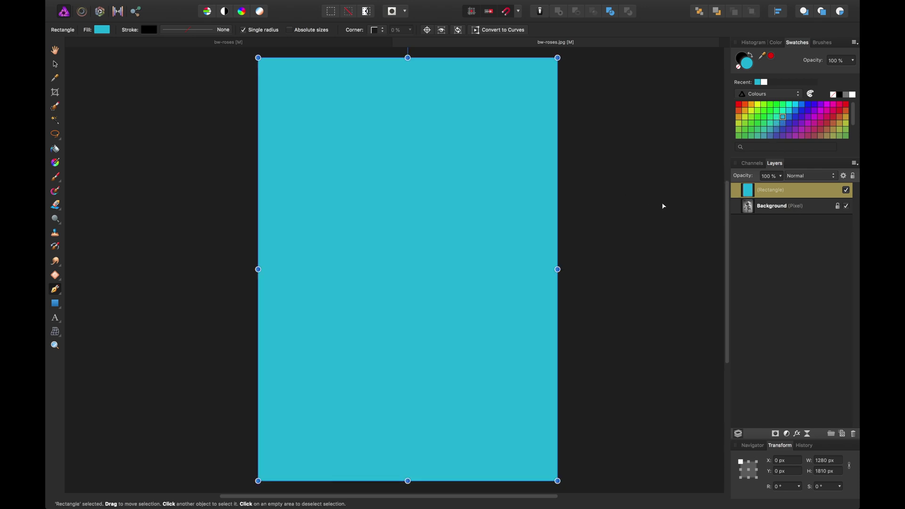
pyautogui.click(775, 210)
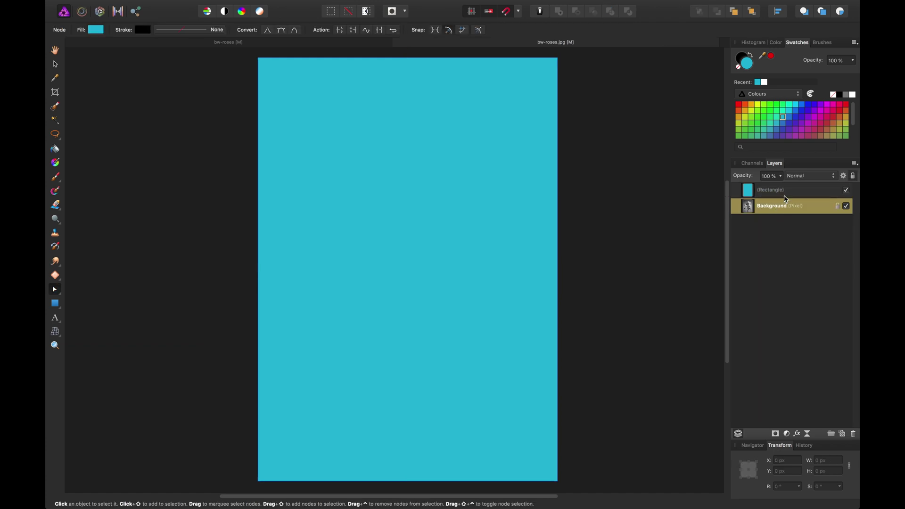
pyautogui.click(818, 193)
# - Set the teal rectangle layer's blend mode to Soft Light
pyautogui.click(807, 176)
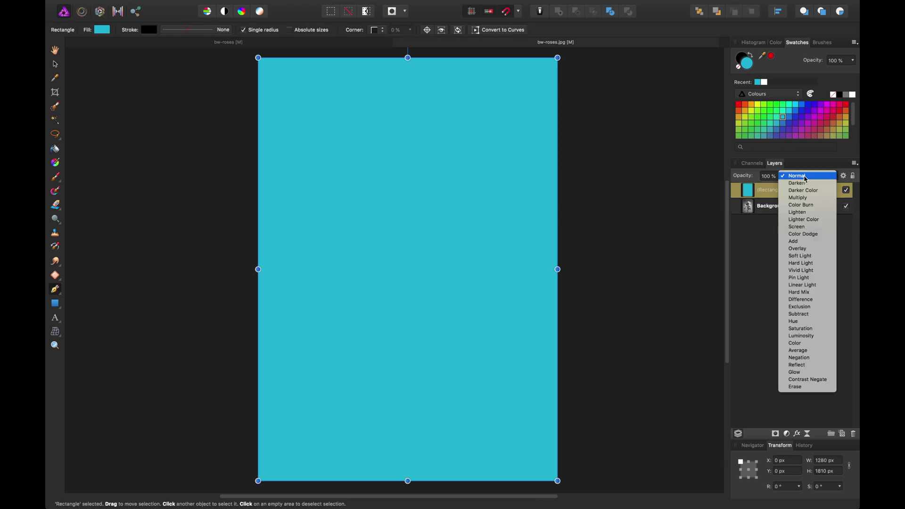
pyautogui.click(808, 257)
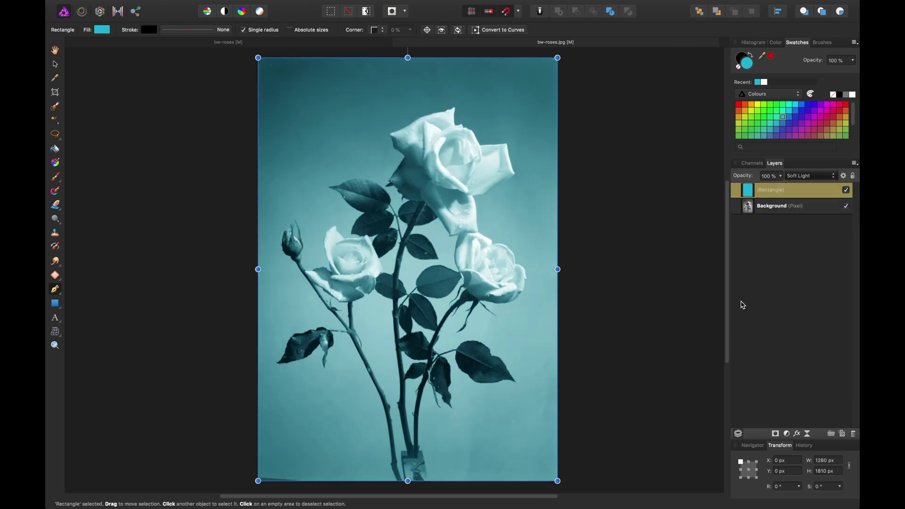
pyautogui.click(766, 244)
pyautogui.click(774, 208)
pyautogui.press('a')
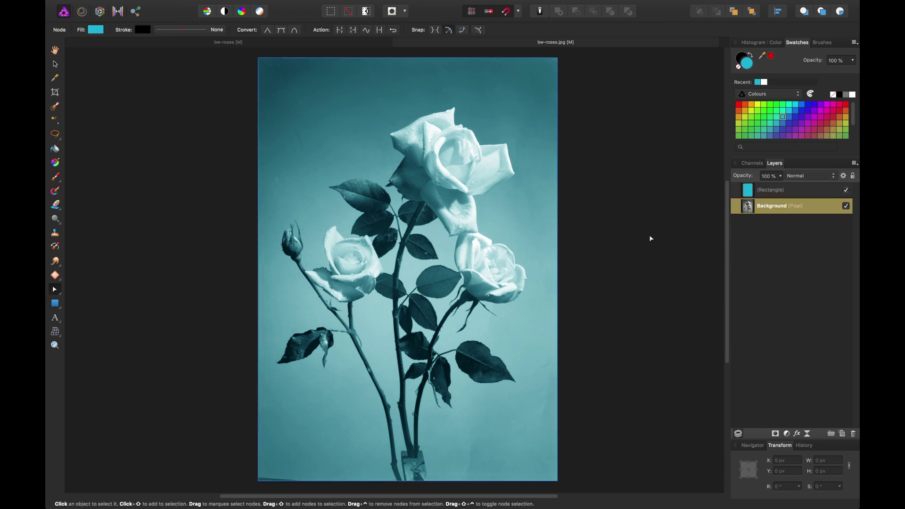
pyautogui.click(778, 193)
pyautogui.press('p')
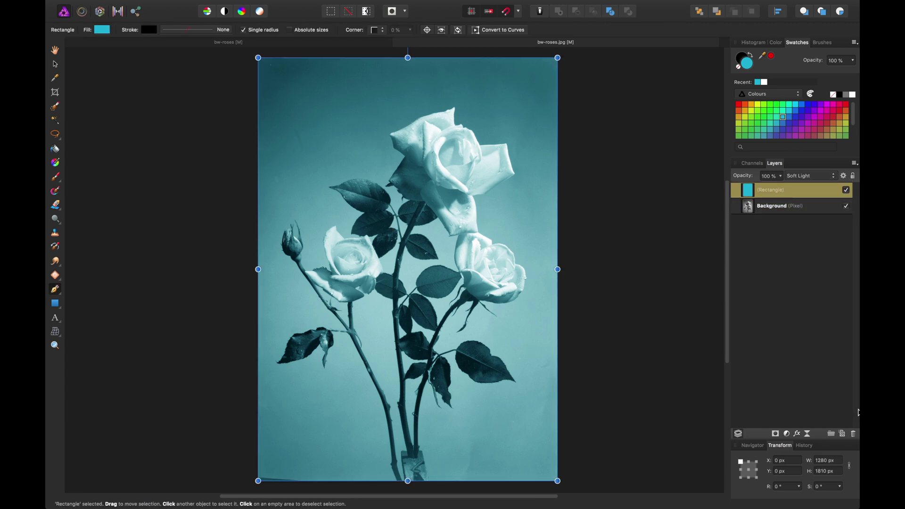
# - Lock the teal rectangle layer and refit the whole image in the window
pyautogui.click(853, 176)
pyautogui.click(759, 216)
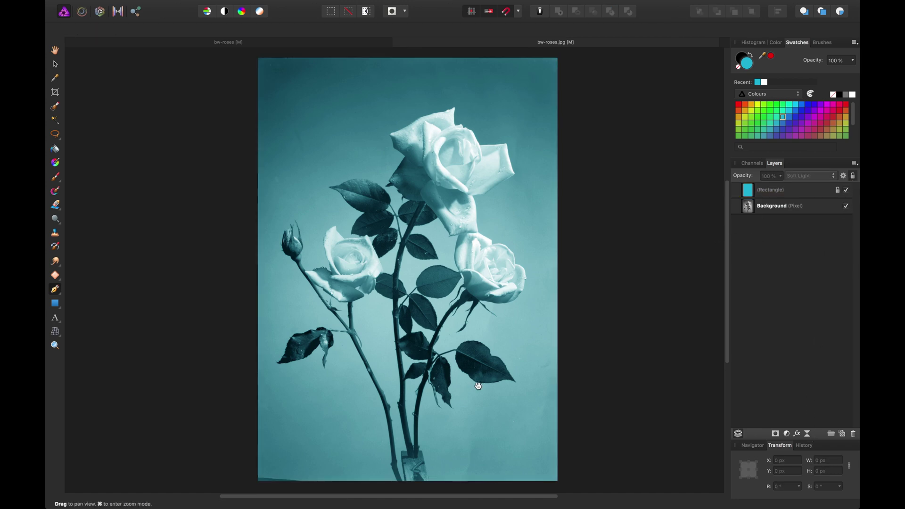
pyautogui.moveTo(460, 412)
pyautogui.mouseDown()
pyautogui.moveTo(463, 358)
pyautogui.moveTo(455, 400)
pyautogui.mouseUp()
pyautogui.moveTo(417, 460); pyautogui.dragTo(414, 457)
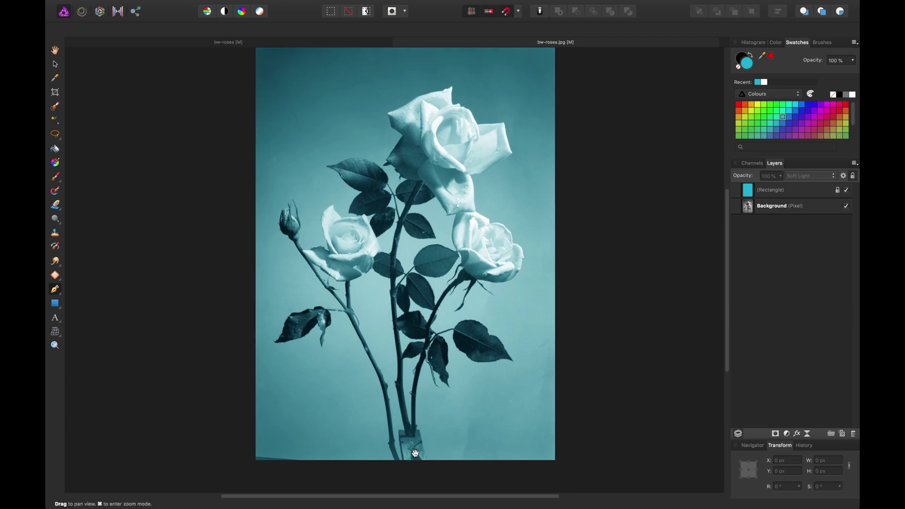
pyautogui.press('super')
pyautogui.press('super+z')
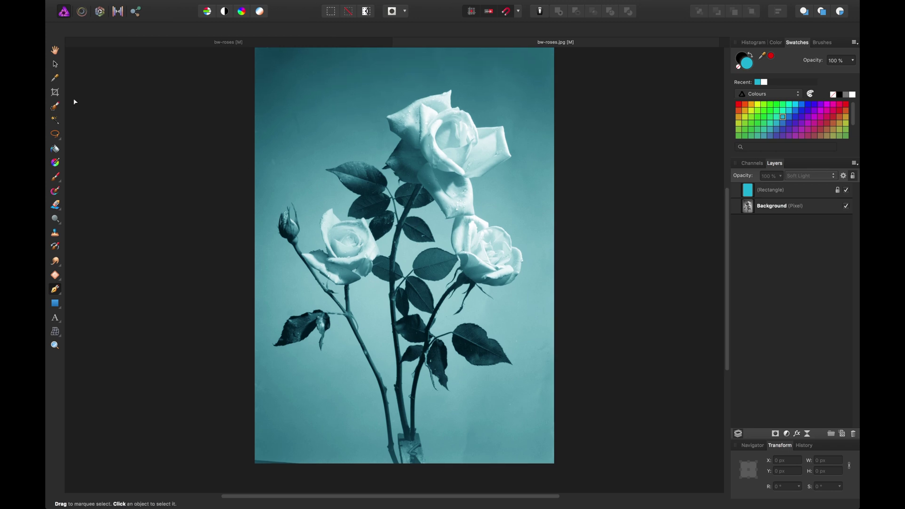
# - Crop the image's bottom so it measures 1280 × 1659 px, then zoom onto the top rose
pyautogui.click(56, 95)
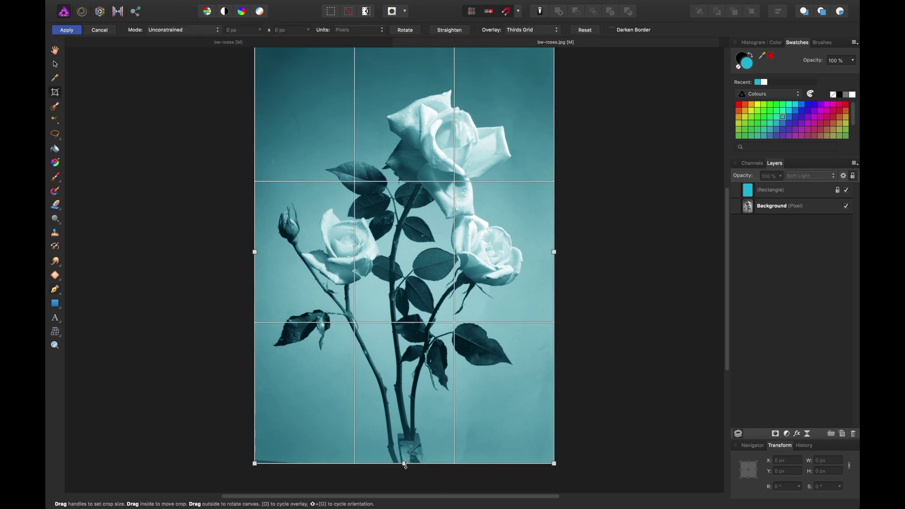
pyautogui.moveTo(405, 465); pyautogui.dragTo(404, 429)
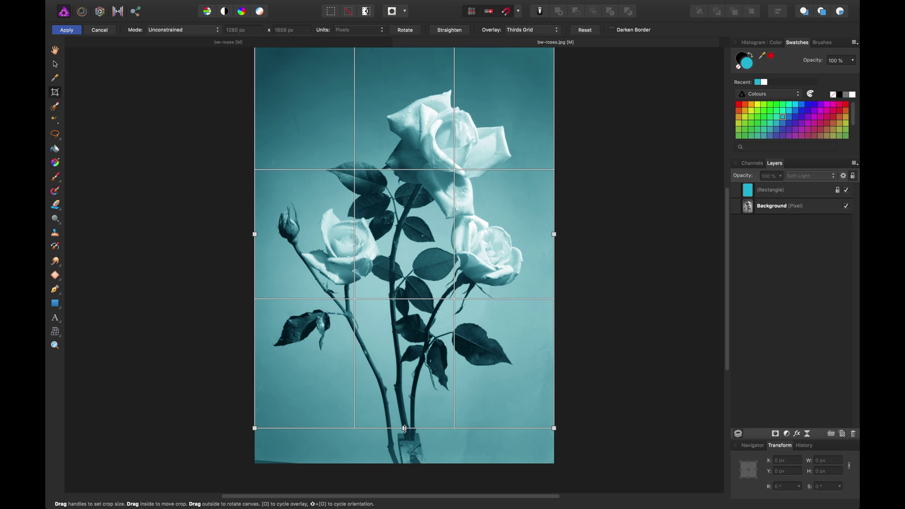
pyautogui.moveTo(319, 3)
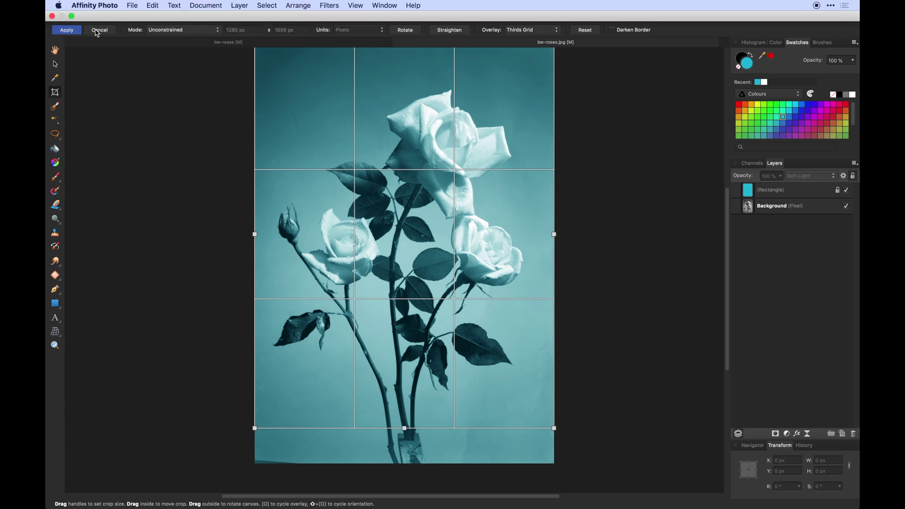
pyautogui.click(67, 30)
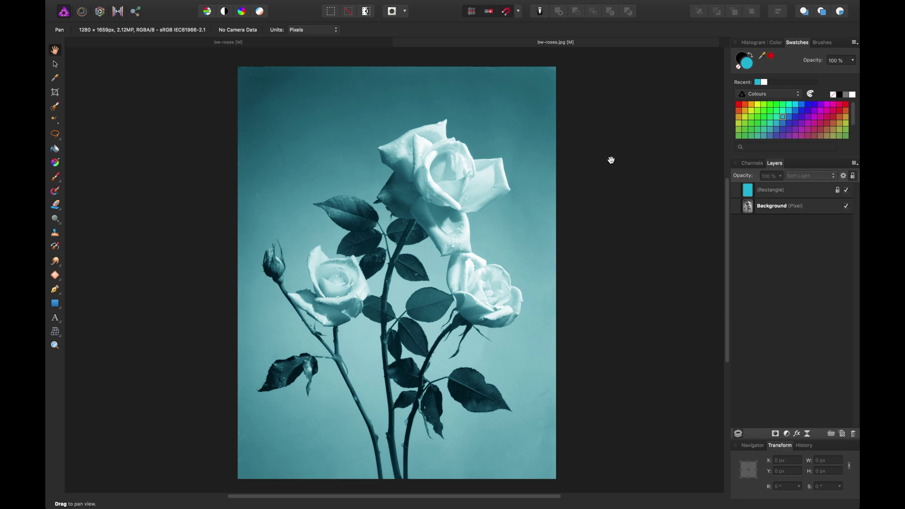
pyautogui.press('v')
pyautogui.scroll(-2, 575, 217)
pyautogui.press('super+equal')
pyautogui.press('super+equal')
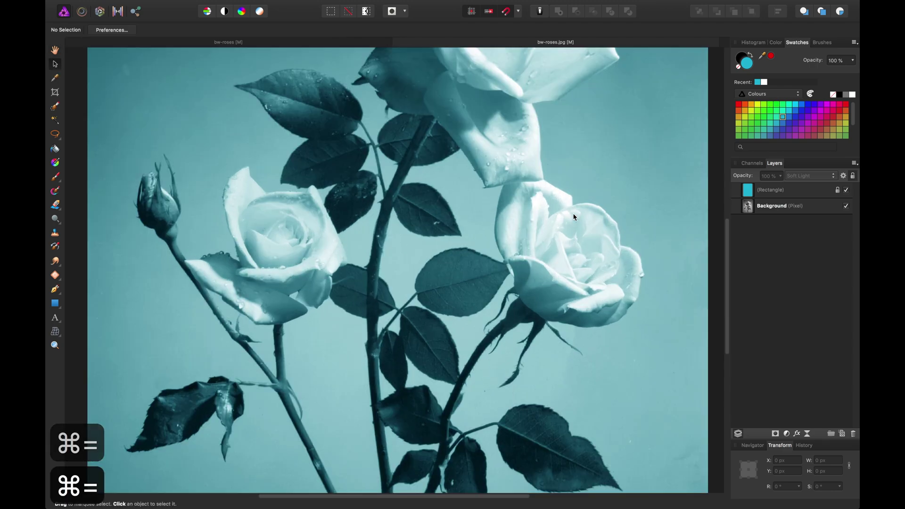
pyautogui.moveTo(548, 129); pyautogui.dragTo(519, 191)
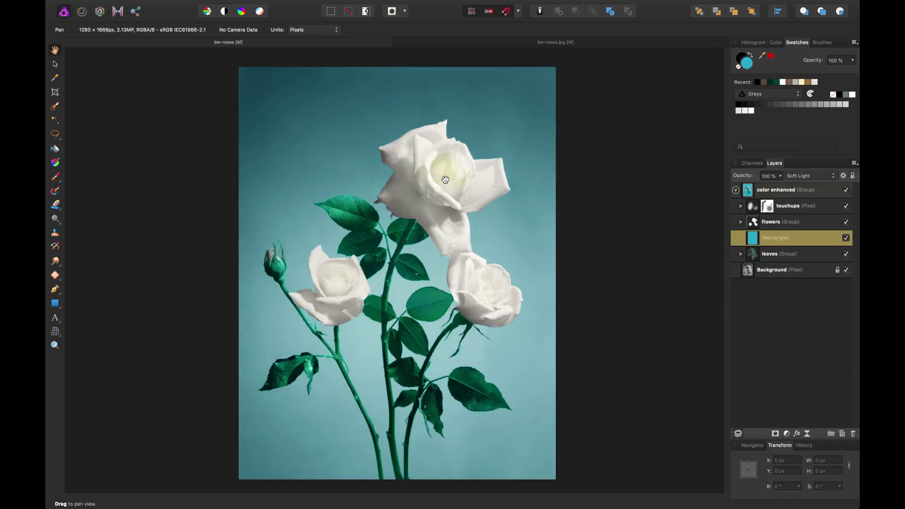
pyautogui.click(505, 44)
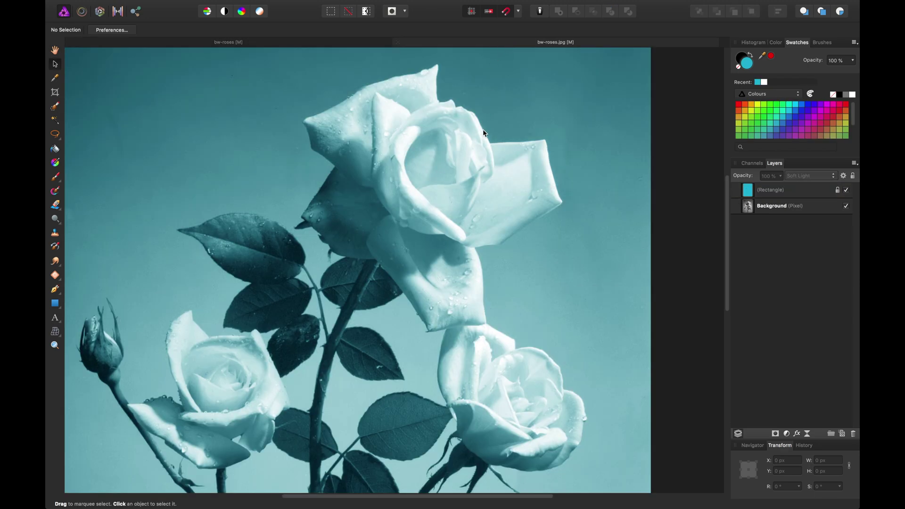
pyautogui.click(750, 212)
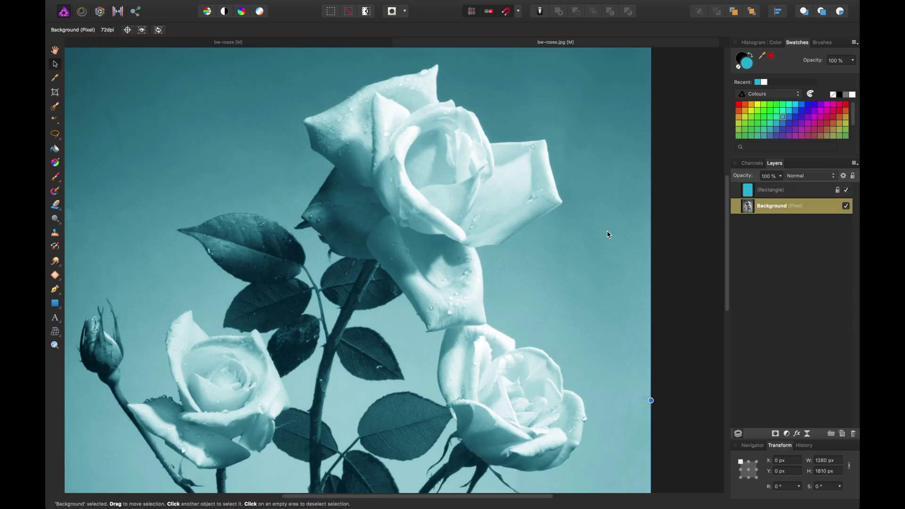
# - Brush a selection over the top rose's petals, subtracting the leaf with a smaller brush
pyautogui.click(55, 109)
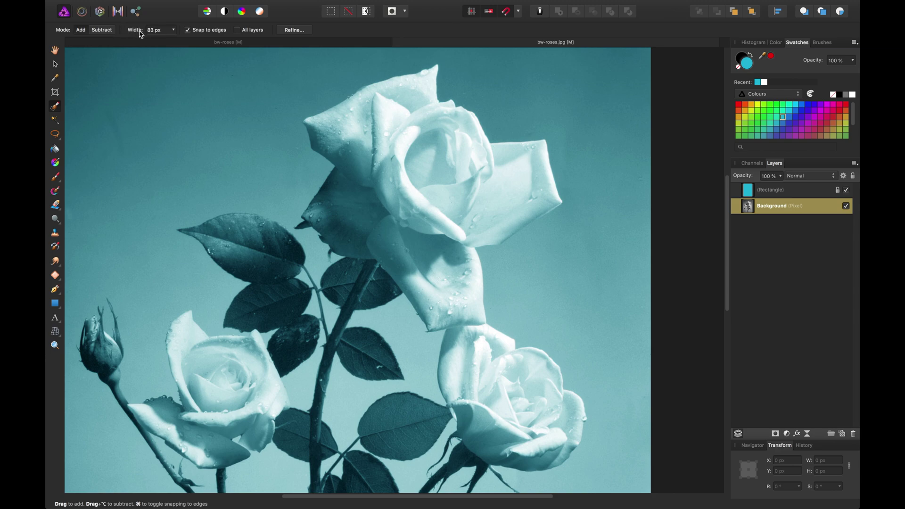
pyautogui.moveTo(443, 194)
pyautogui.mouseDown()
pyautogui.moveTo(481, 188)
pyautogui.moveTo(459, 174)
pyautogui.moveTo(436, 132)
pyautogui.moveTo(381, 122)
pyautogui.moveTo(346, 134)
pyautogui.moveTo(363, 163)
pyautogui.moveTo(353, 191)
pyautogui.moveTo(396, 200)
pyautogui.moveTo(454, 297)
pyautogui.mouseUp()
pyautogui.press('super+equal')
pyautogui.press('super+equal')
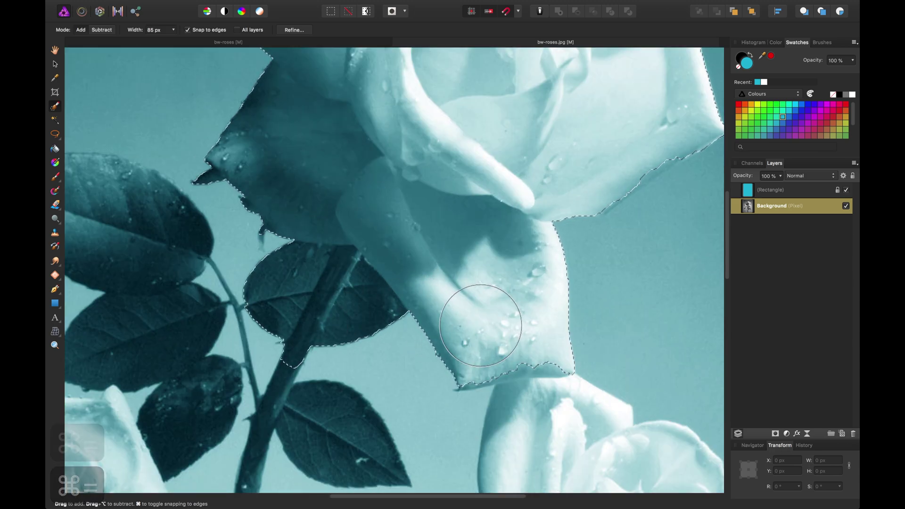
pyautogui.press('[')
pyautogui.press('[')
pyautogui.press('[')
pyautogui.press('[')
pyautogui.press('[')
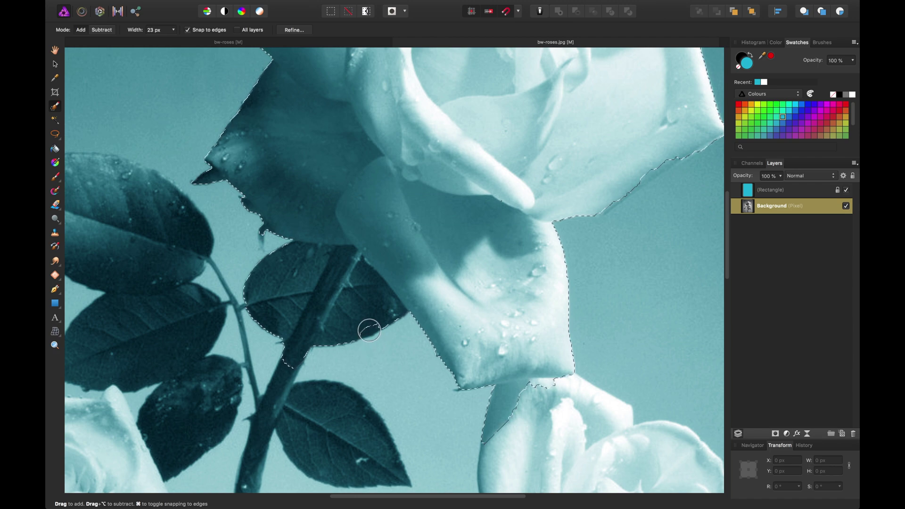
pyautogui.moveTo(369, 330)
pyautogui.mouseDown()
pyautogui.moveTo(345, 301)
pyautogui.moveTo(327, 270)
pyautogui.moveTo(350, 263)
pyautogui.moveTo(323, 258)
pyautogui.mouseUp()
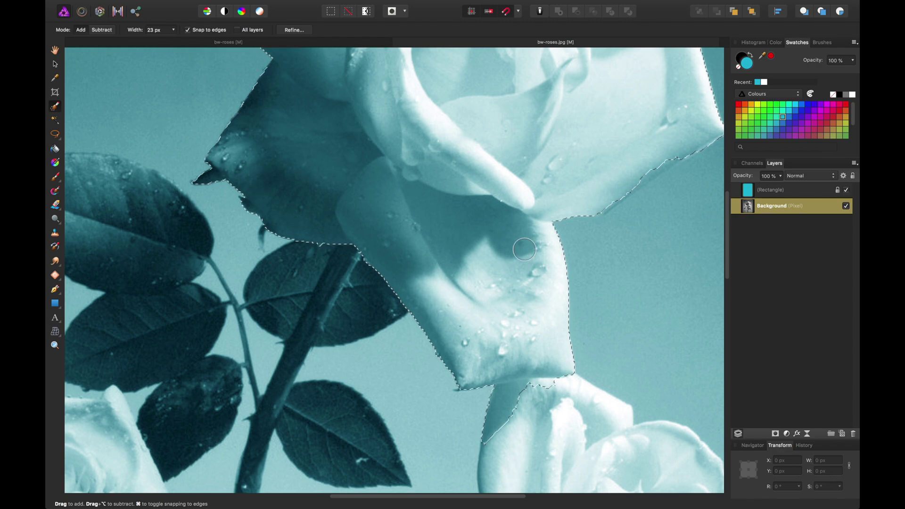
# - Extend the selection to the petal's lower edge and zoom out to the full image
pyautogui.scroll(-5, 529, 252)
pyautogui.hscroll(2, 529, 251)
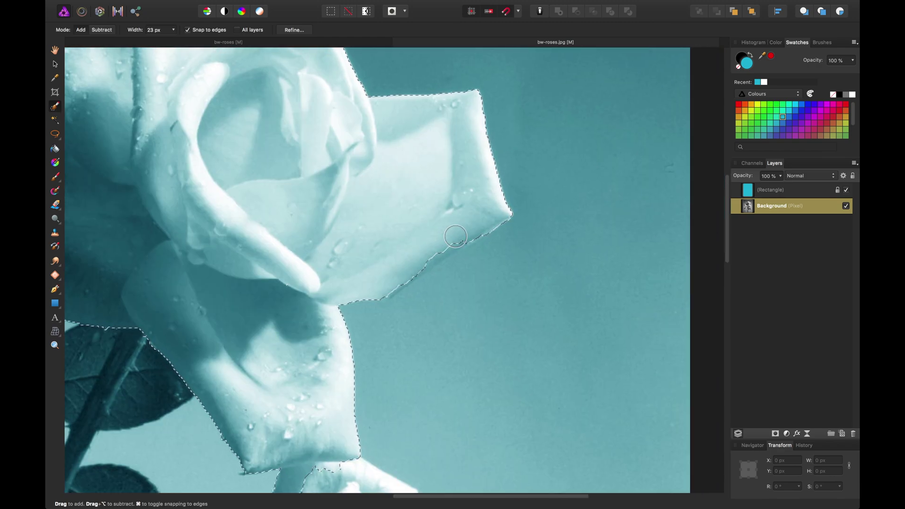
pyautogui.moveTo(456, 236); pyautogui.dragTo(384, 287)
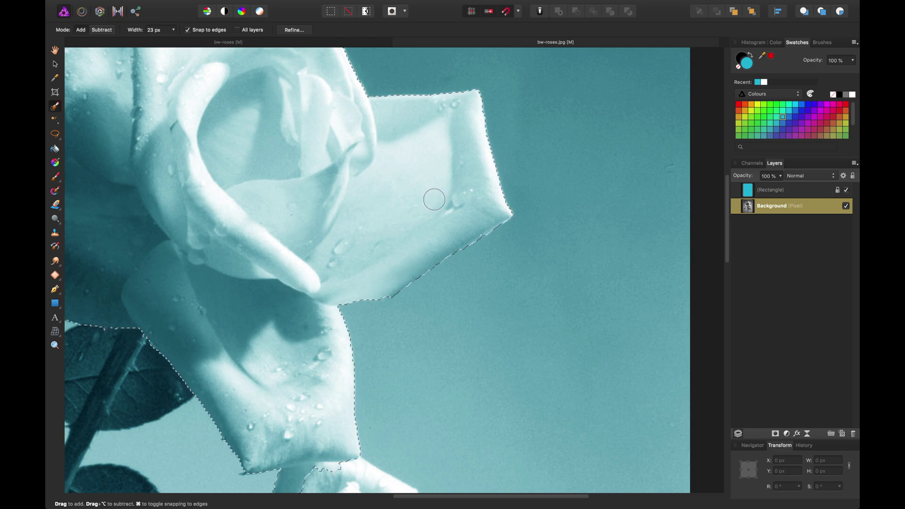
pyautogui.press('super+minus')
pyautogui.moveTo(388, 226)
pyautogui.mouseDown()
pyautogui.moveTo(536, 244)
pyautogui.moveTo(463, 180)
pyautogui.moveTo(330, 117)
pyautogui.mouseUp()
pyautogui.hscroll(-10, 329, 117)
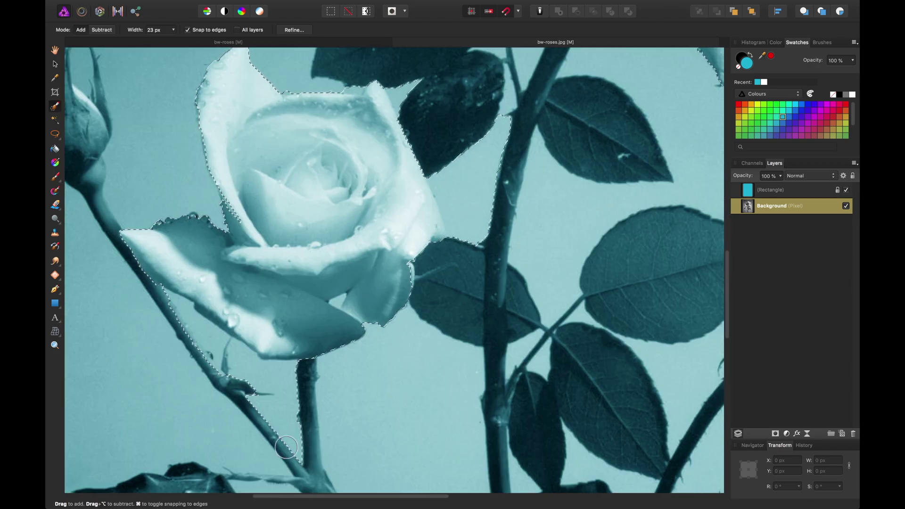
pyautogui.press('super+minus')
pyautogui.press('super+minus')
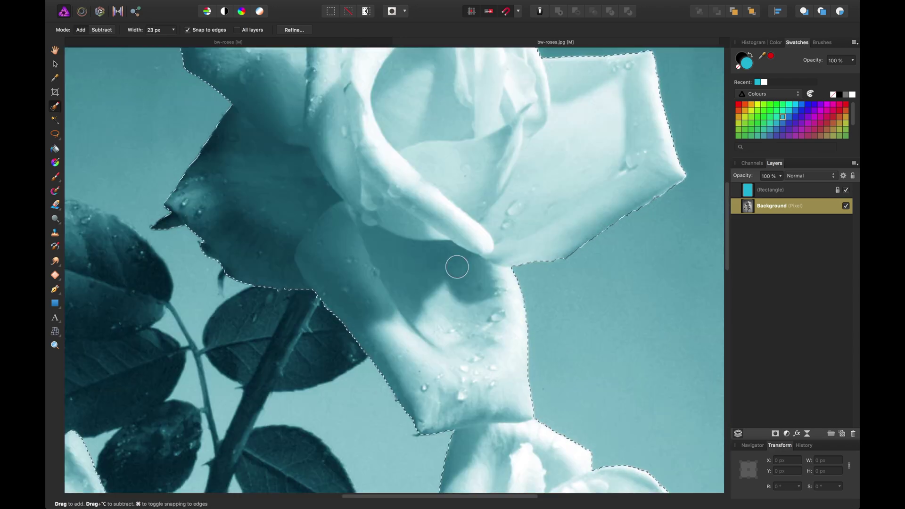
pyautogui.press('super+minus')
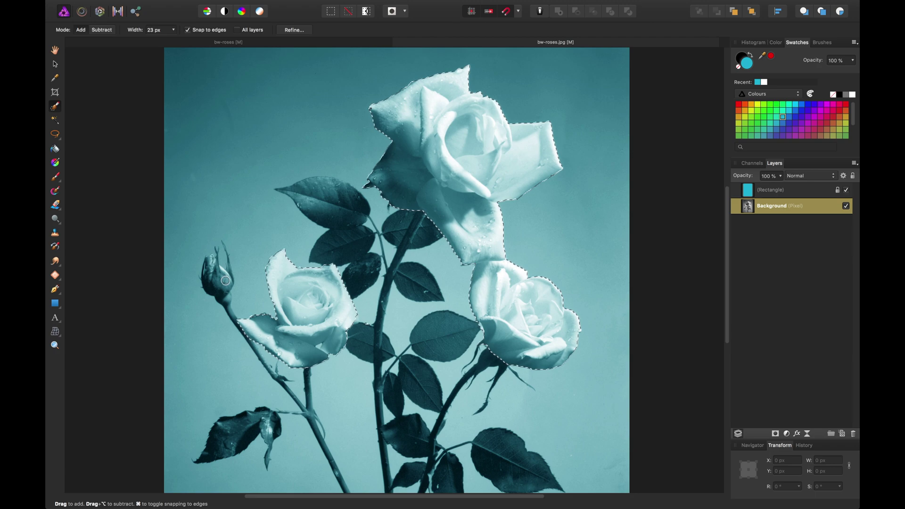
pyautogui.scroll(-1, 415, 287)
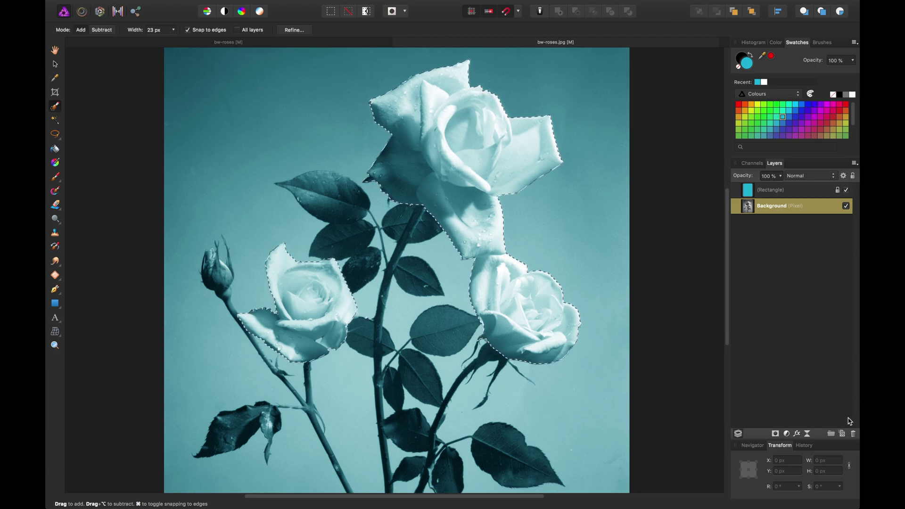
# - Add a new Pixel layer above Background and apply Refine Selection to the rose selection
pyautogui.click(843, 434)
pyautogui.press('v')
pyautogui.scroll(3, 552, 70)
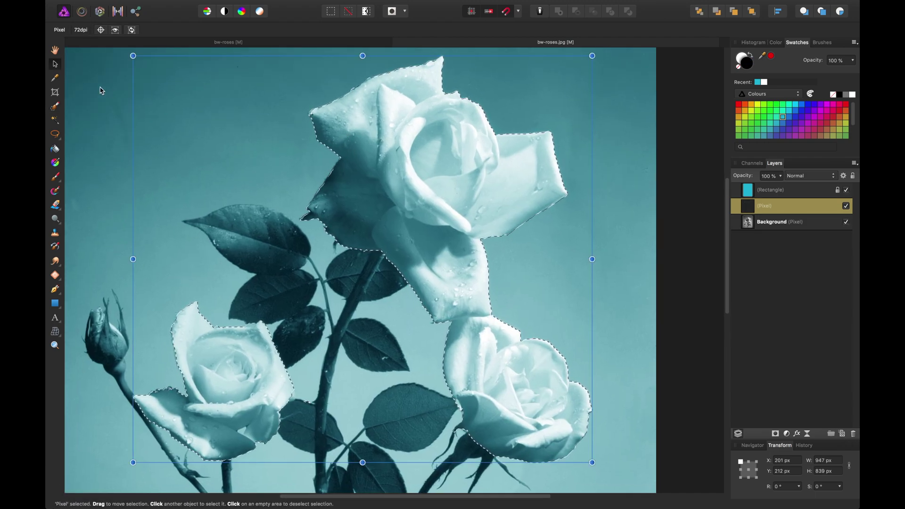
pyautogui.click(55, 106)
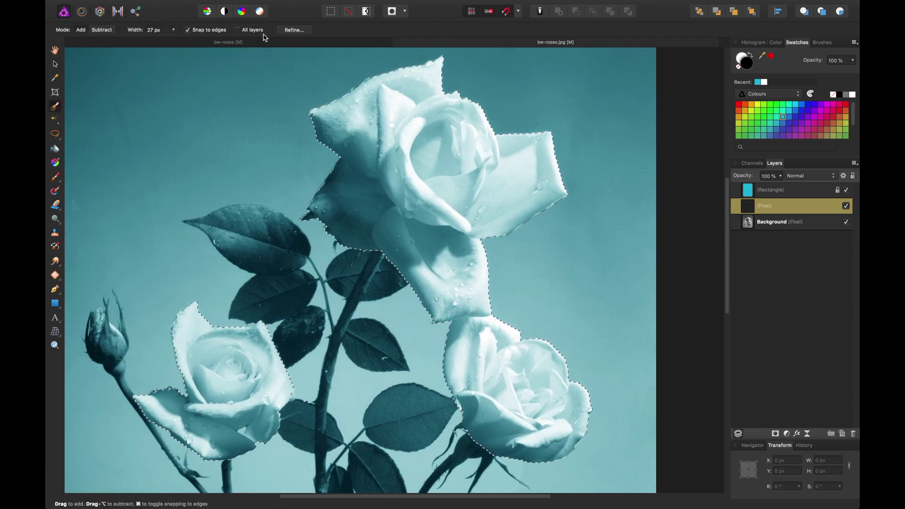
pyautogui.click(292, 30)
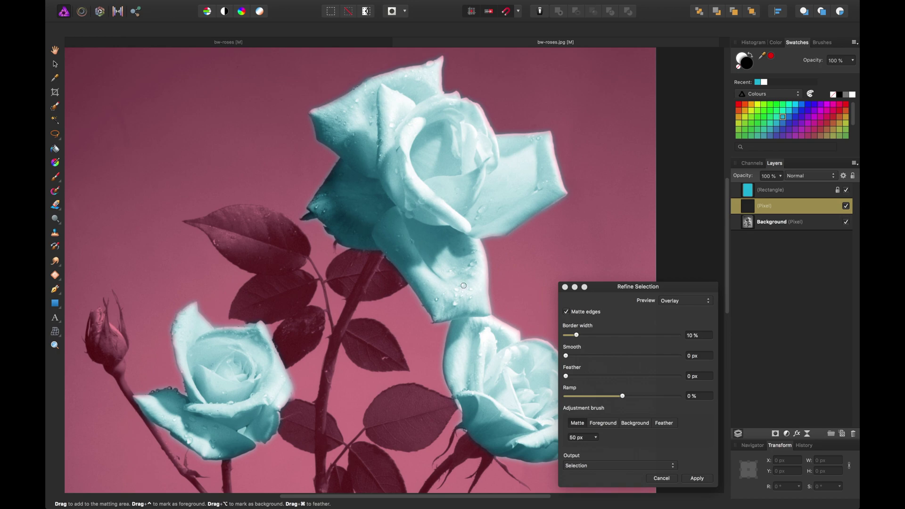
pyautogui.click(697, 480)
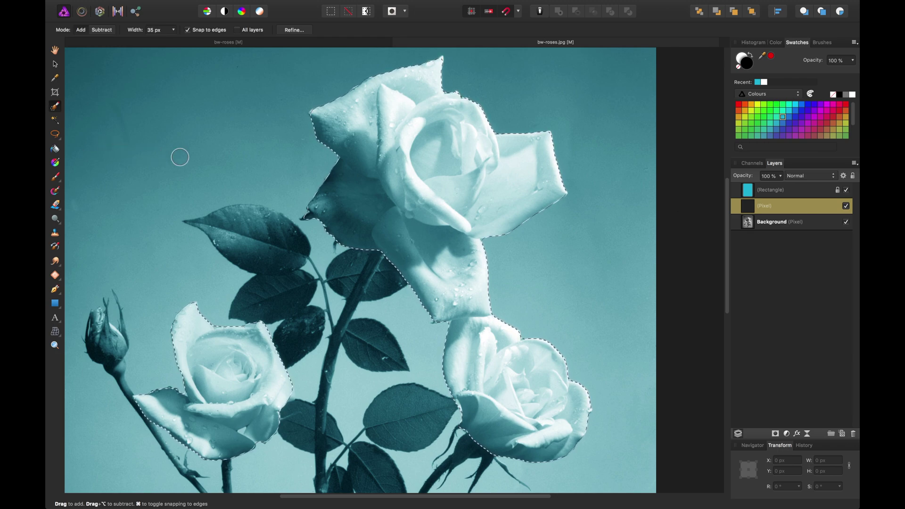
# - Paint white with a 125 px brush over the three rose blooms inside the selection
pyautogui.press(']')
pyautogui.press(']')
pyautogui.press(']')
pyautogui.press(']')
pyautogui.press(']')
pyautogui.press(']')
pyautogui.press(']')
pyautogui.press(']')
pyautogui.press(']')
pyautogui.click(55, 177)
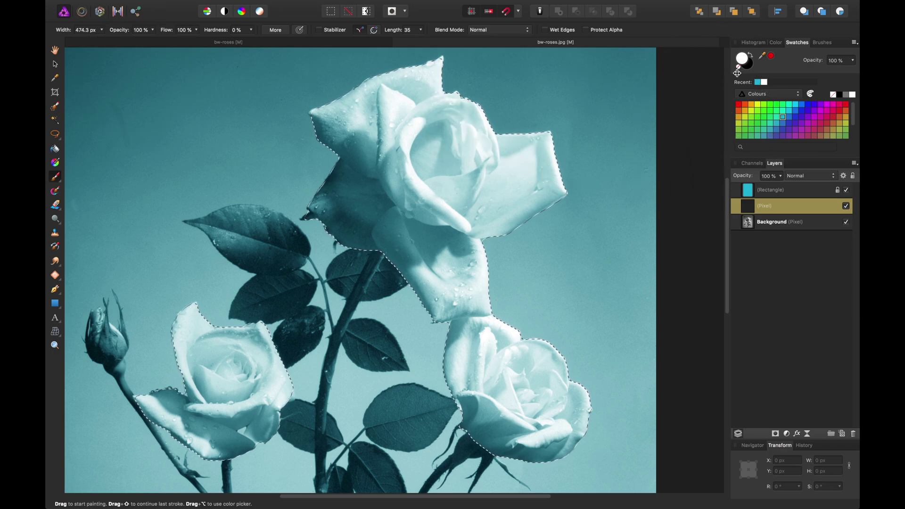
pyautogui.click(445, 189)
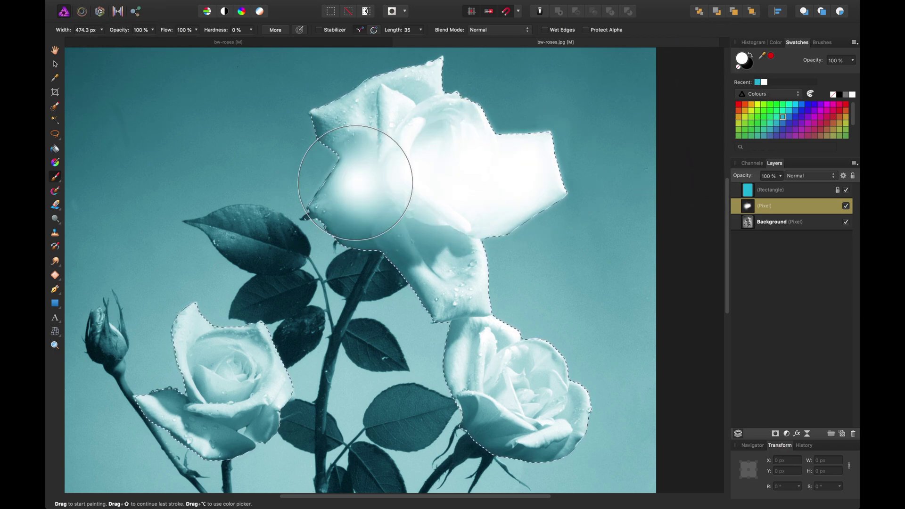
pyautogui.moveTo(365, 119)
pyautogui.mouseDown()
pyautogui.moveTo(456, 94)
pyautogui.moveTo(295, 89)
pyautogui.moveTo(395, 222)
pyautogui.moveTo(391, 266)
pyautogui.moveTo(422, 299)
pyautogui.mouseUp()
pyautogui.moveTo(515, 377)
pyautogui.mouseDown()
pyautogui.moveTo(517, 400)
pyautogui.moveTo(550, 398)
pyautogui.mouseUp()
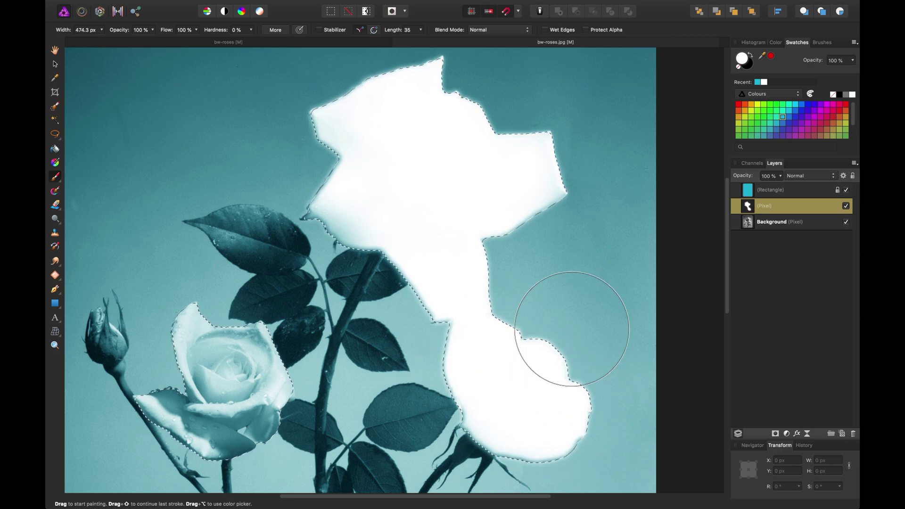
pyautogui.moveTo(221, 359)
pyautogui.mouseDown()
pyautogui.moveTo(277, 348)
pyautogui.moveTo(280, 374)
pyautogui.mouseUp()
pyautogui.moveTo(118, 410); pyautogui.dragTo(161, 415)
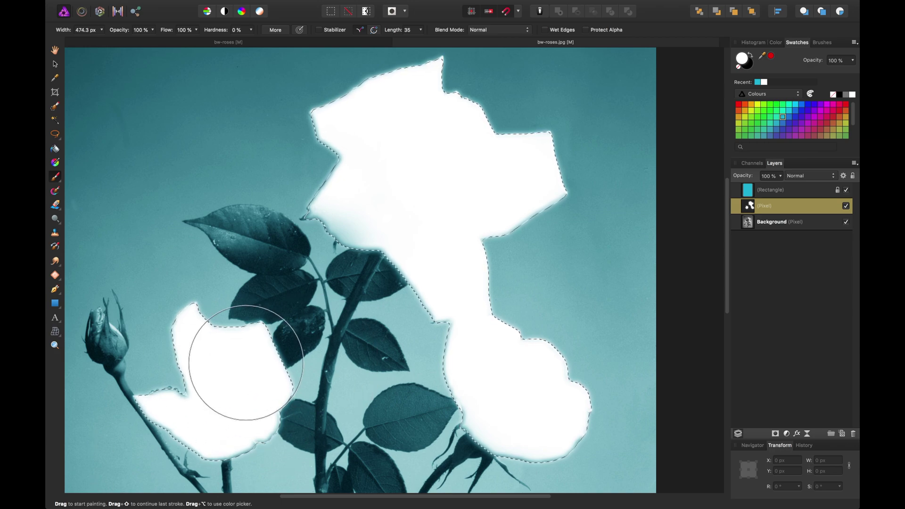
pyautogui.moveTo(311, 219); pyautogui.dragTo(431, 119)
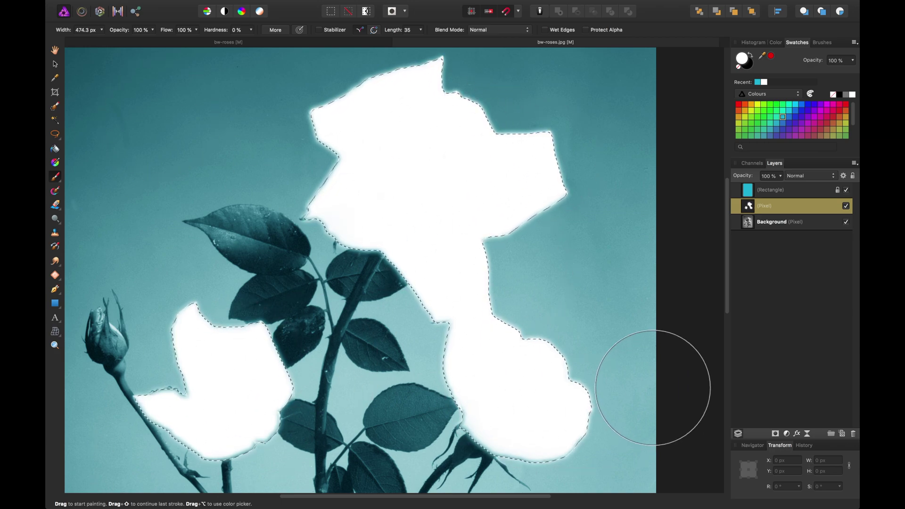
# - Set the white paint layer to Average blending and clear the selection
pyautogui.click(806, 176)
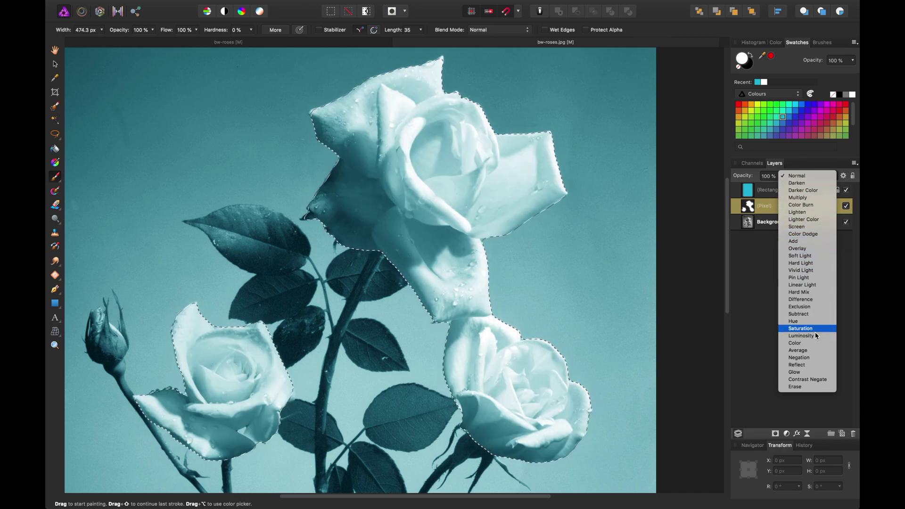
pyautogui.click(809, 351)
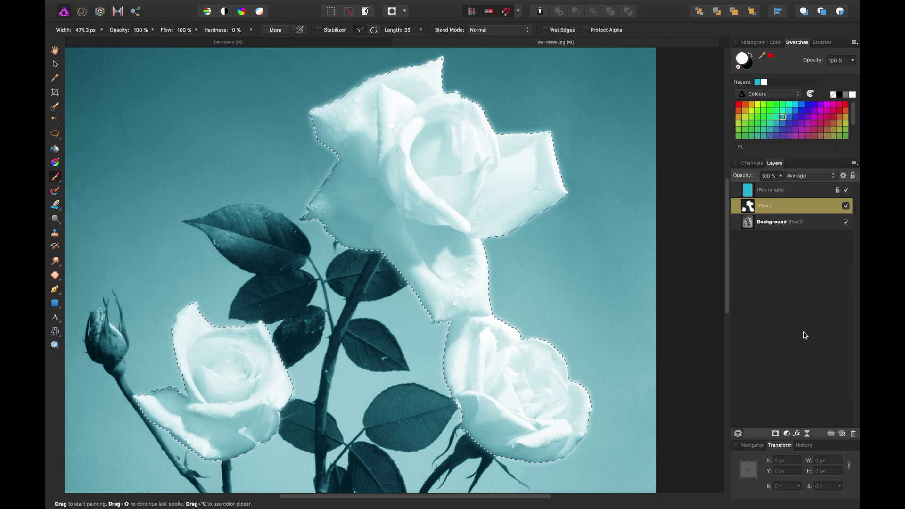
pyautogui.press('super+d')
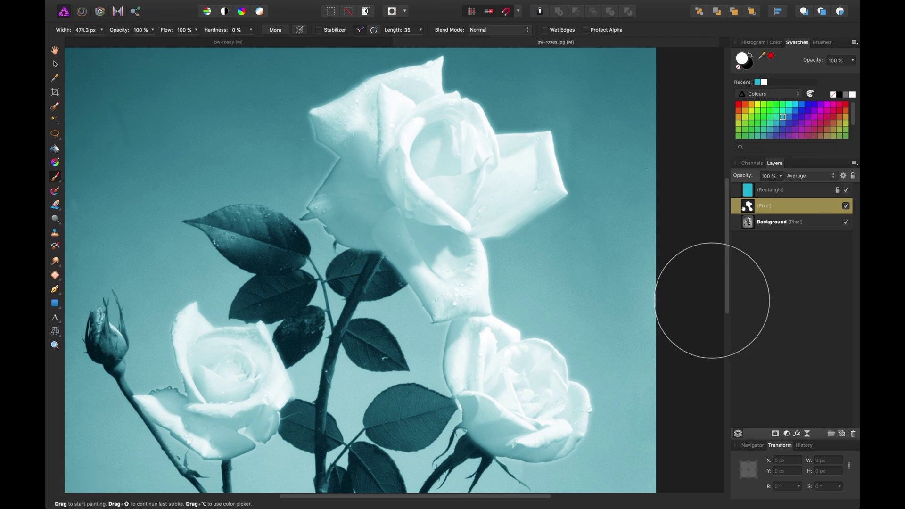
# - Add a mask to the white paint layer and zoom in on the large rose's left petal edge
pyautogui.press('v')
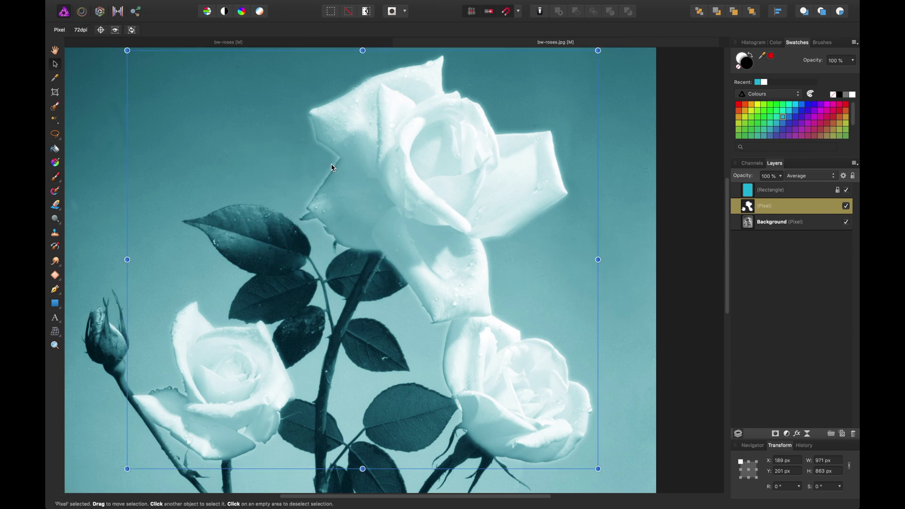
pyautogui.moveTo(332, 167); pyautogui.dragTo(342, 203)
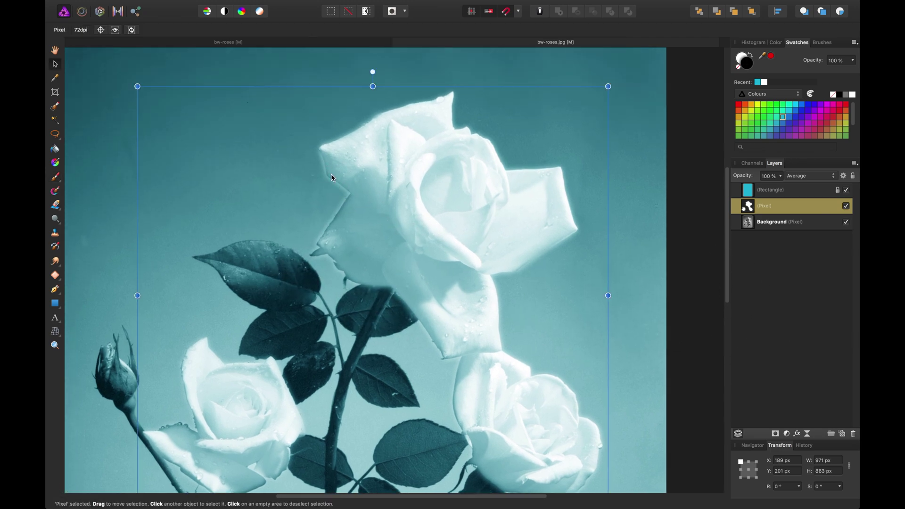
pyautogui.click(780, 435)
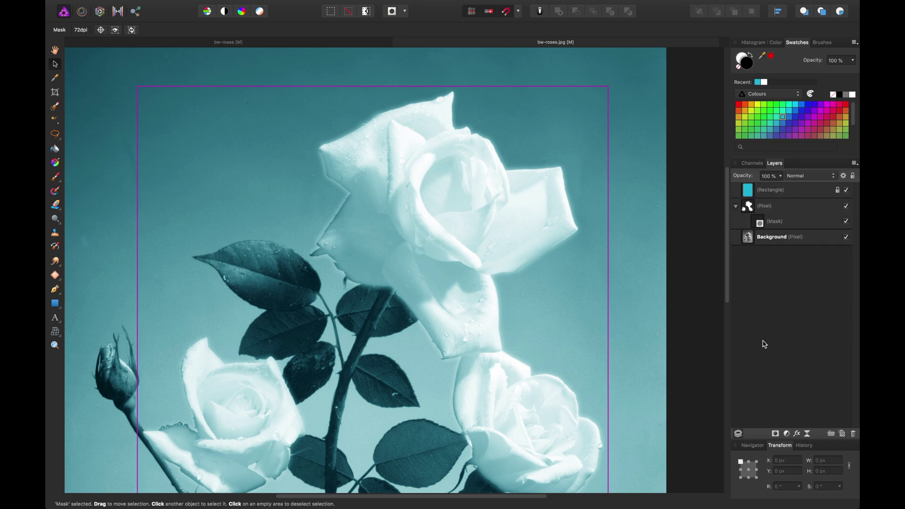
pyautogui.press('b')
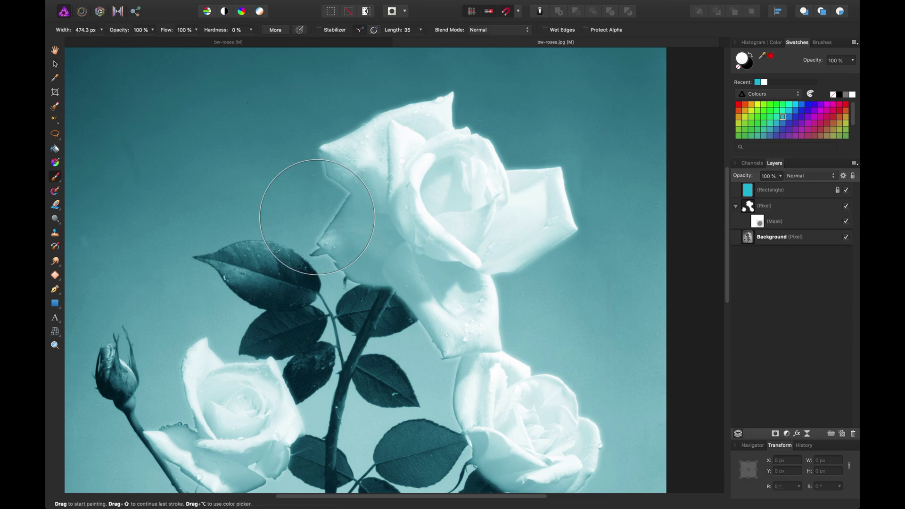
pyautogui.press('super+equal')
pyautogui.press('super+equal')
pyautogui.press('super+equal')
pyautogui.press('super+equal')
pyautogui.scroll(5, 584, 239)
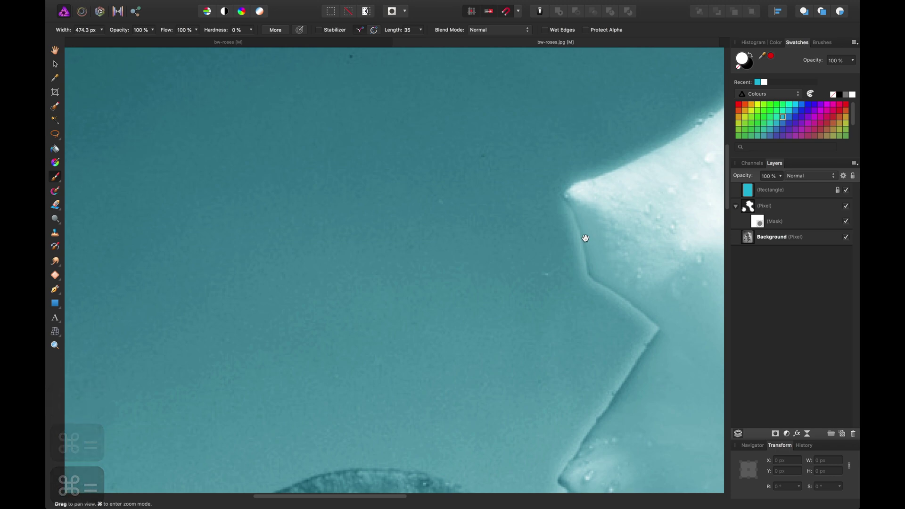
pyautogui.moveTo(585, 239); pyautogui.dragTo(424, 167)
# - With a smaller black brush, paint on the mask along the petal edge to hide the white spill
pyautogui.press('[')
pyautogui.press('[')
pyautogui.press('[')
pyautogui.press('[')
pyautogui.press('[')
pyautogui.press('[')
pyautogui.press('[')
pyautogui.press('[')
pyautogui.press('[')
pyautogui.press('[')
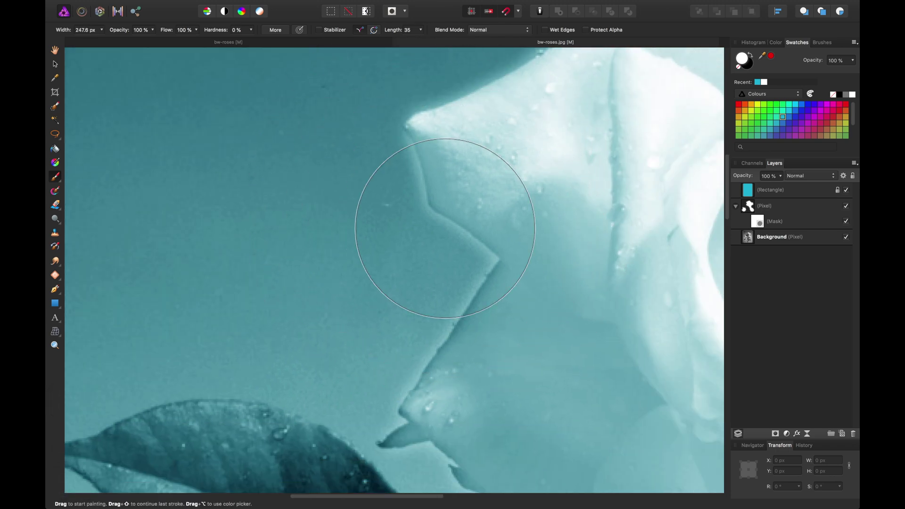
pyautogui.press('[')
pyautogui.click(751, 54)
pyautogui.moveTo(467, 247); pyautogui.dragTo(464, 246)
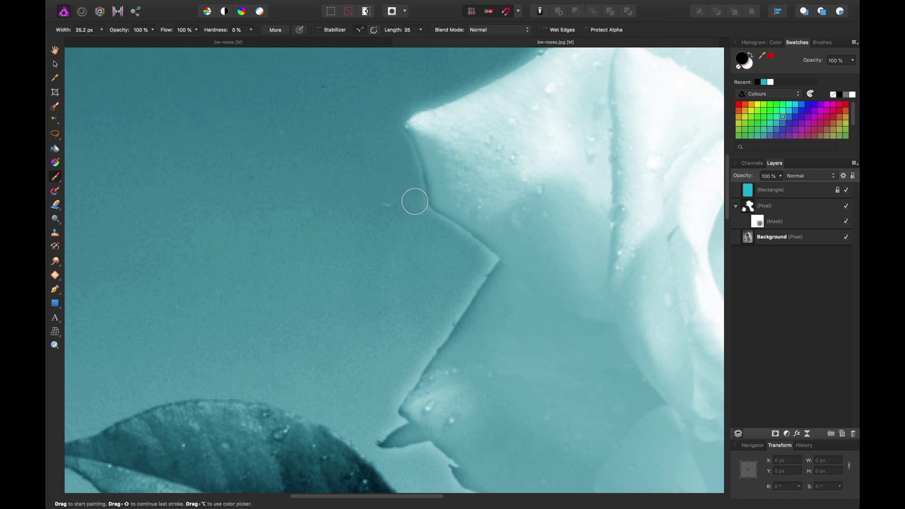
pyautogui.click(533, 234)
pyautogui.press('super+z')
pyautogui.click(764, 223)
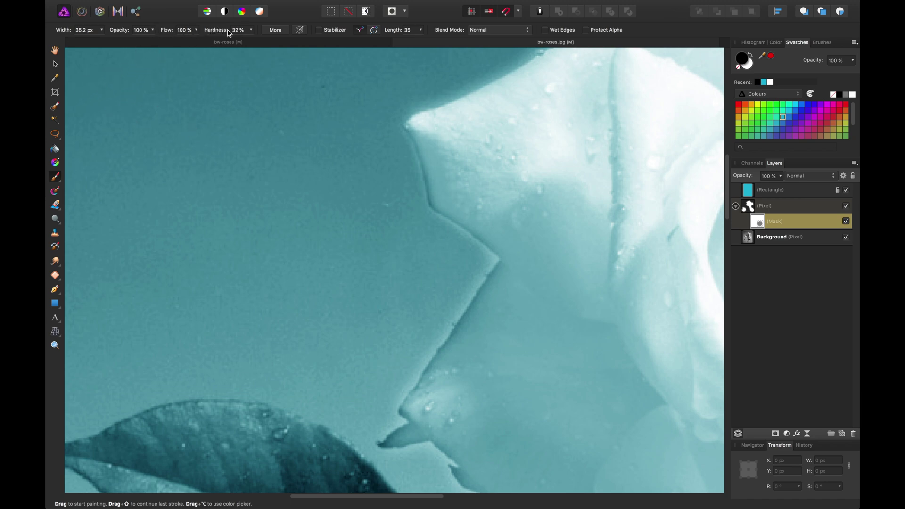
# - Refine the petal edge closer up with 6.2–16.4 px brushes, then zoom back out to the whole photo
pyautogui.scroll(1, 231, 34)
pyautogui.press('super+equal')
pyautogui.press('super+equal')
pyautogui.press('super+equal')
pyautogui.press('super+equal')
pyautogui.press('super+equal')
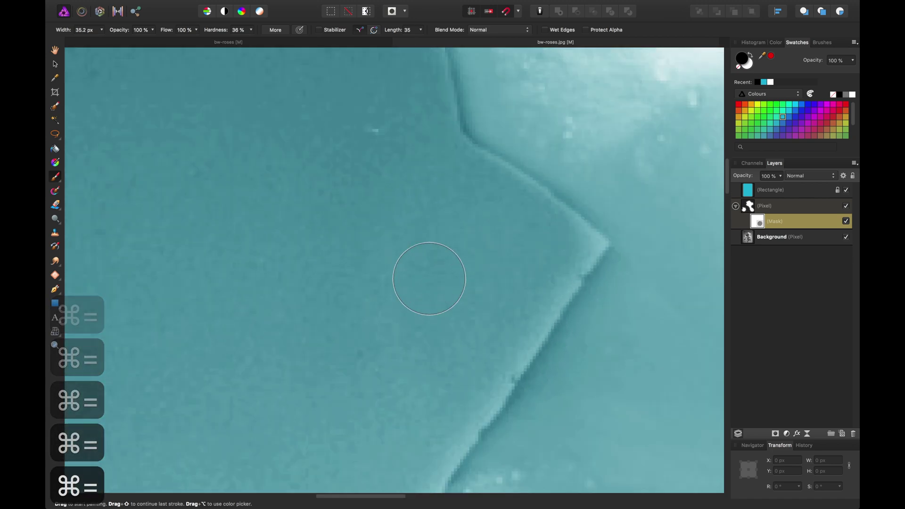
pyautogui.press('[')
pyautogui.press('[')
pyautogui.press('[')
pyautogui.press('[')
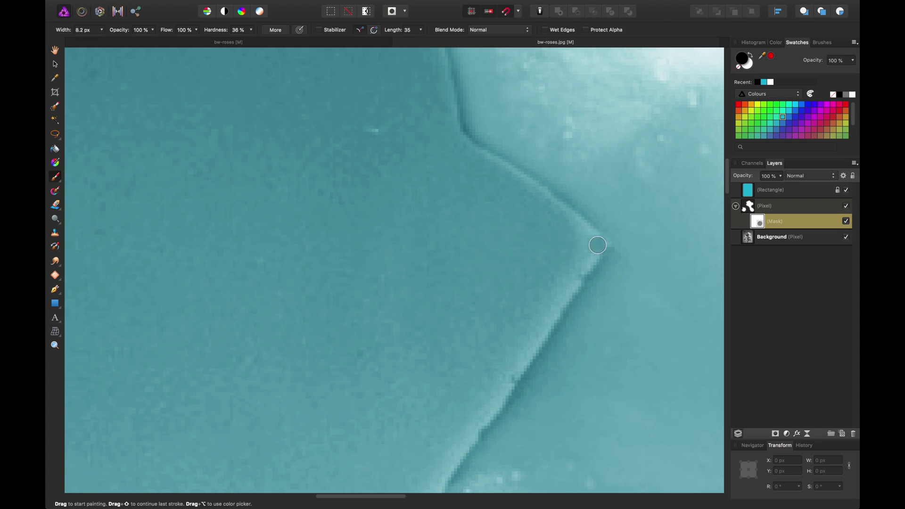
pyautogui.scroll(-3, 549, 211)
pyautogui.scroll(3, 273, 343)
pyautogui.press(']')
pyautogui.press(']')
pyautogui.scroll(-5, 511, 327)
pyautogui.hscroll(5, 477, 194)
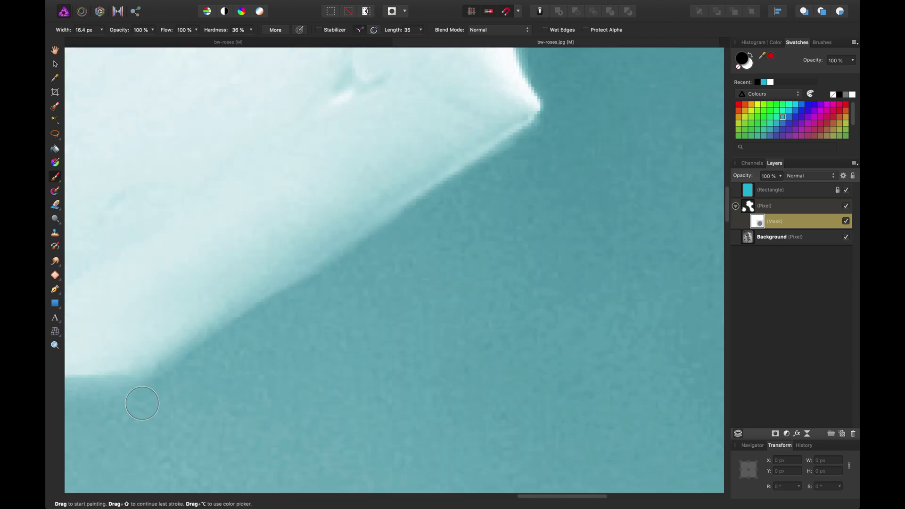
pyautogui.scroll(-5, 495, 156)
pyautogui.press('super+minus')
pyautogui.press('super+minus')
pyautogui.press('super+minus')
pyautogui.press('super+minus')
pyautogui.press('super+minus')
pyautogui.press('[')
pyautogui.press('[')
pyautogui.press('[')
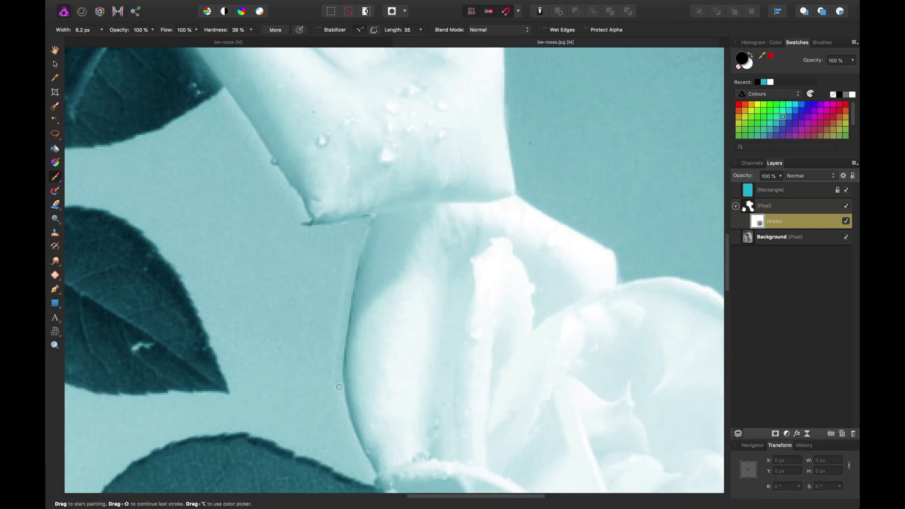
pyautogui.press('super+0')
pyautogui.press('super+equal')
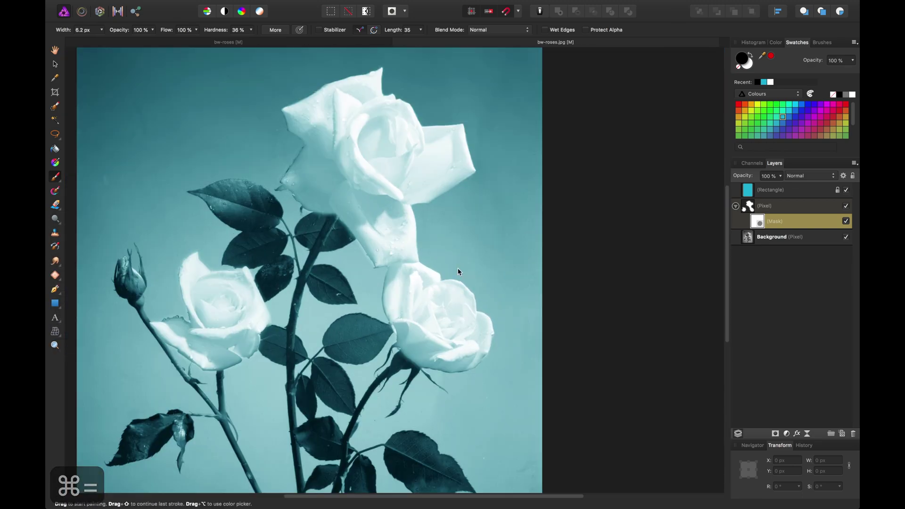
pyautogui.press('v')
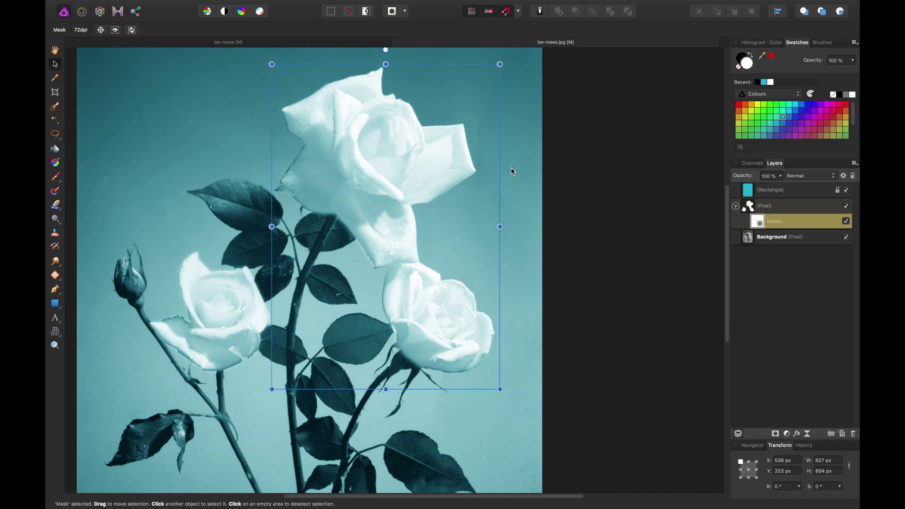
# - Add a new empty pixel layer above the masked white layer and set a 154 px brush
pyautogui.click(774, 208)
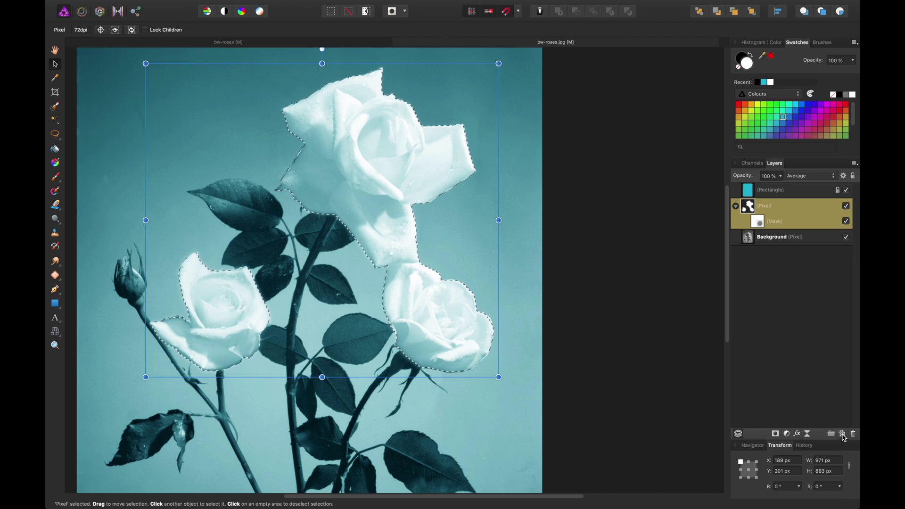
pyautogui.click(844, 434)
pyautogui.press('b')
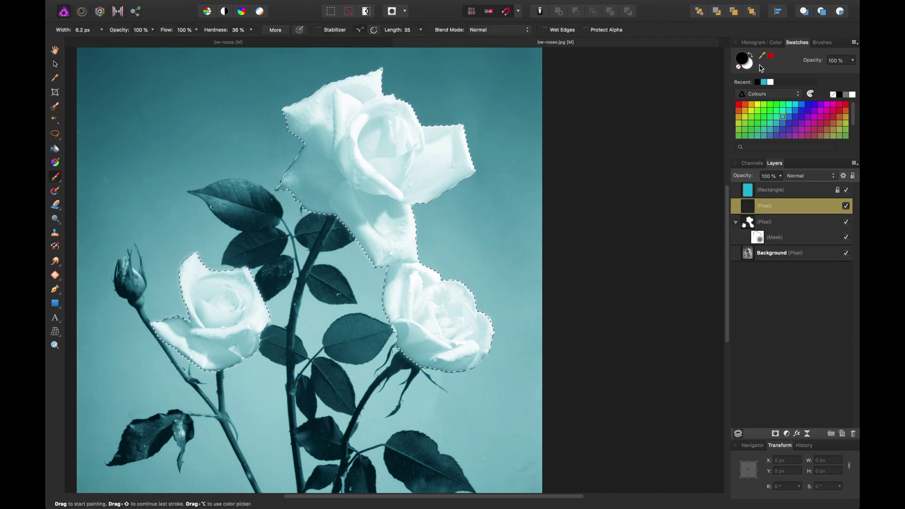
pyautogui.press(']')
pyautogui.press(']')
pyautogui.press(']')
pyautogui.press(']')
pyautogui.press(']')
pyautogui.press(']')
pyautogui.press(']')
pyautogui.press(']')
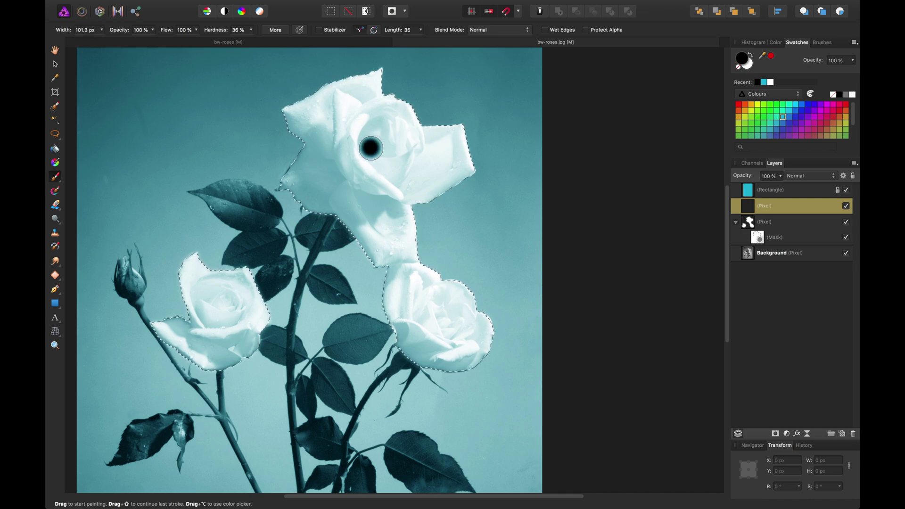
pyautogui.press(']')
pyautogui.press(']')
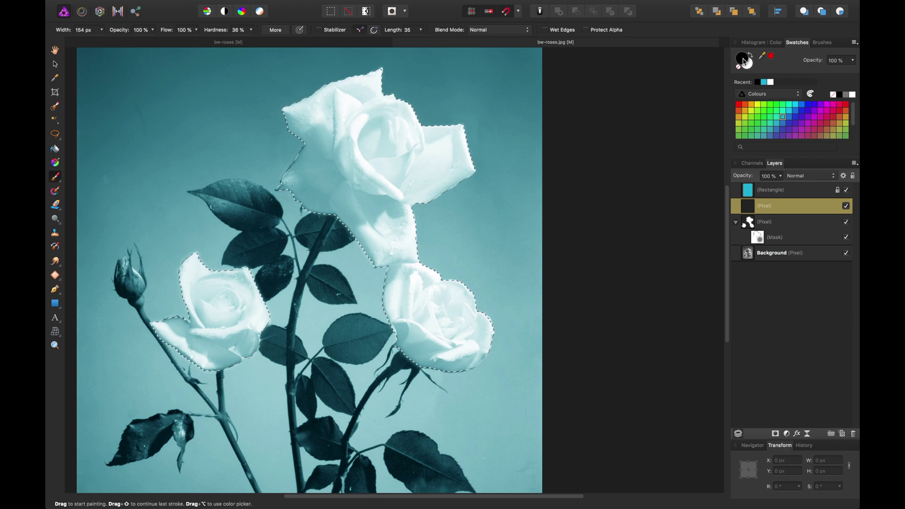
# - Pick a pale, muted yellow in the Color Chooser
pyautogui.doubleClick(744, 60)
pyautogui.click(223, 186)
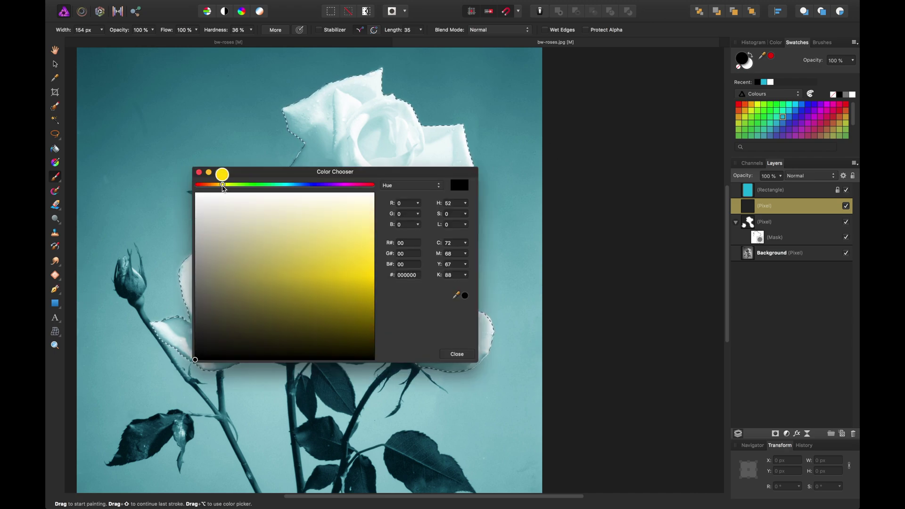
pyautogui.moveTo(223, 189)
pyautogui.mouseDown()
pyautogui.moveTo(216, 189)
pyautogui.moveTo(224, 185)
pyautogui.mouseUp()
pyautogui.moveTo(243, 221)
pyautogui.mouseDown()
pyautogui.moveTo(244, 234)
pyautogui.moveTo(274, 235)
pyautogui.mouseUp()
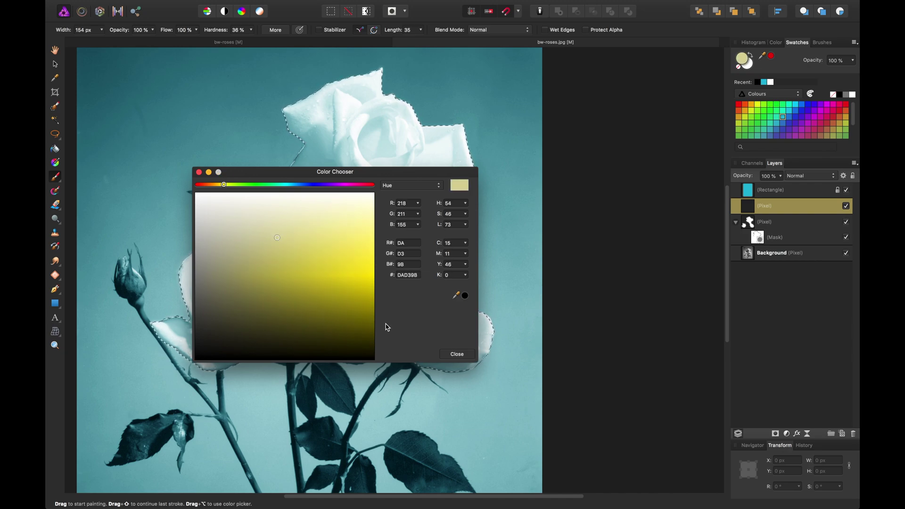
pyautogui.click(458, 354)
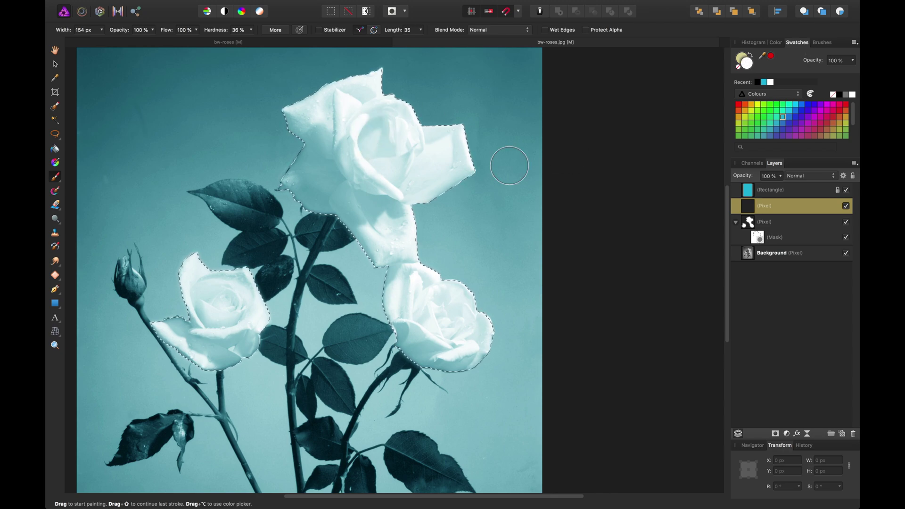
# - Adjust the yellow to a brighter F2E789 and test a dab on the top rose's centre
pyautogui.click(744, 60)
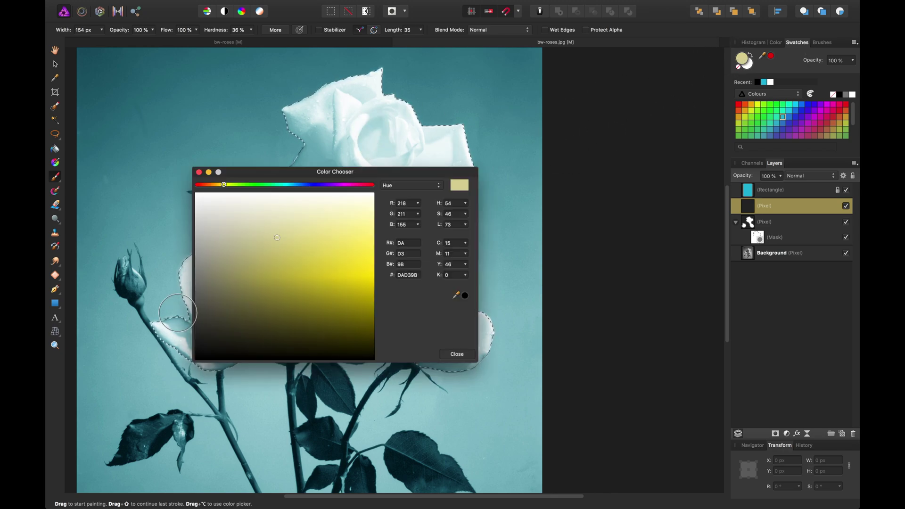
pyautogui.moveTo(224, 185); pyautogui.dragTo(224, 184)
pyautogui.moveTo(264, 228); pyautogui.dragTo(317, 232)
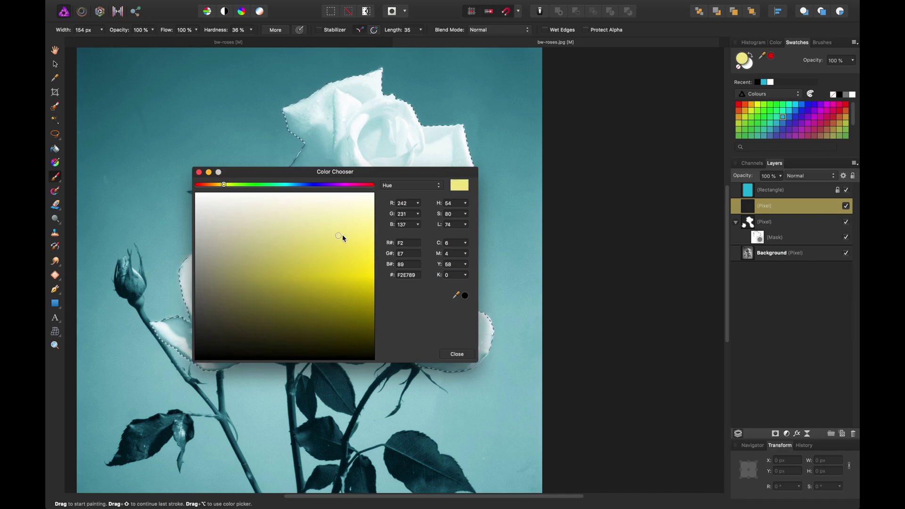
pyautogui.click(457, 355)
pyautogui.click(382, 144)
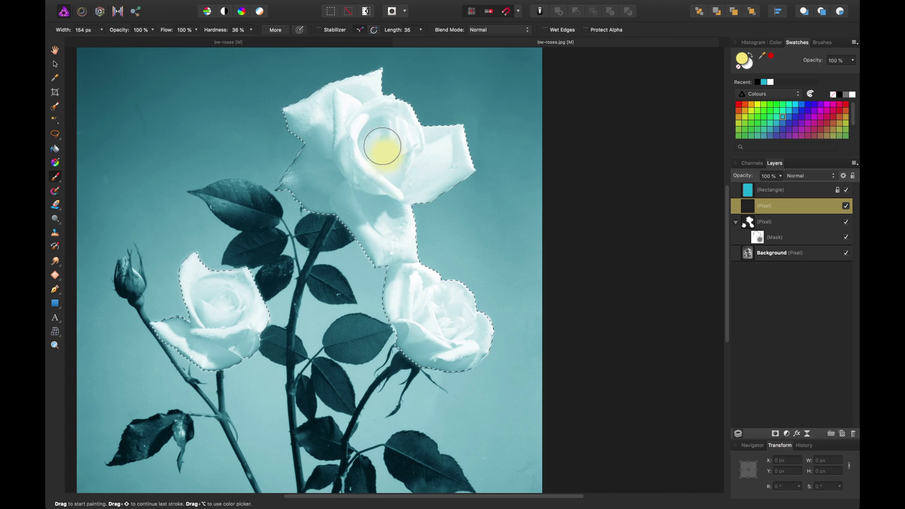
# - Undo the test dabs, use a larger 0% hardness brush, and paint yellow into the top, lower-right and left rose centres
pyautogui.press('super+z')
pyautogui.press(']')
pyautogui.click(325, 94)
pyautogui.press('super+z')
pyautogui.hotkey('shift', '[')
pyautogui.hotkey('shift', '[')
pyautogui.hotkey('shift', '[')
pyautogui.hotkey('shift', '[')
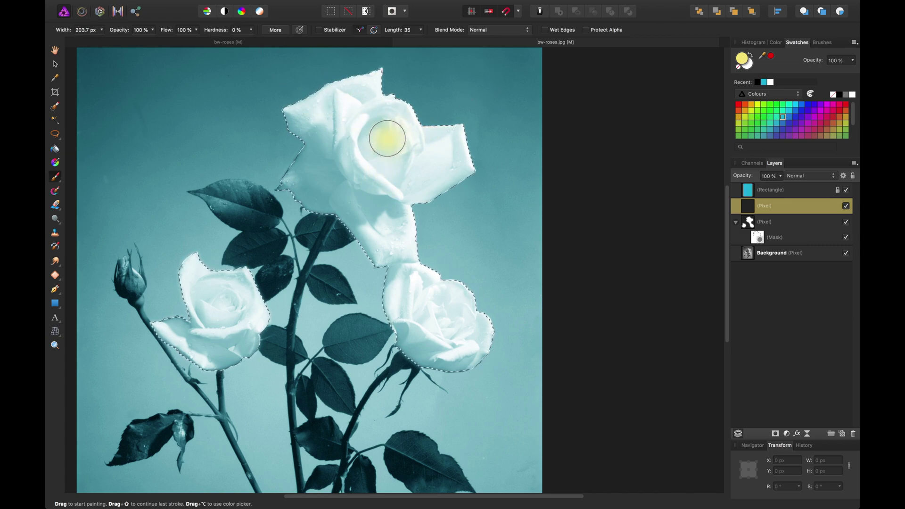
pyautogui.moveTo(387, 138)
pyautogui.mouseDown()
pyautogui.moveTo(377, 129)
pyautogui.moveTo(374, 141)
pyautogui.moveTo(404, 140)
pyautogui.moveTo(396, 135)
pyautogui.moveTo(401, 148)
pyautogui.mouseUp()
pyautogui.moveTo(453, 325)
pyautogui.mouseDown()
pyautogui.moveTo(447, 317)
pyautogui.moveTo(473, 349)
pyautogui.moveTo(458, 334)
pyautogui.mouseUp()
pyautogui.moveTo(220, 296); pyautogui.dragTo(223, 323)
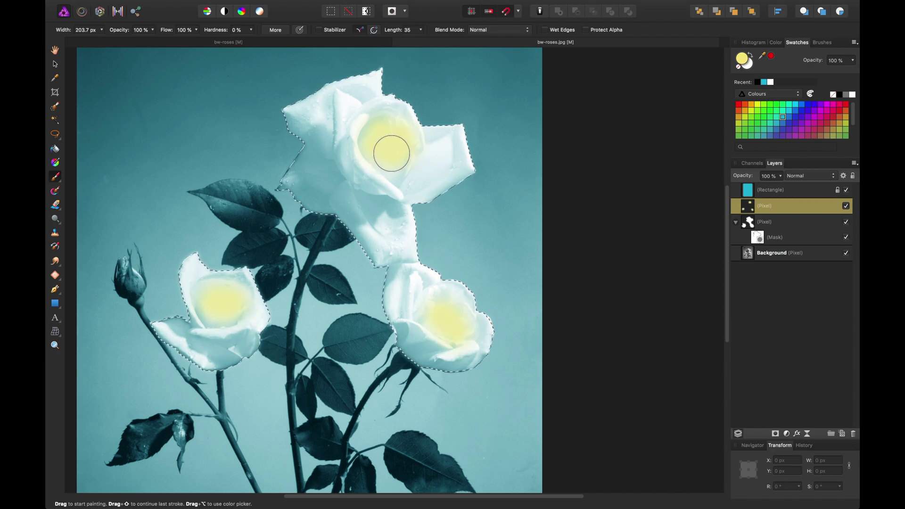
# - Set the yellow layer's blend mode to Color at 50% opacity
pyautogui.press('v')
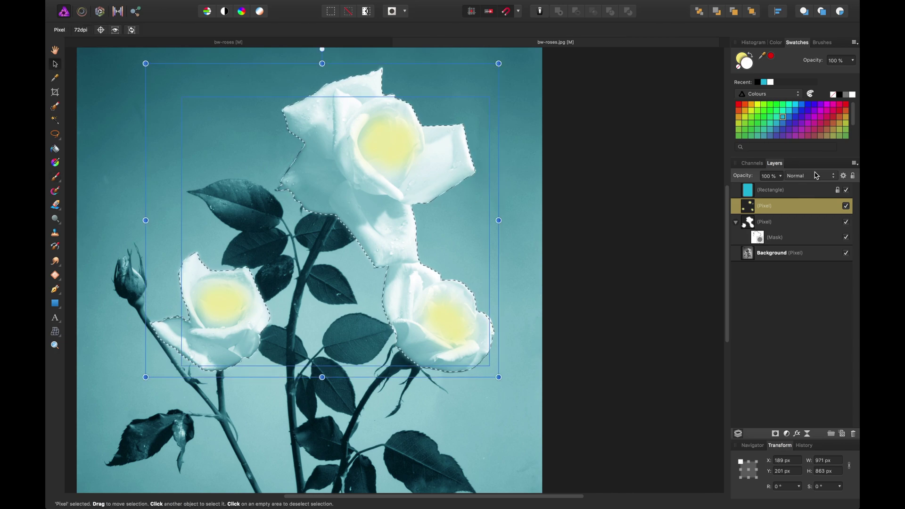
pyautogui.click(816, 178)
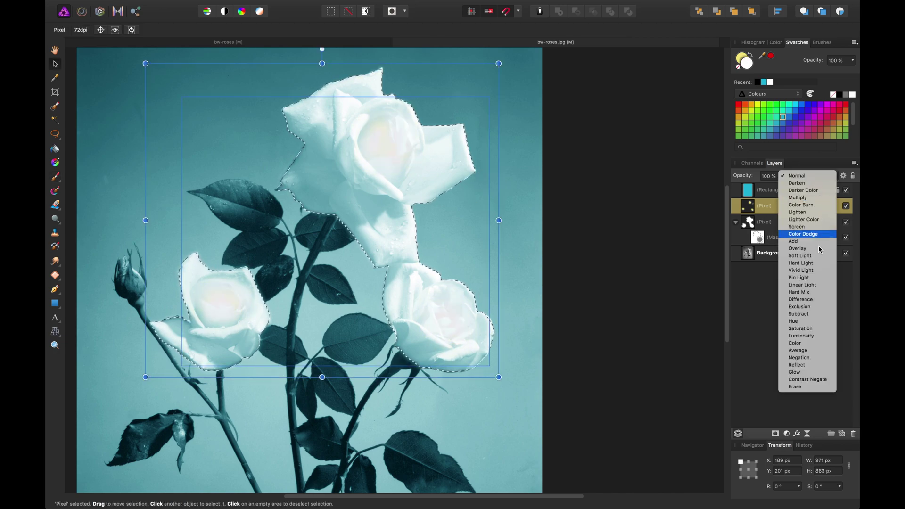
pyautogui.click(810, 347)
pyautogui.moveTo(785, 178); pyautogui.dragTo(750, 192)
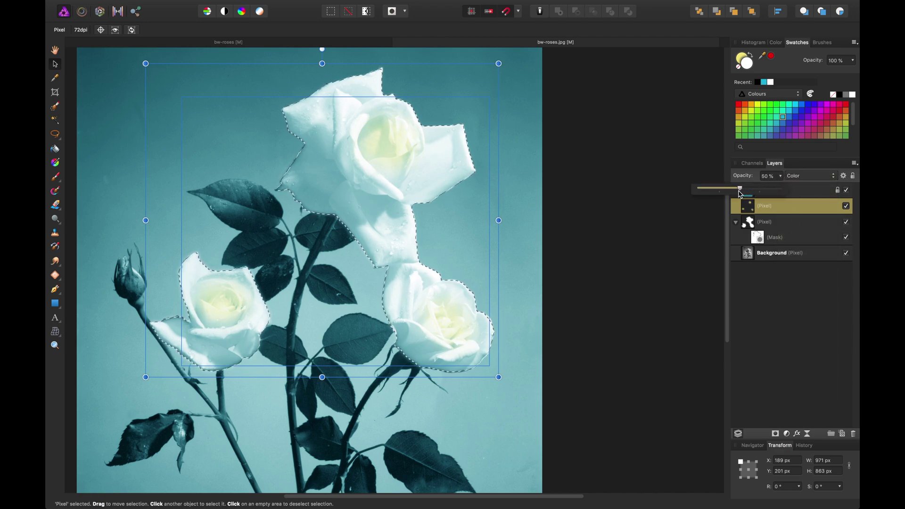
pyautogui.moveTo(740, 194); pyautogui.dragTo(740, 194)
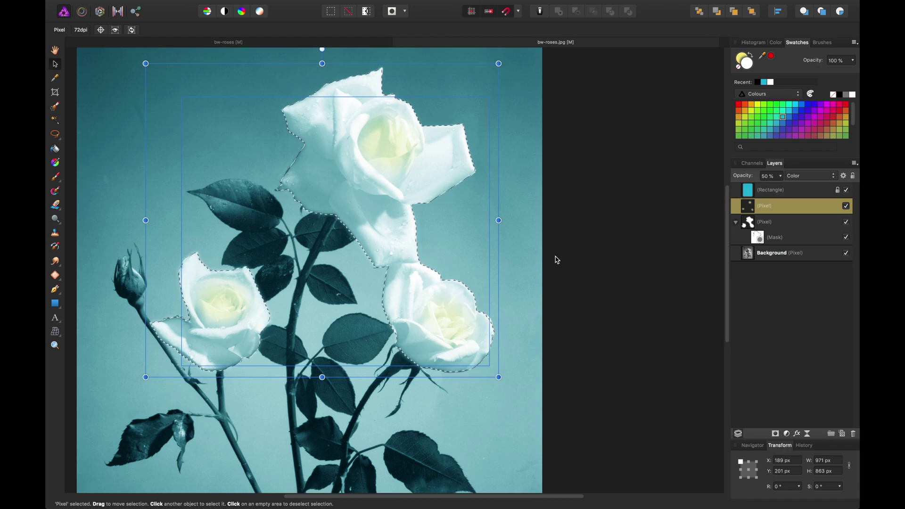
# - Add a small Gaussian Blur layer effect to the yellow layer and clear the selection
pyautogui.doubleClick(767, 206)
pyautogui.click(797, 434)
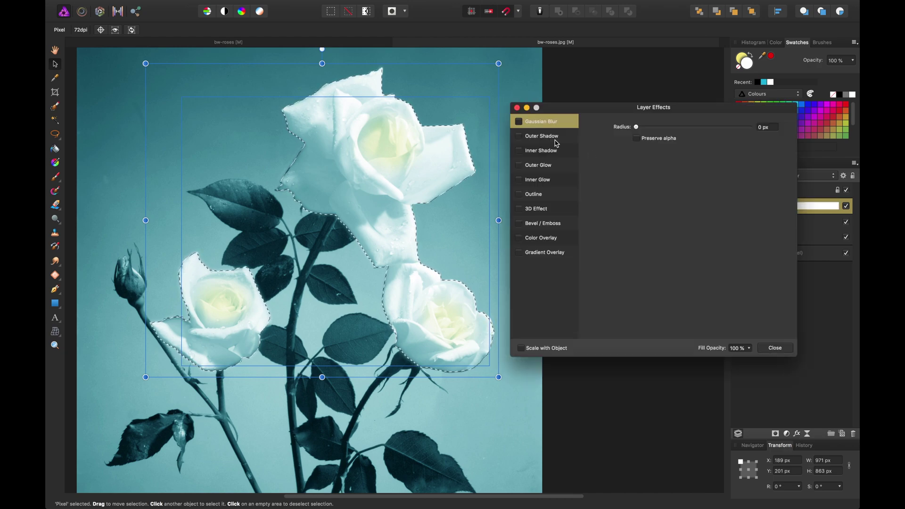
pyautogui.click(525, 124)
pyautogui.moveTo(637, 127); pyautogui.dragTo(689, 127)
pyautogui.press('super+d')
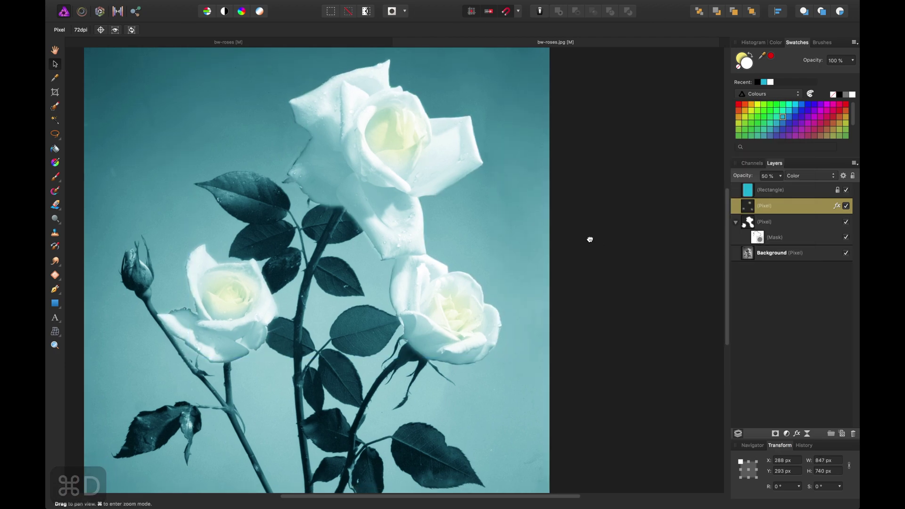
pyautogui.moveTo(590, 239); pyautogui.dragTo(583, 142)
pyautogui.moveTo(237, 158); pyautogui.dragTo(281, 214)
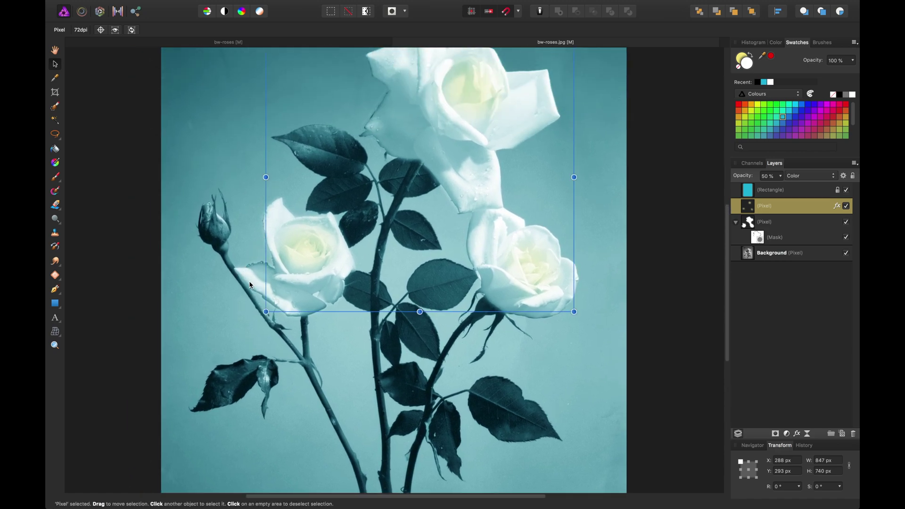
pyautogui.moveTo(371, 200); pyautogui.dragTo(371, 234)
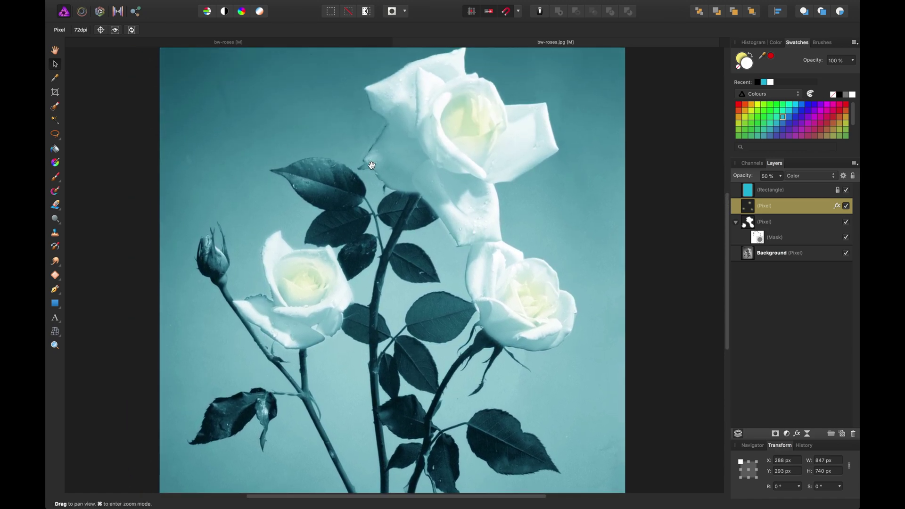
pyautogui.moveTo(404, 139); pyautogui.dragTo(481, 122)
pyautogui.moveTo(457, 327); pyautogui.dragTo(457, 330)
pyautogui.moveTo(552, 348); pyautogui.dragTo(566, 410)
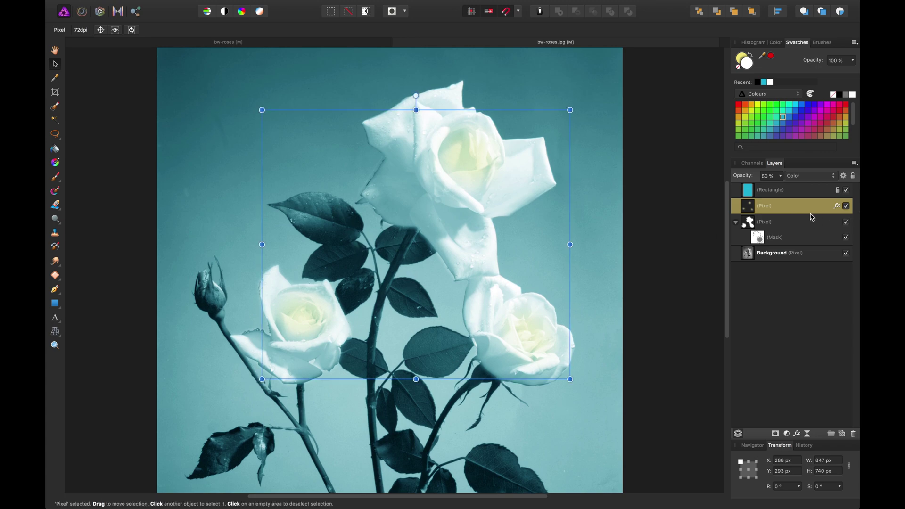
pyautogui.click(738, 225)
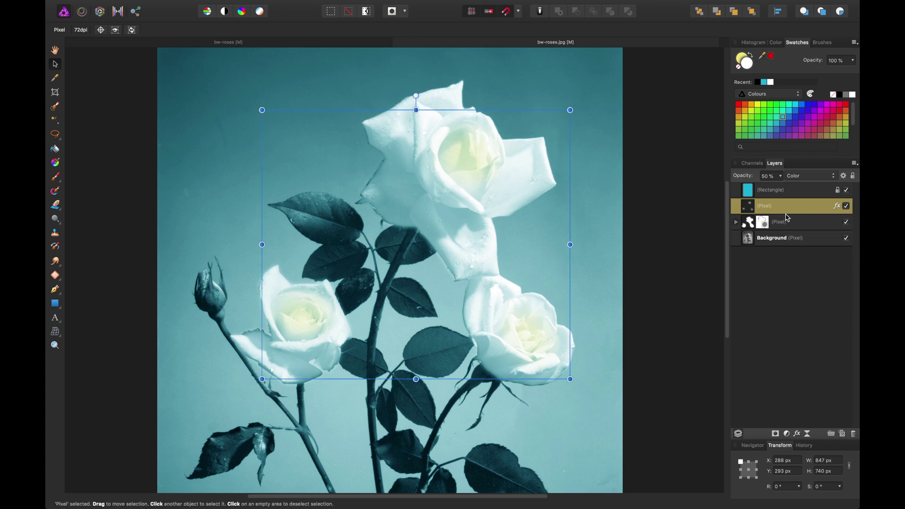
# - On the Background layer, brush a selection over the leaves, stems and bud, then fit the image in view
pyautogui.click(786, 221)
pyautogui.click(803, 240)
pyautogui.click(55, 106)
pyautogui.scroll(5, 434, 330)
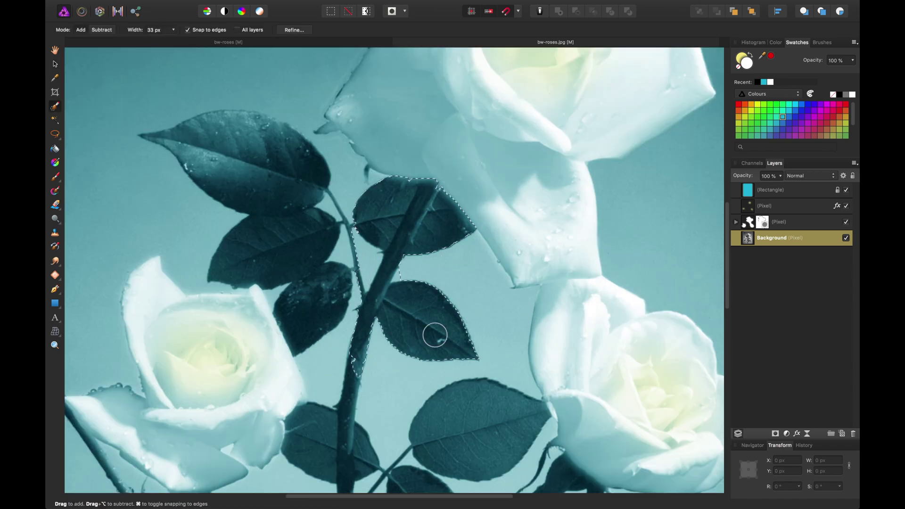
pyautogui.moveTo(435, 329); pyautogui.dragTo(372, 264)
pyautogui.scroll(3, 373, 264)
pyautogui.scroll(-3, 289, 188)
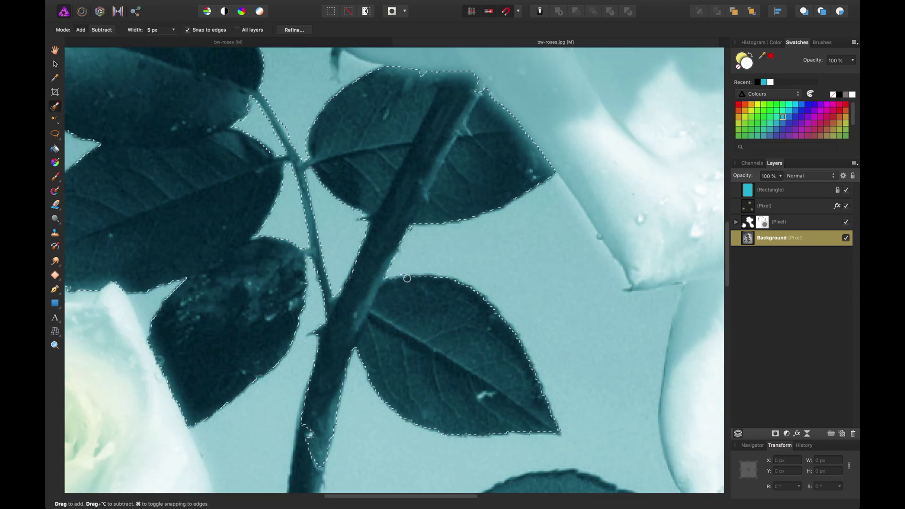
pyautogui.scroll(-5, 431, 259)
pyautogui.scroll(3, 430, 259)
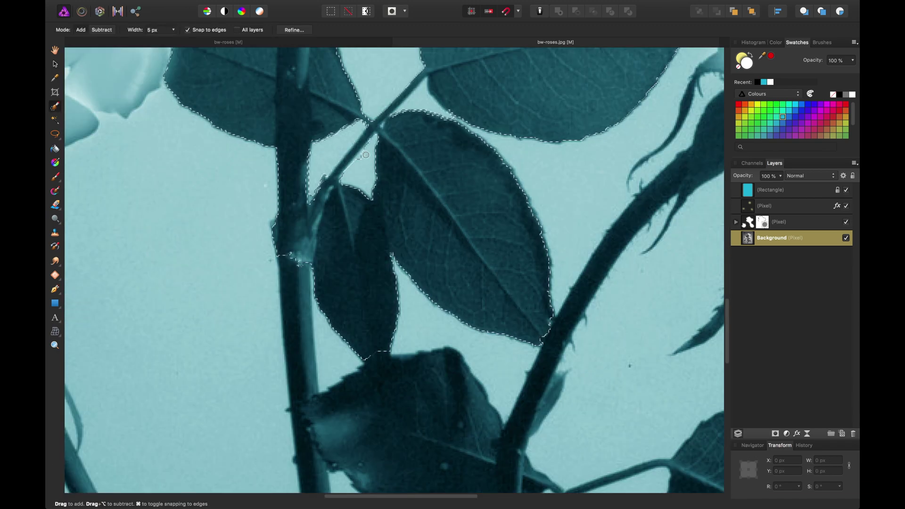
pyautogui.hscroll(10, 476, 197)
pyautogui.scroll(5, 475, 197)
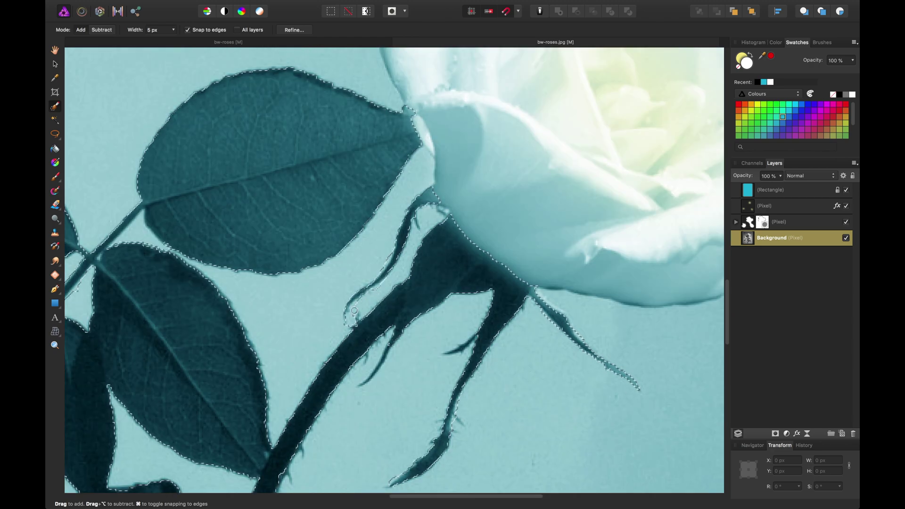
pyautogui.scroll(-15, 458, 423)
pyautogui.scroll(-15, 480, 315)
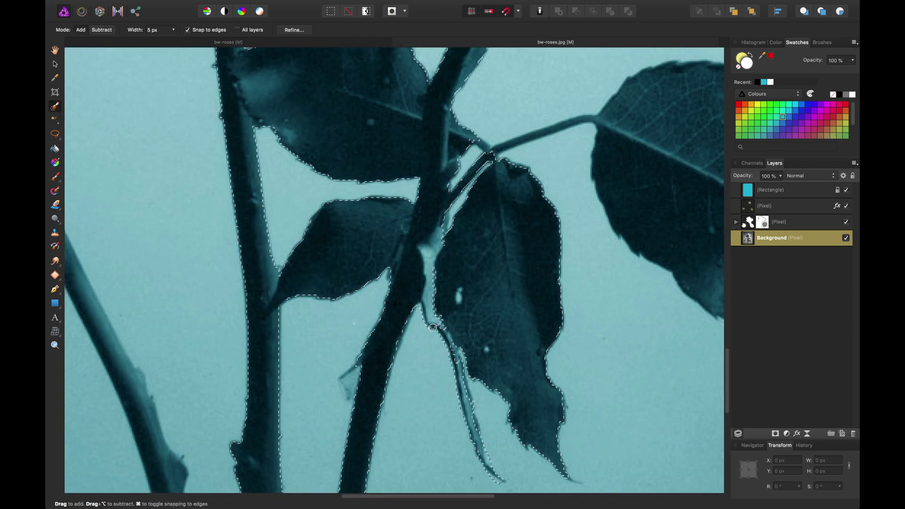
pyautogui.scroll(15, 299, 220)
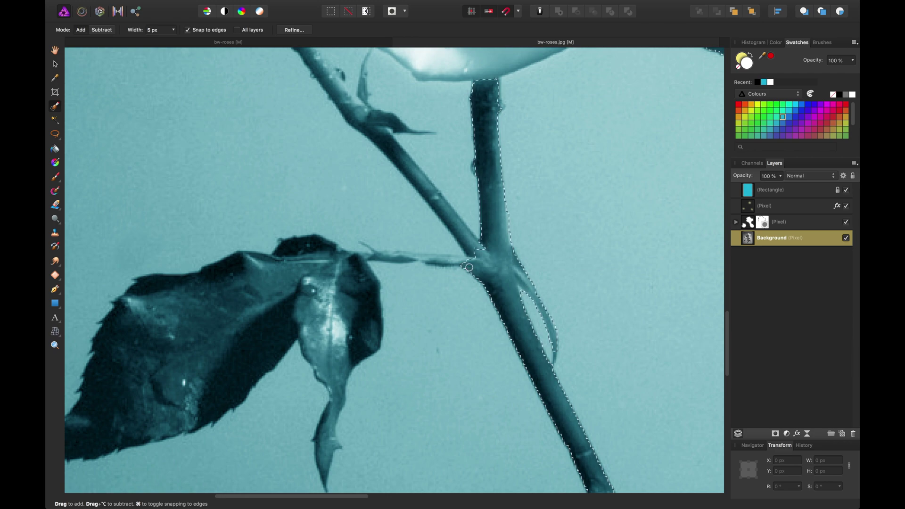
pyautogui.scroll(-15, 299, 219)
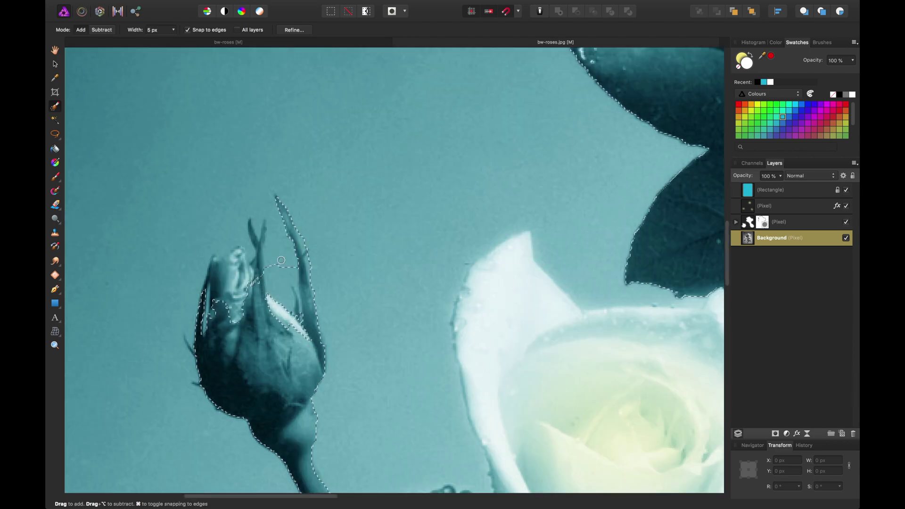
pyautogui.scroll(-5, 491, 289)
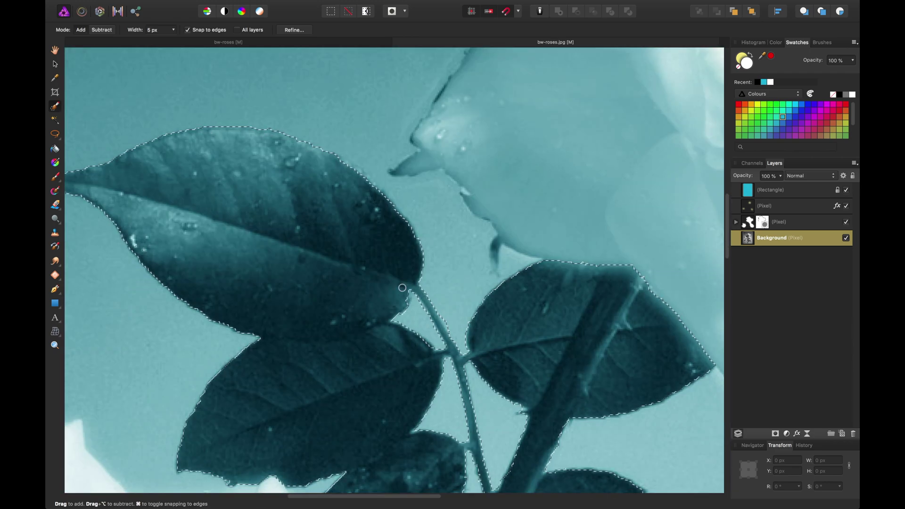
pyautogui.press('super+0')
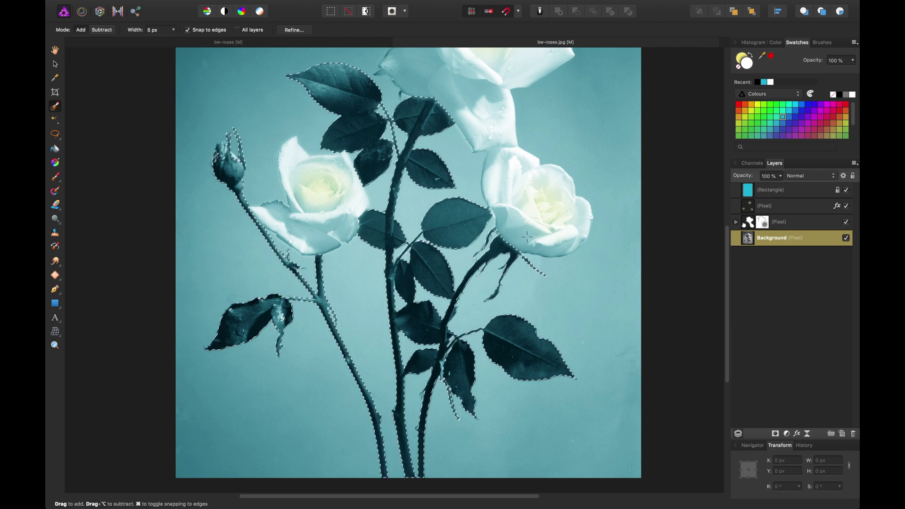
pyautogui.moveTo(370, 133); pyautogui.dragTo(370, 144)
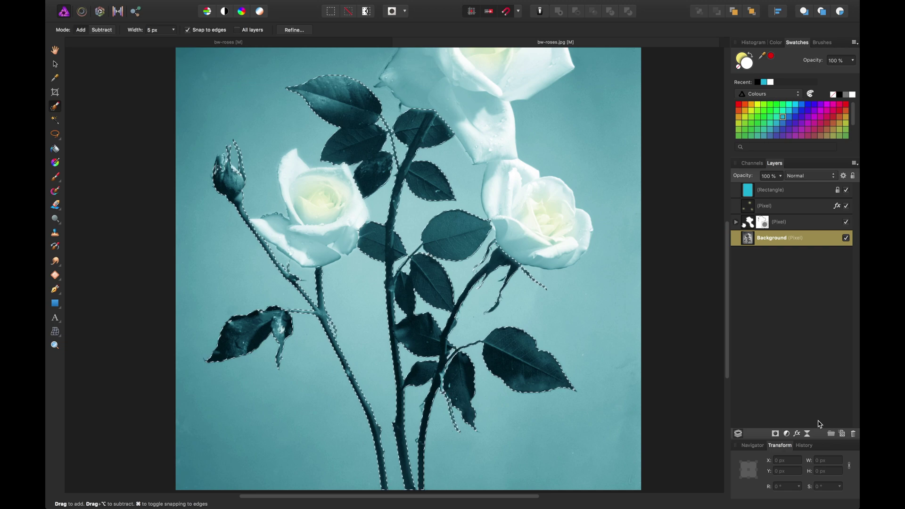
# - Add a new empty pixel layer and move it to the top of the stack, keeping the leaves selection active
pyautogui.click(843, 433)
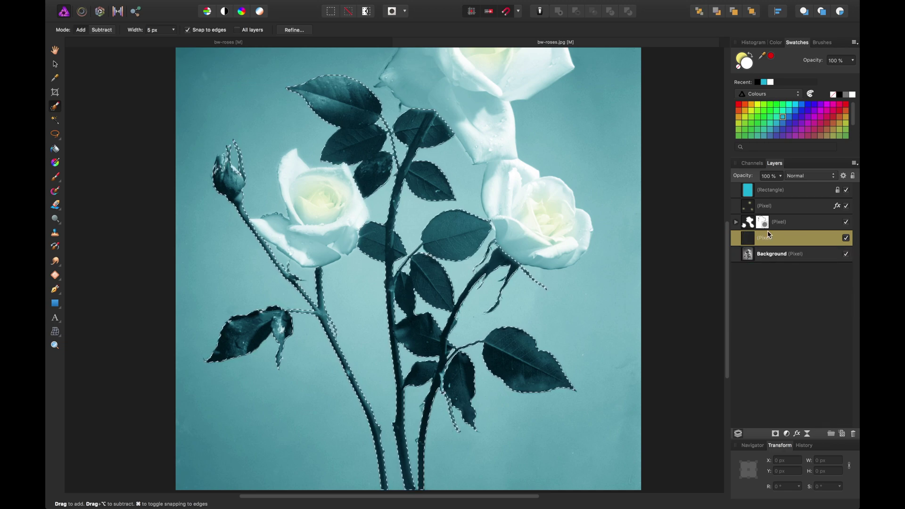
pyautogui.moveTo(767, 240); pyautogui.dragTo(753, 251)
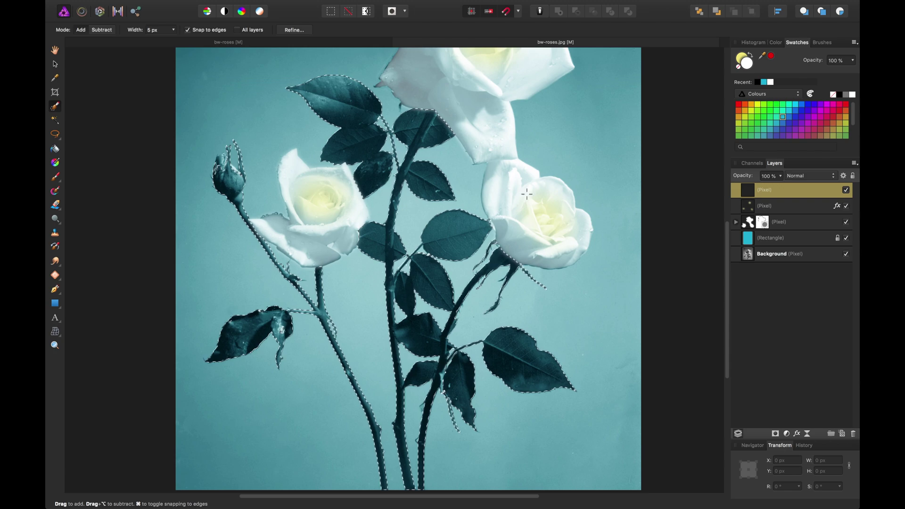
pyautogui.scroll(5, 513, 198)
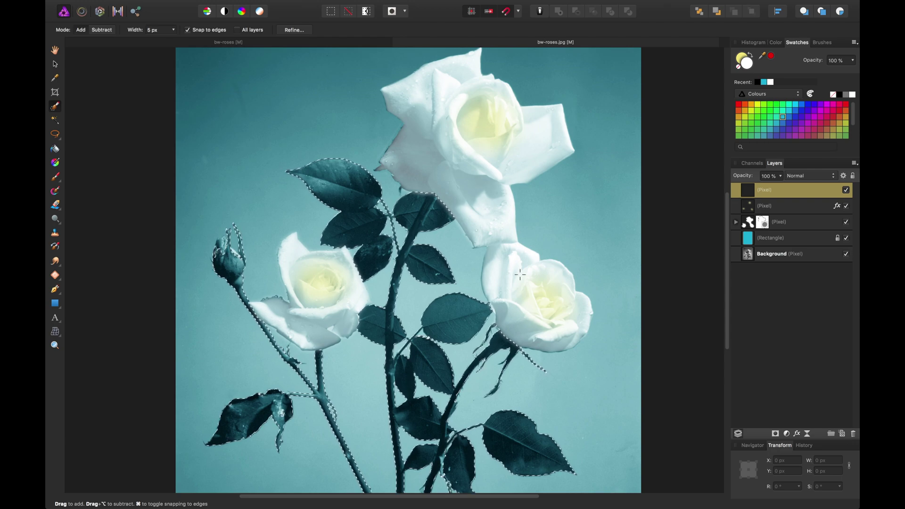
pyautogui.scroll(-2, 449, 296)
pyautogui.scroll(-1, 449, 296)
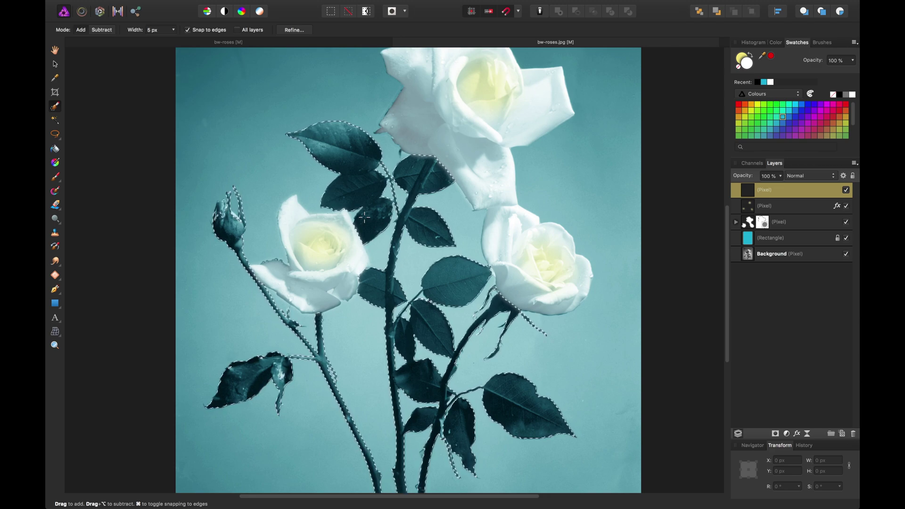
pyautogui.scroll(-2, 394, 261)
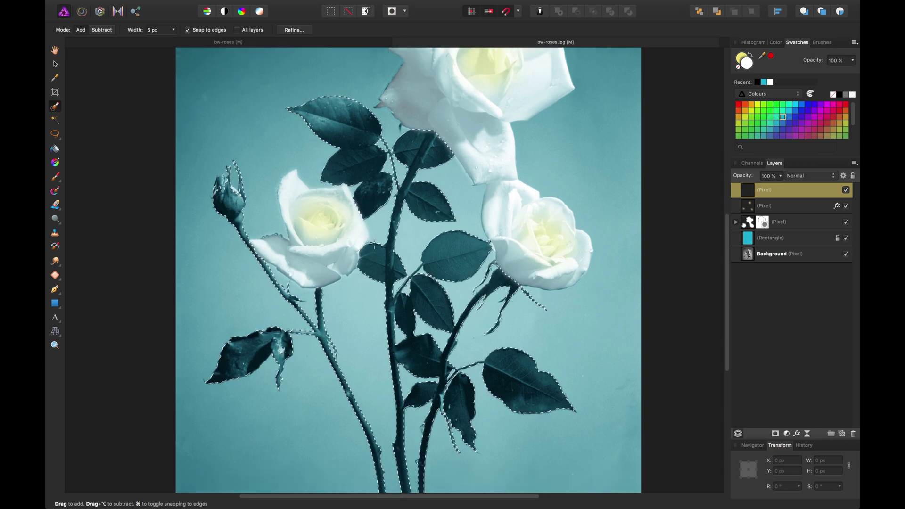
pyautogui.scroll(1, 393, 262)
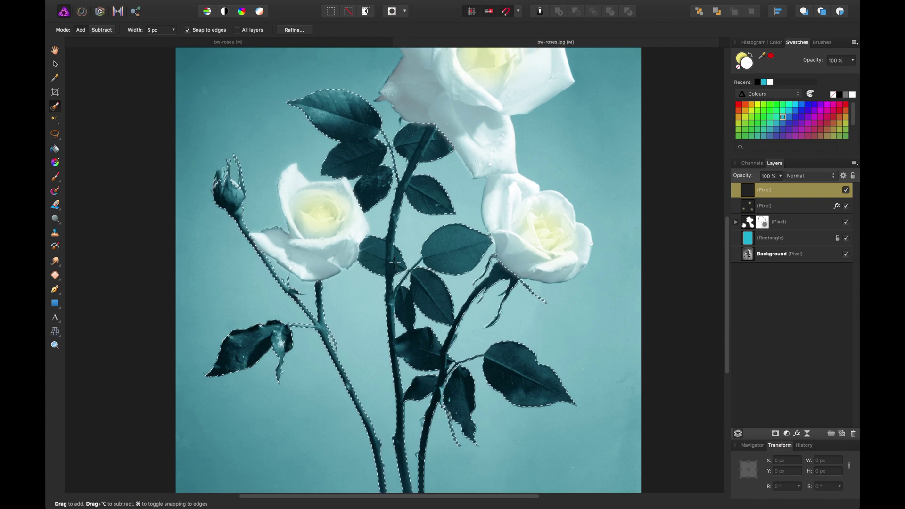
pyautogui.scroll(1, 393, 262)
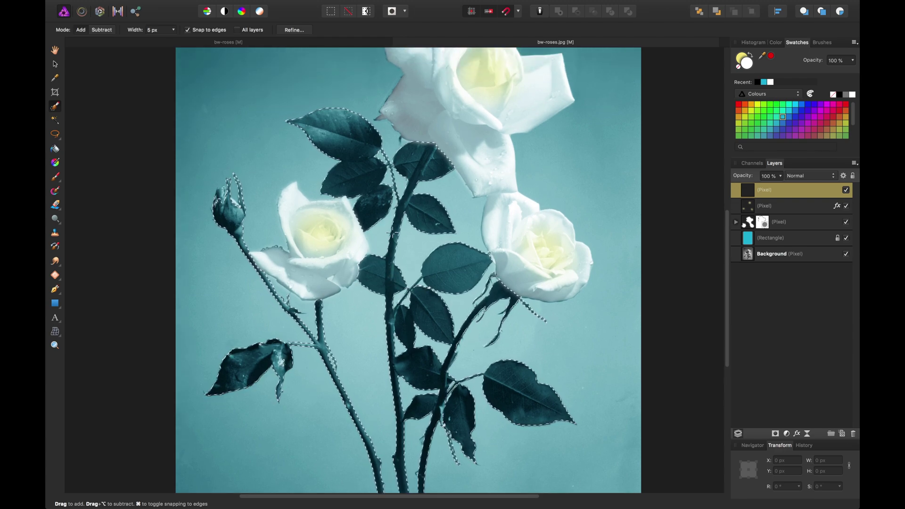
pyautogui.click(293, 30)
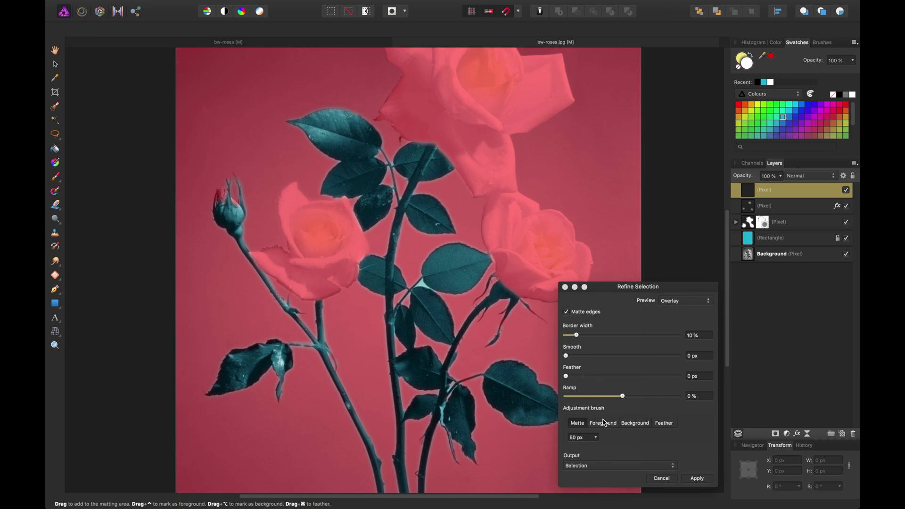
pyautogui.click(697, 479)
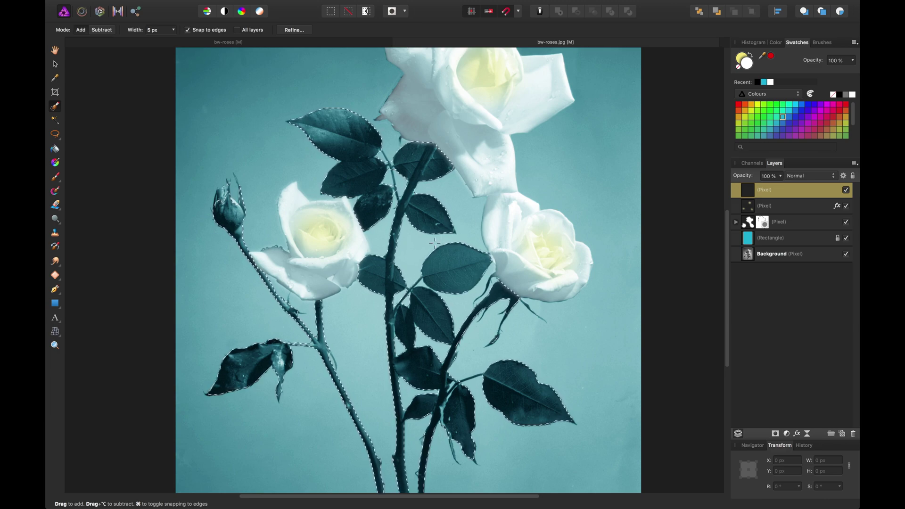
pyautogui.press('super+z')
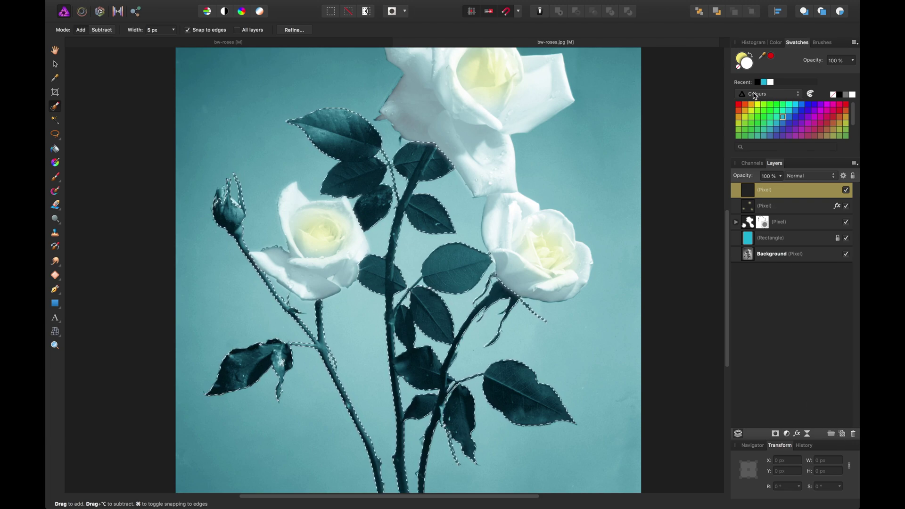
# - Pick dark green 145639 on the Color Chooser's HSL wheel and enlarge the brush to 17 px
pyautogui.doubleClick(741, 59)
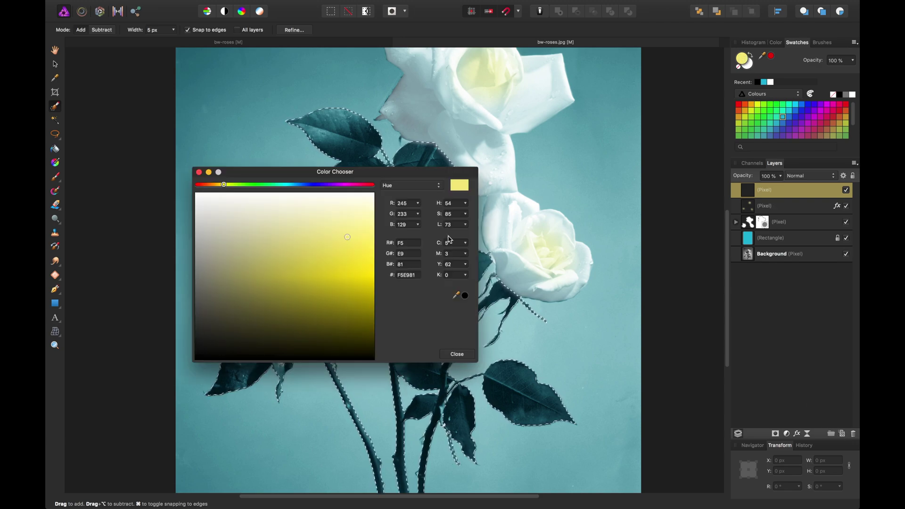
pyautogui.moveTo(381, 181); pyautogui.dragTo(672, 194)
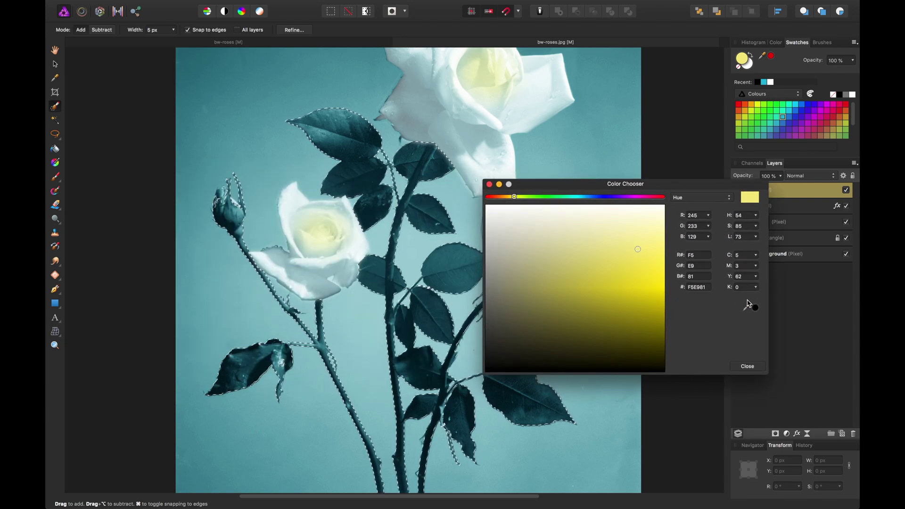
pyautogui.moveTo(748, 305); pyautogui.dragTo(448, 171)
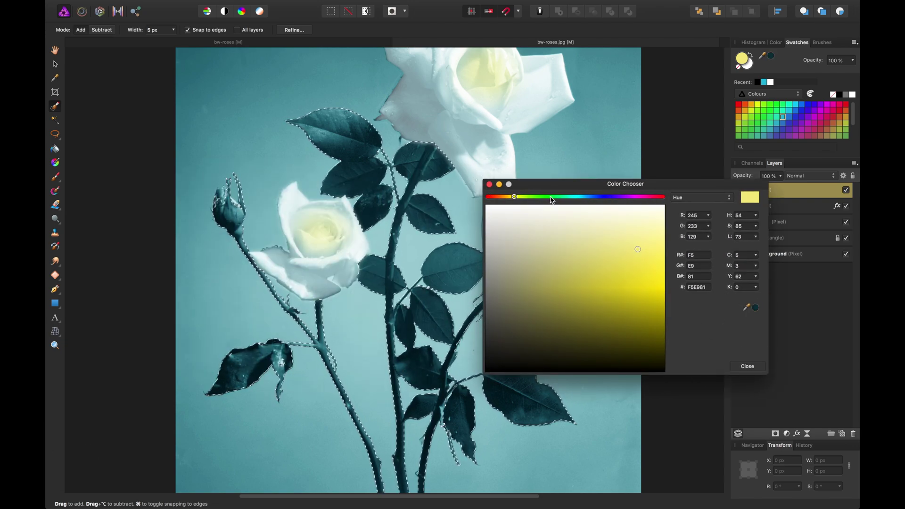
pyautogui.moveTo(532, 199)
pyautogui.mouseDown()
pyautogui.moveTo(572, 198)
pyautogui.moveTo(545, 201)
pyautogui.mouseUp()
pyautogui.click(660, 206)
pyautogui.click(703, 197)
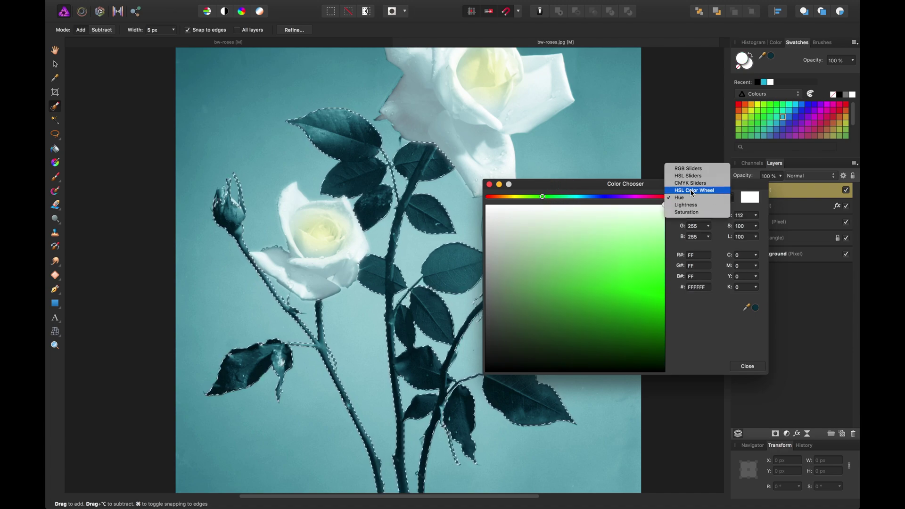
pyautogui.click(690, 191)
pyautogui.moveTo(587, 268); pyautogui.dragTo(617, 292)
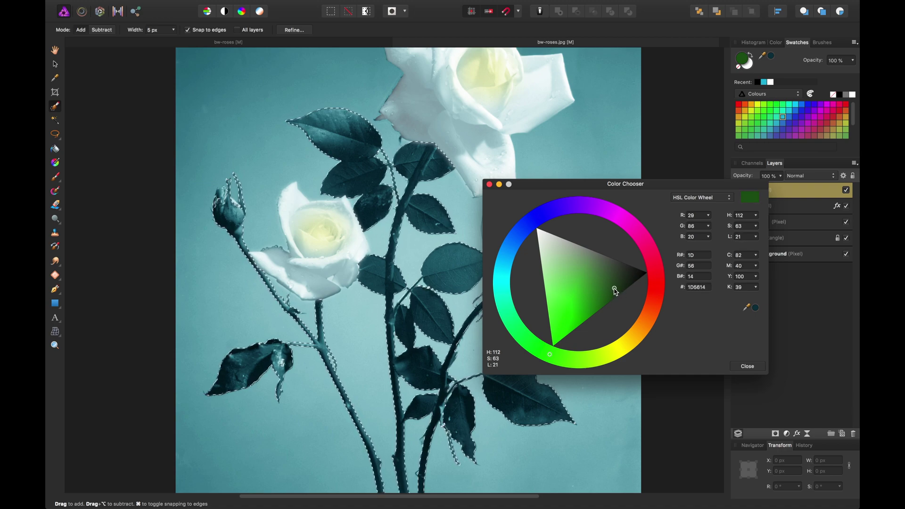
pyautogui.moveTo(550, 355)
pyautogui.mouseDown()
pyautogui.moveTo(526, 347)
pyautogui.moveTo(513, 313)
pyautogui.mouseUp()
pyautogui.click(741, 367)
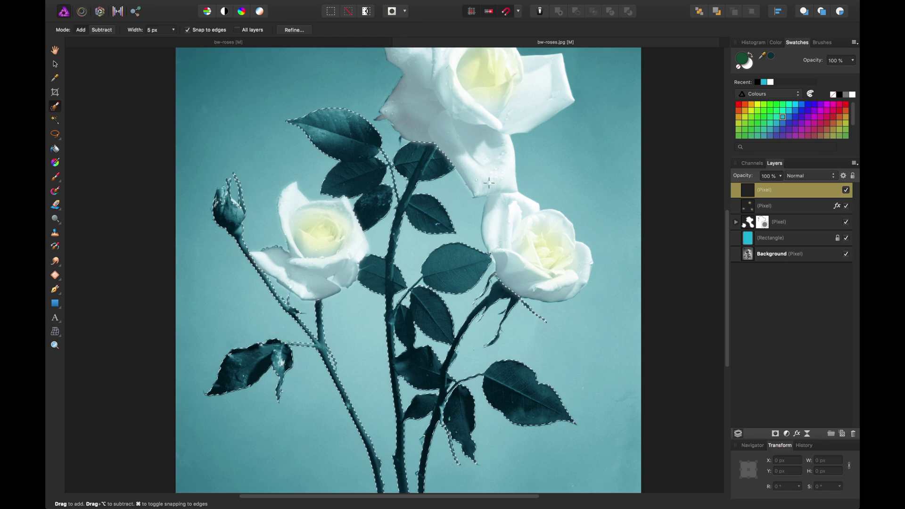
pyautogui.press(']')
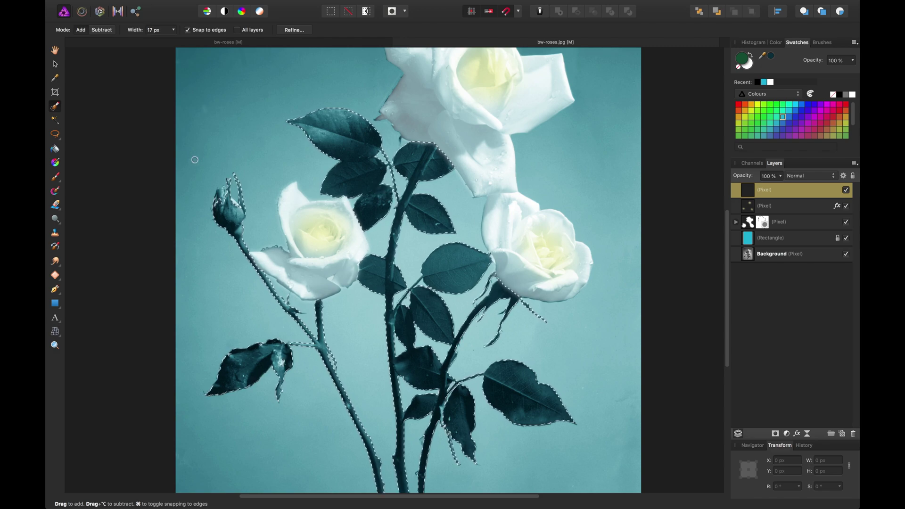
# - With a larger Paint Brush, paint green over the upper leaves, central stem, lower-right leaf, left stem and bud
pyautogui.click(55, 177)
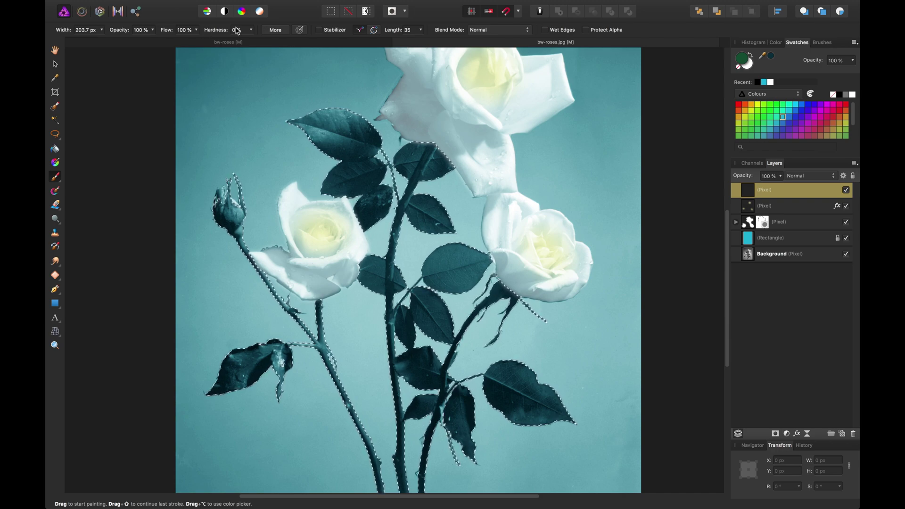
pyautogui.press(']')
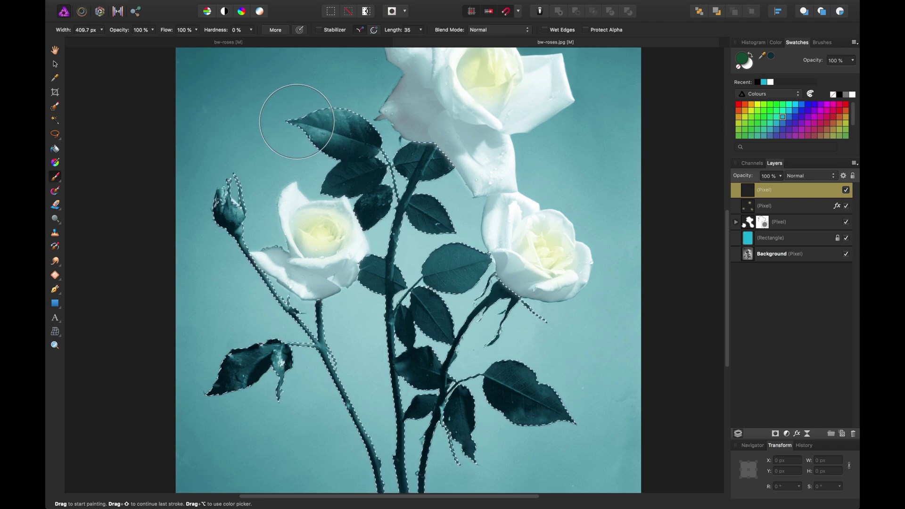
pyautogui.moveTo(294, 128); pyautogui.dragTo(357, 149)
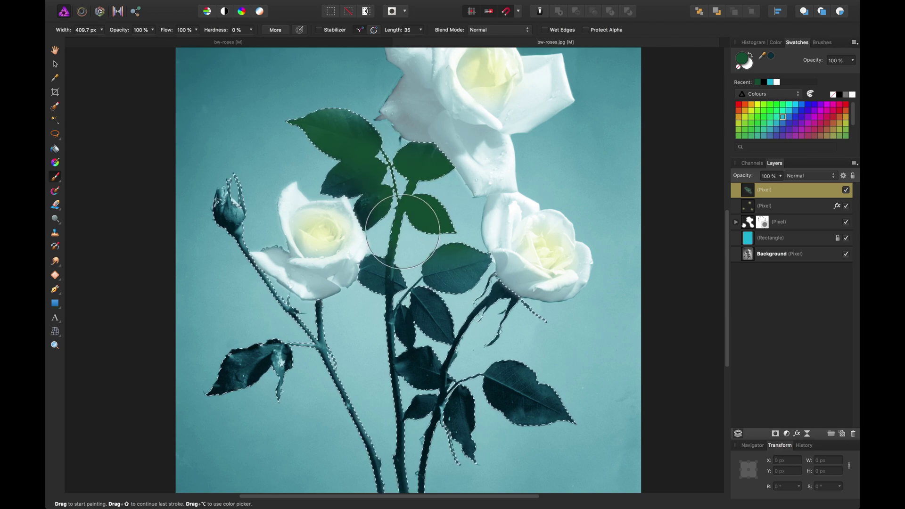
pyautogui.moveTo(430, 242); pyautogui.dragTo(386, 395)
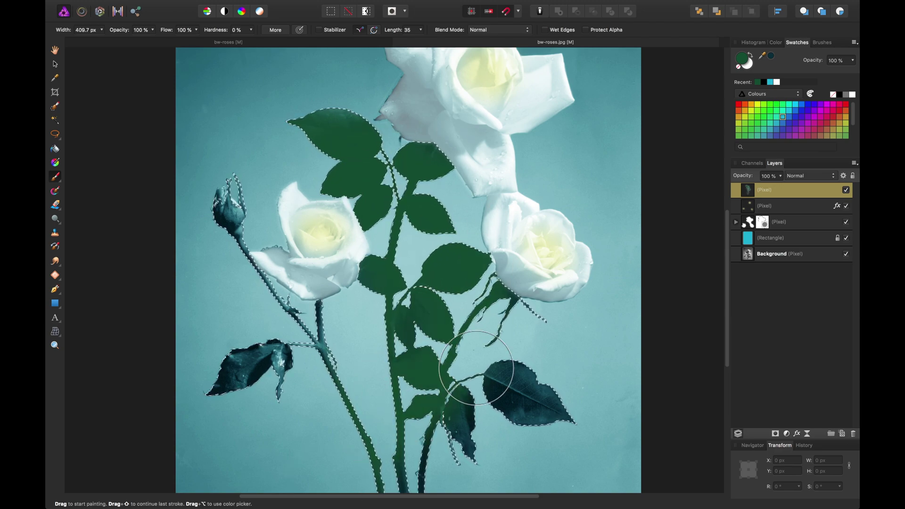
pyautogui.moveTo(538, 377); pyautogui.dragTo(466, 398)
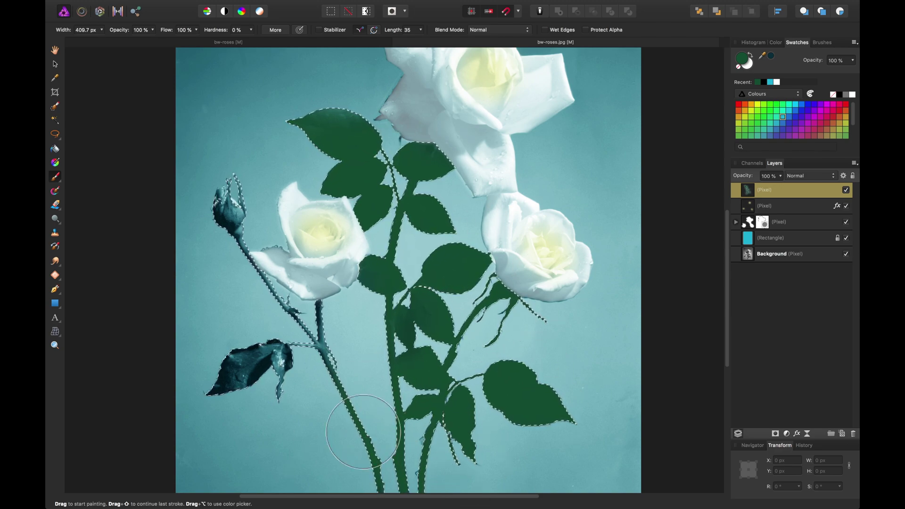
pyautogui.moveTo(364, 400)
pyautogui.mouseDown()
pyautogui.moveTo(214, 341)
pyautogui.moveTo(282, 345)
pyautogui.moveTo(213, 412)
pyautogui.moveTo(328, 313)
pyautogui.moveTo(195, 270)
pyautogui.moveTo(189, 250)
pyautogui.moveTo(283, 207)
pyautogui.mouseUp()
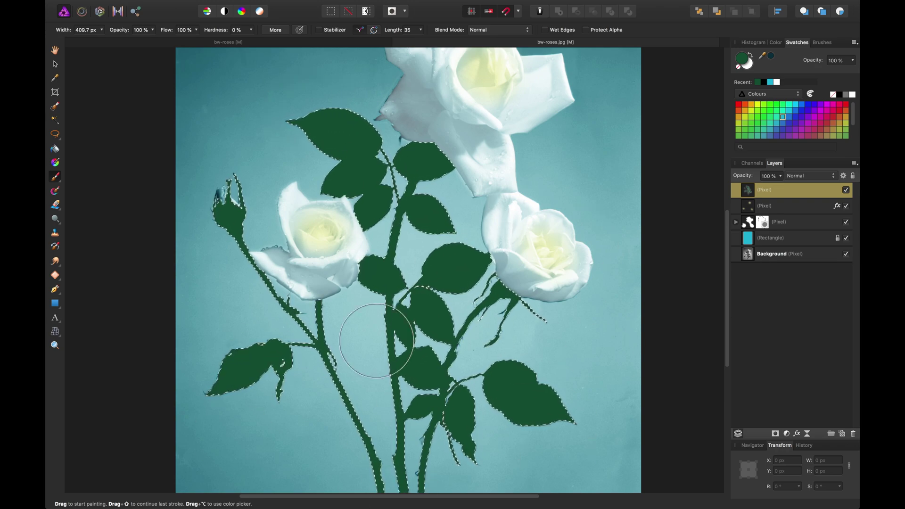
# - Switch the green paint layer's blend mode to Color and zoom in on the roses
pyautogui.click(805, 176)
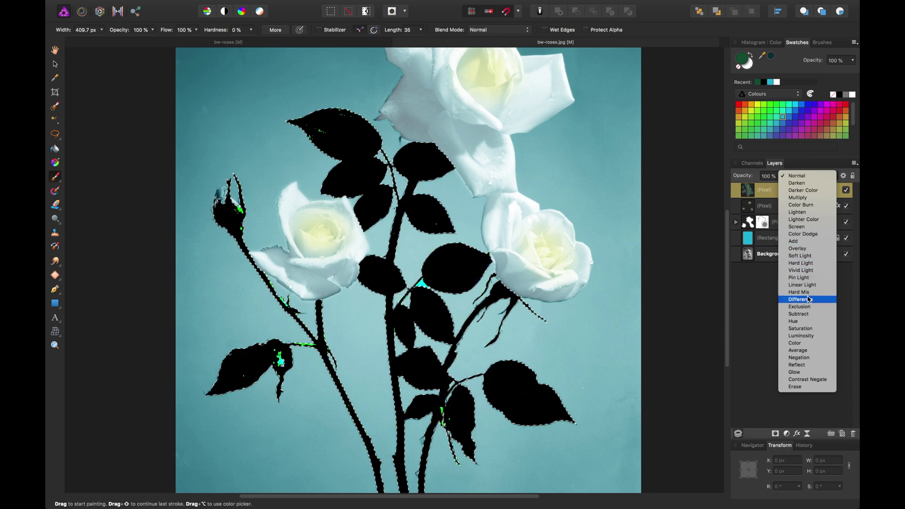
pyautogui.click(797, 342)
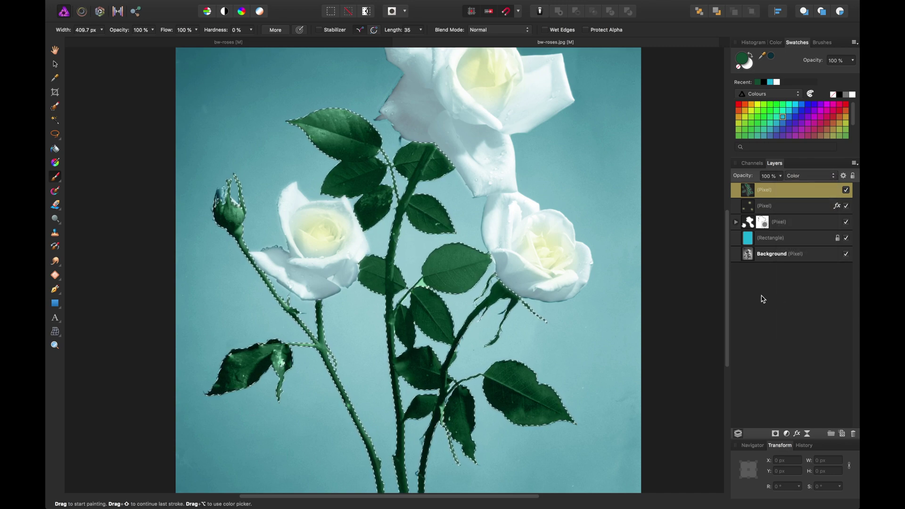
pyautogui.press('super+equal')
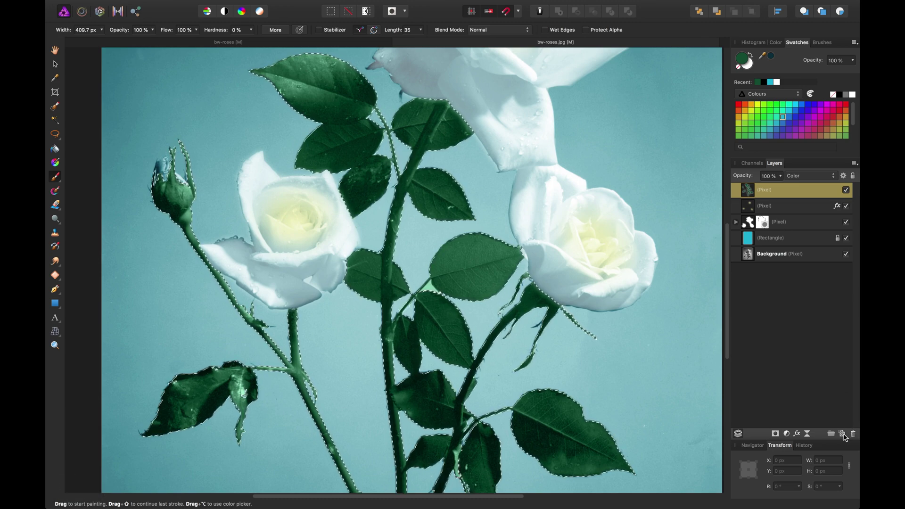
# - Add a new top pixel layer and set the paint colour to a brighter green, 25A46D
pyautogui.click(845, 434)
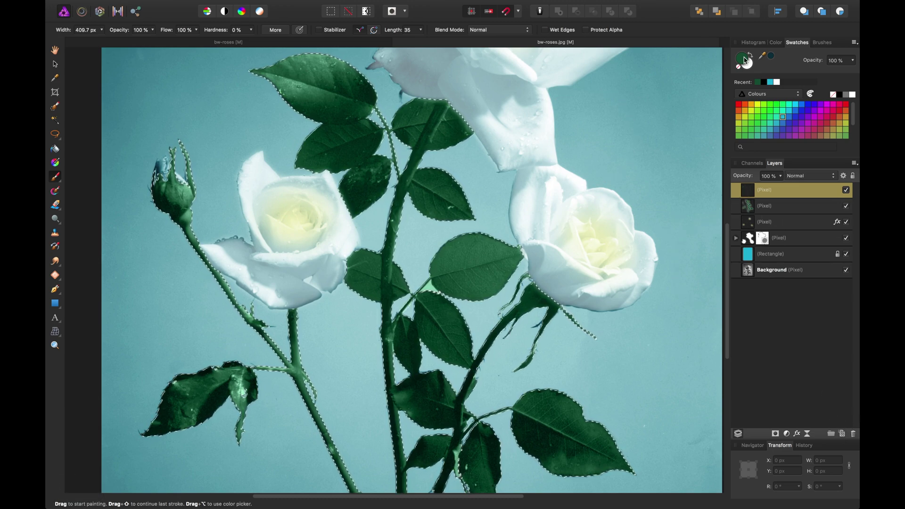
pyautogui.doubleClick(744, 60)
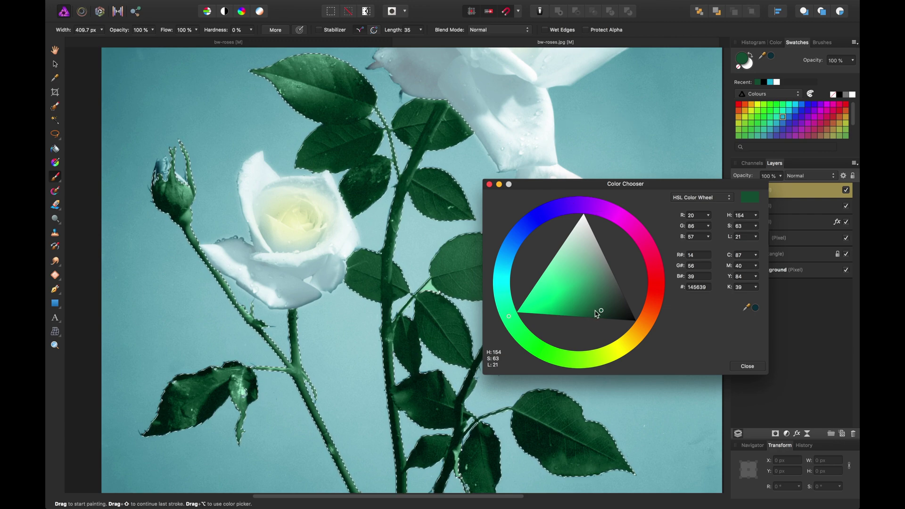
pyautogui.moveTo(598, 315); pyautogui.dragTo(570, 305)
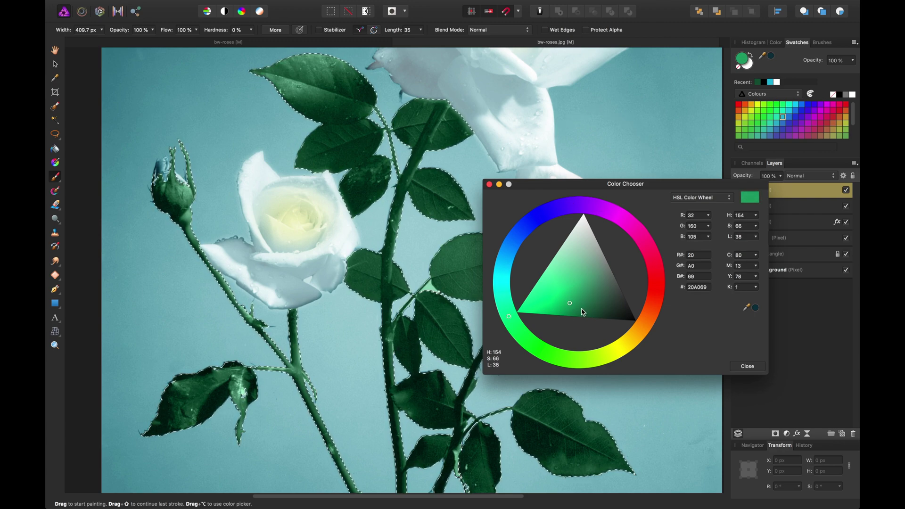
pyautogui.click(747, 367)
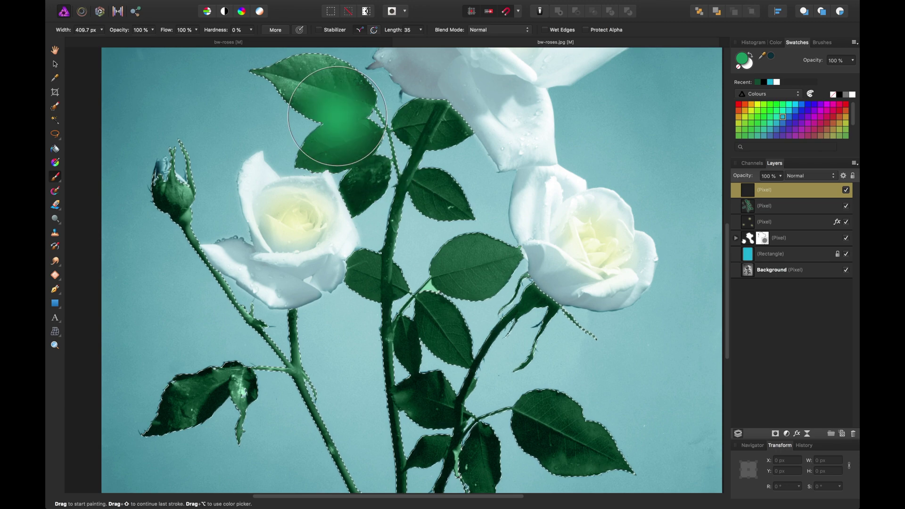
# - Paint the green over the top leaf with a smaller brush, then the remaining leaves and stems
pyautogui.press('[')
pyautogui.press('[')
pyautogui.press('[')
pyautogui.press('[')
pyautogui.press('[')
pyautogui.press('[')
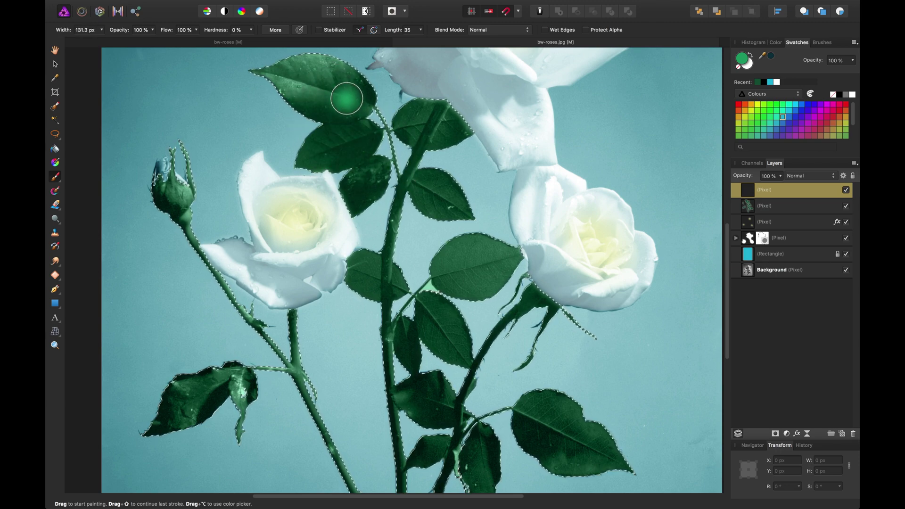
pyautogui.press('[')
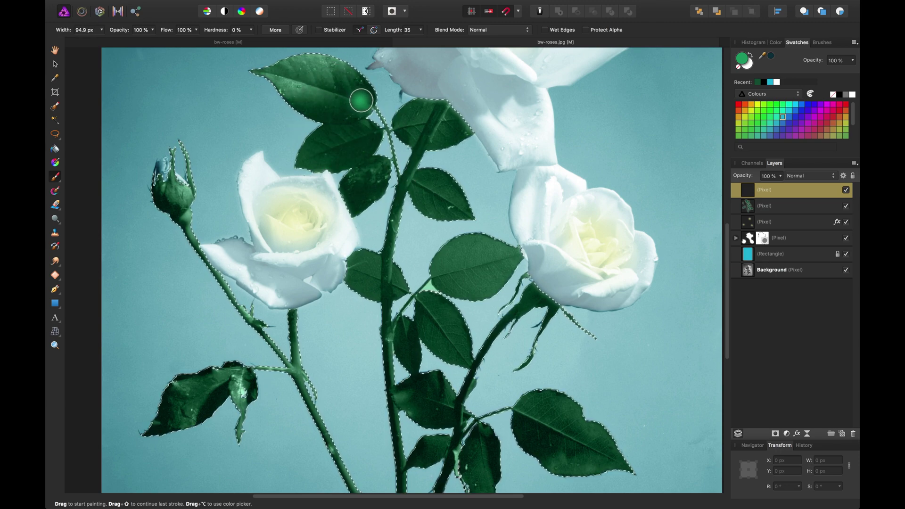
pyautogui.moveTo(360, 99)
pyautogui.mouseDown()
pyautogui.moveTo(265, 73)
pyautogui.moveTo(361, 100)
pyautogui.moveTo(330, 85)
pyautogui.moveTo(349, 90)
pyautogui.moveTo(288, 70)
pyautogui.moveTo(376, 107)
pyautogui.moveTo(334, 114)
pyautogui.moveTo(295, 105)
pyautogui.moveTo(373, 129)
pyautogui.moveTo(306, 150)
pyautogui.moveTo(323, 137)
pyautogui.moveTo(362, 154)
pyautogui.mouseUp()
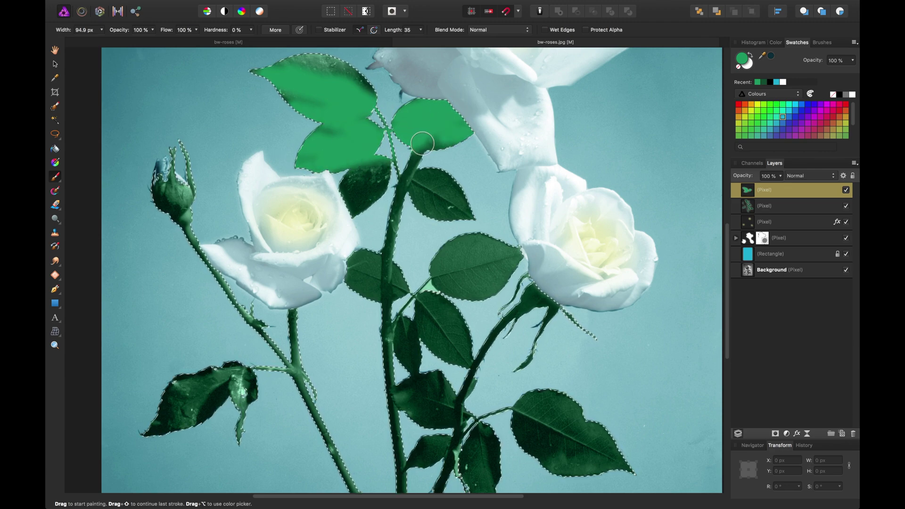
pyautogui.press(']')
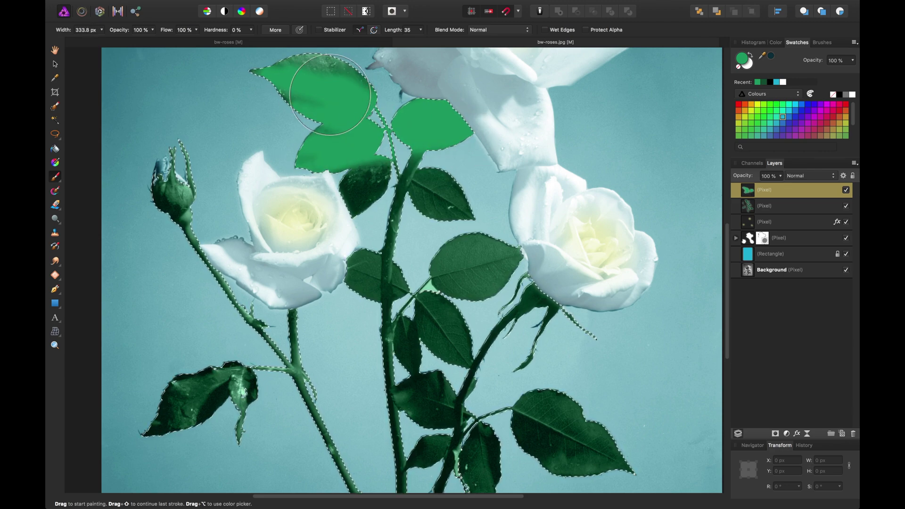
pyautogui.moveTo(342, 132)
pyautogui.mouseDown()
pyautogui.moveTo(505, 195)
pyautogui.moveTo(557, 236)
pyautogui.moveTo(466, 225)
pyautogui.moveTo(412, 296)
pyautogui.moveTo(584, 287)
pyautogui.moveTo(414, 255)
pyautogui.moveTo(531, 262)
pyautogui.moveTo(615, 326)
pyautogui.moveTo(447, 410)
pyautogui.moveTo(324, 408)
pyautogui.moveTo(380, 464)
pyautogui.moveTo(625, 427)
pyautogui.moveTo(538, 410)
pyautogui.mouseUp()
# - Set the green paint layer's blend mode to Glow and lower its opacity to about 13%
pyautogui.scroll(-10, 561, 429)
pyautogui.scroll(12, 542, 378)
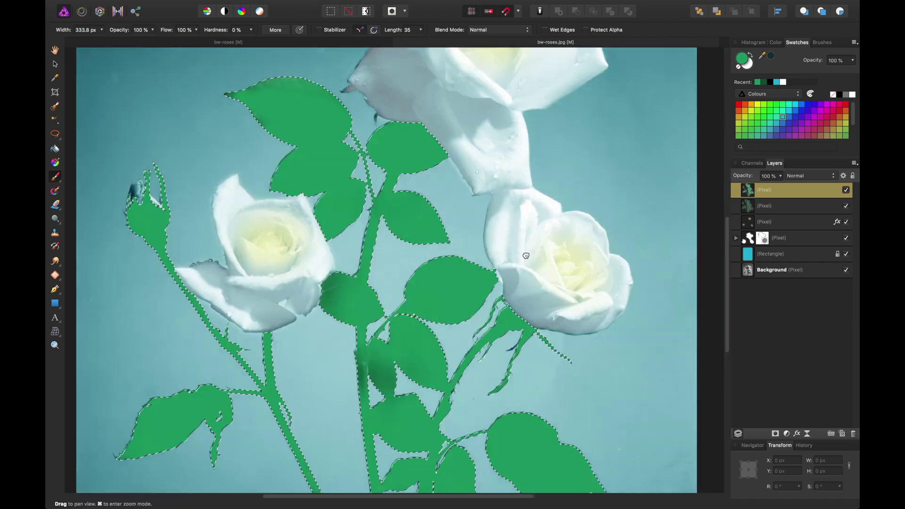
pyautogui.click(801, 177)
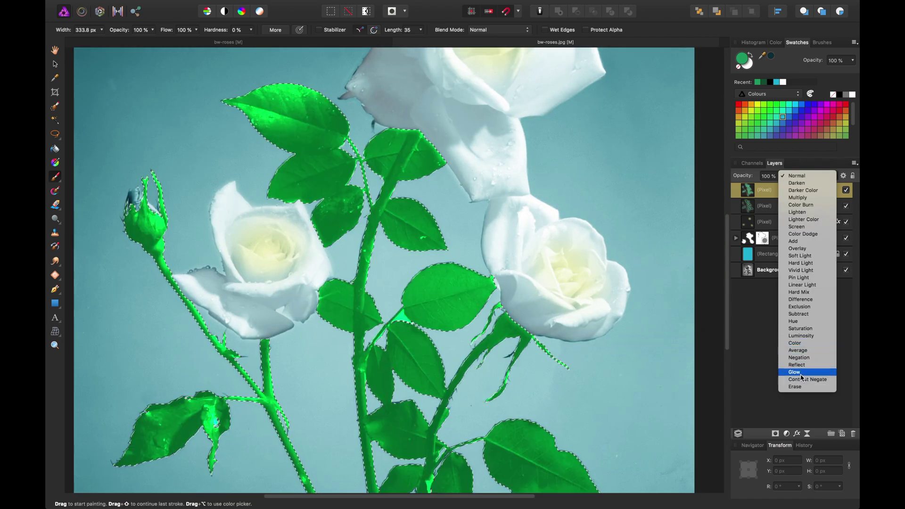
pyautogui.click(796, 372)
pyautogui.click(782, 177)
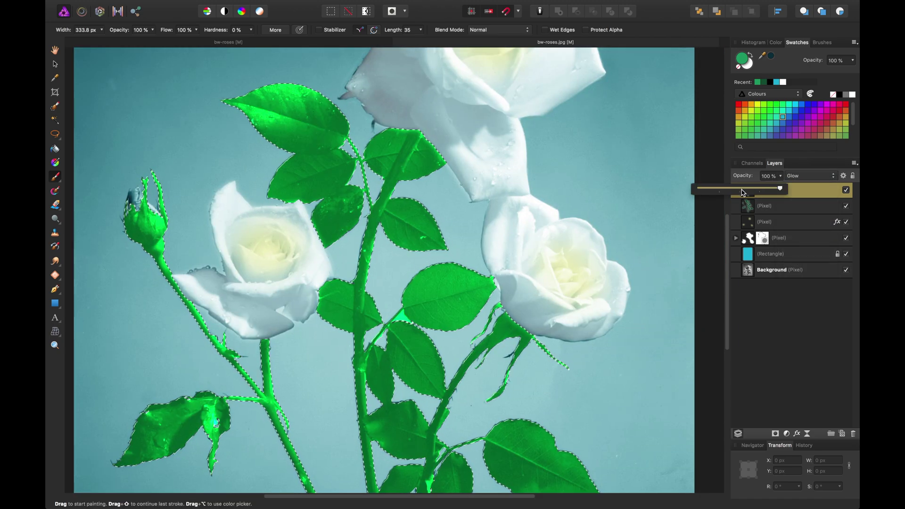
pyautogui.moveTo(709, 191); pyautogui.dragTo(713, 190)
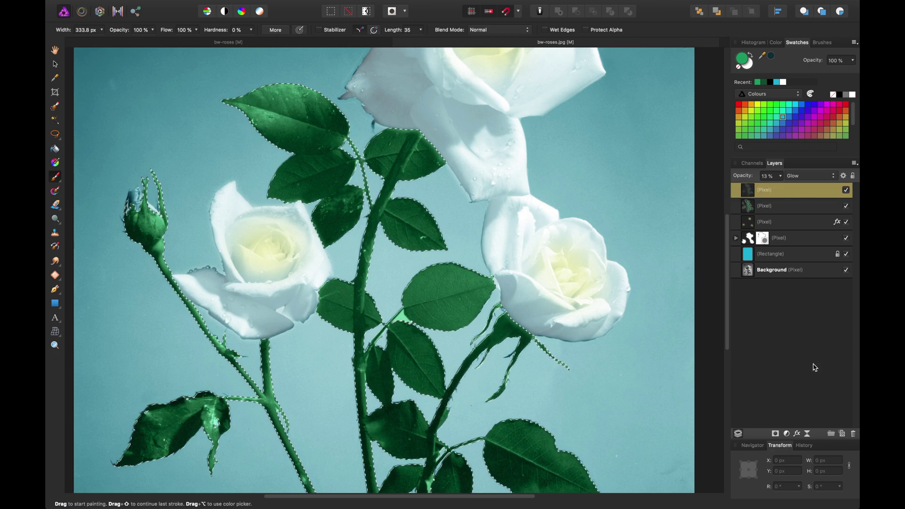
# - Add a mask to the green Glow layer and set a smaller black brush at reduced opacity
pyautogui.click(775, 434)
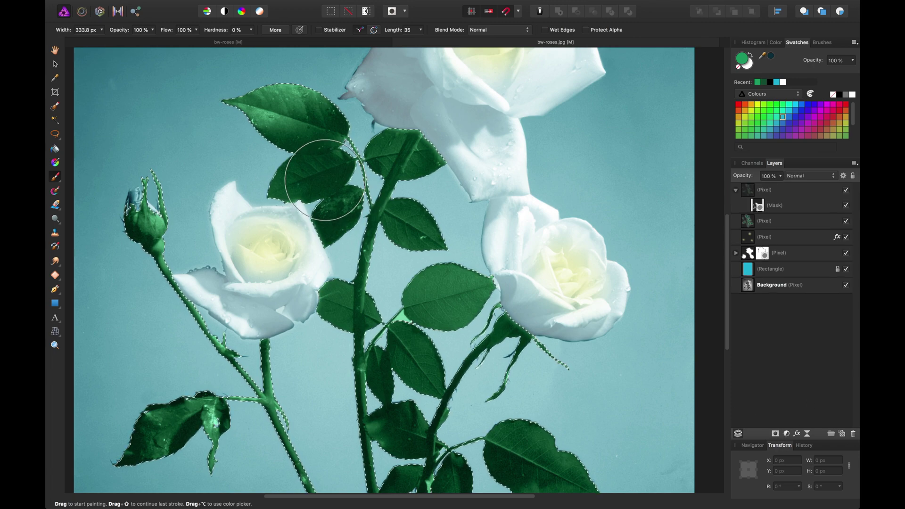
pyautogui.press('[')
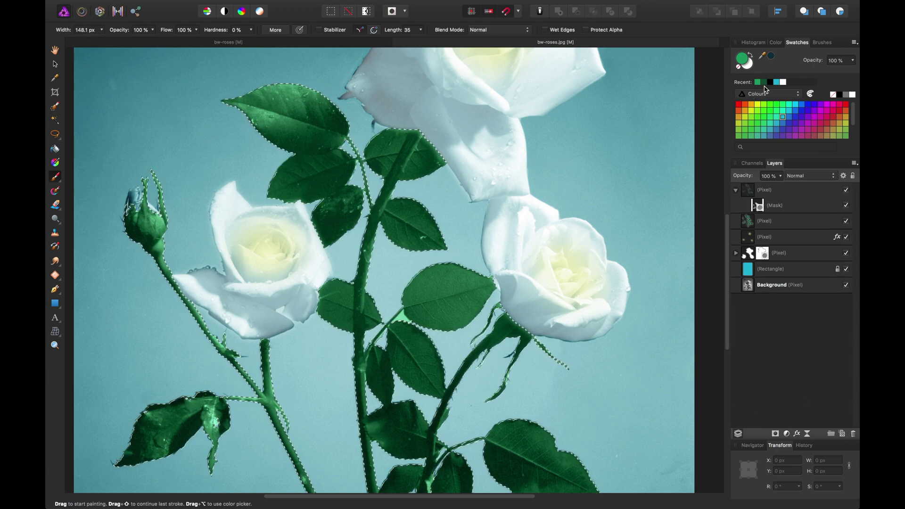
pyautogui.click(770, 83)
pyautogui.press('4')
pyautogui.press('7')
# - Target the new mask, clear the leaf selection, zoom in, and select the Color-blended leaf layer
pyautogui.click(757, 206)
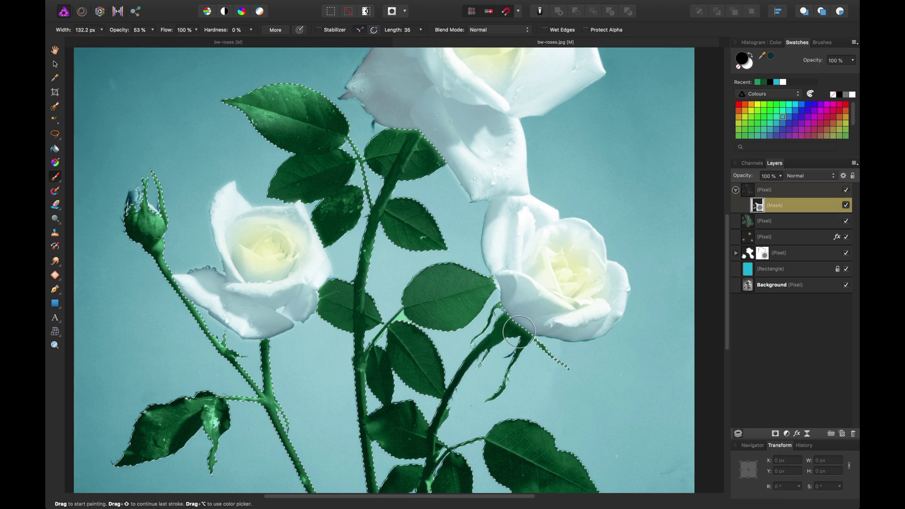
pyautogui.scroll(-10, 519, 330)
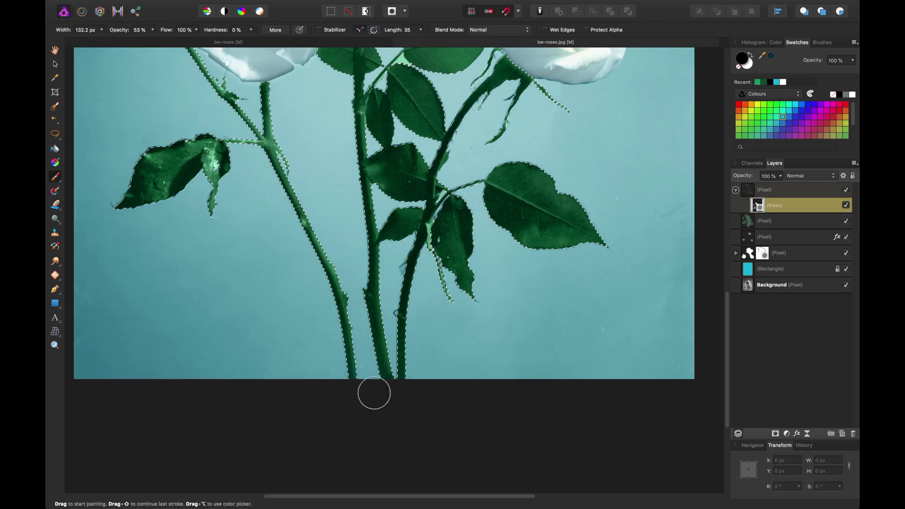
pyautogui.scroll(9, 371, 329)
pyautogui.press('super+d')
pyautogui.scroll(-4, 580, 243)
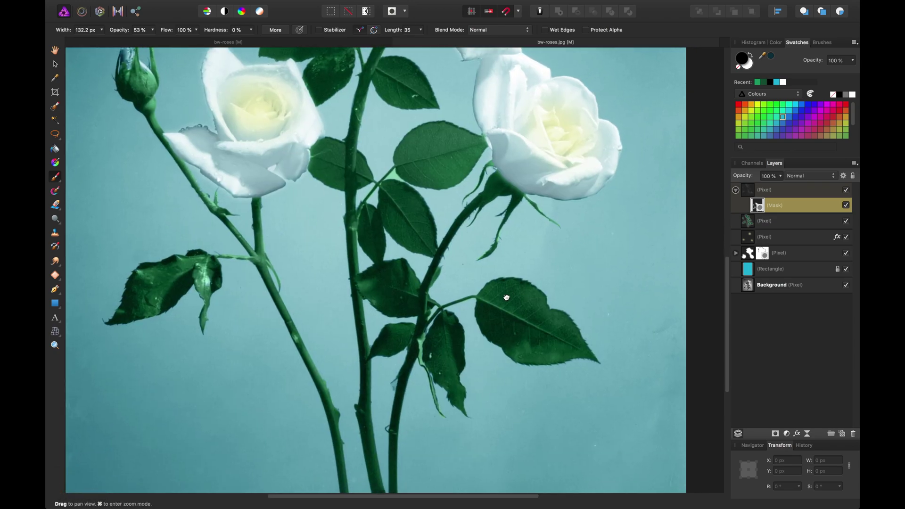
pyautogui.press('super+equal')
pyautogui.press('super+equal')
pyautogui.press('super+equal')
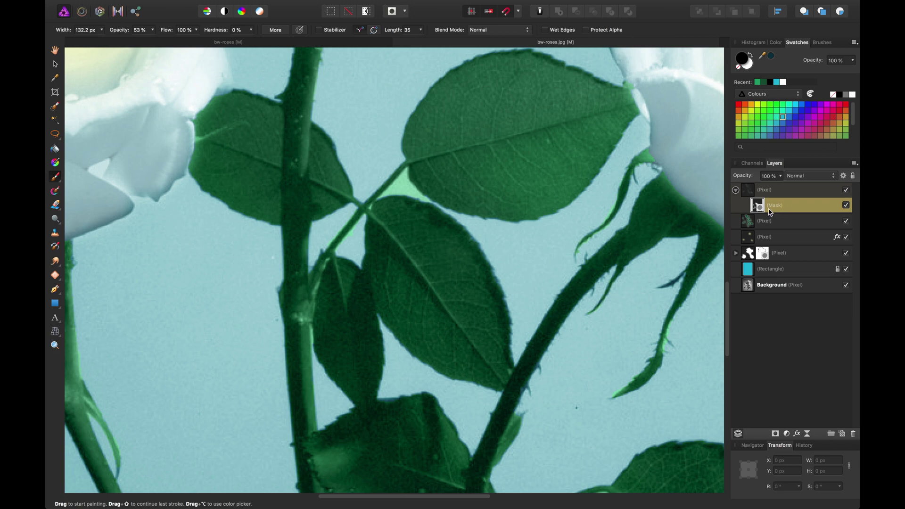
pyautogui.click(767, 226)
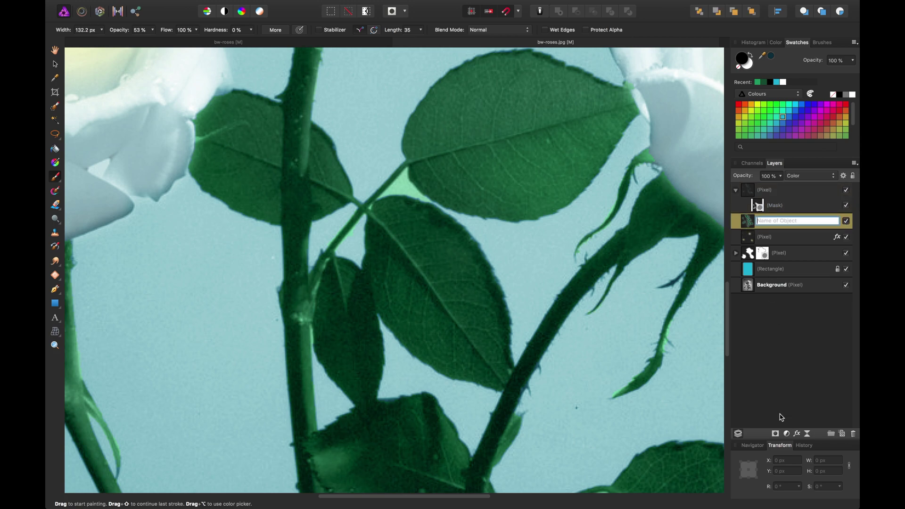
# - Add a mask to the Color-blended leaf layer and zoom into the leaf junction with a fine brush
pyautogui.click(776, 434)
pyautogui.press('[')
pyautogui.press('[')
pyautogui.press('[')
pyautogui.press('[')
pyautogui.press('[')
pyautogui.press('[')
pyautogui.press('[')
pyautogui.press('[')
pyautogui.press('[')
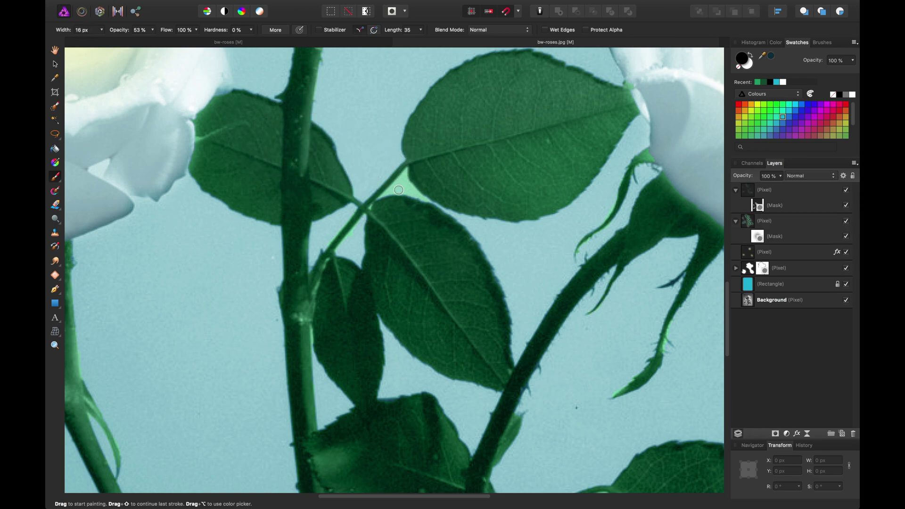
pyautogui.press('super+equal')
pyautogui.press('super+equal')
pyautogui.press('super+equal')
pyautogui.press('super+equal')
pyautogui.press('super+equal')
pyautogui.press('super+equal')
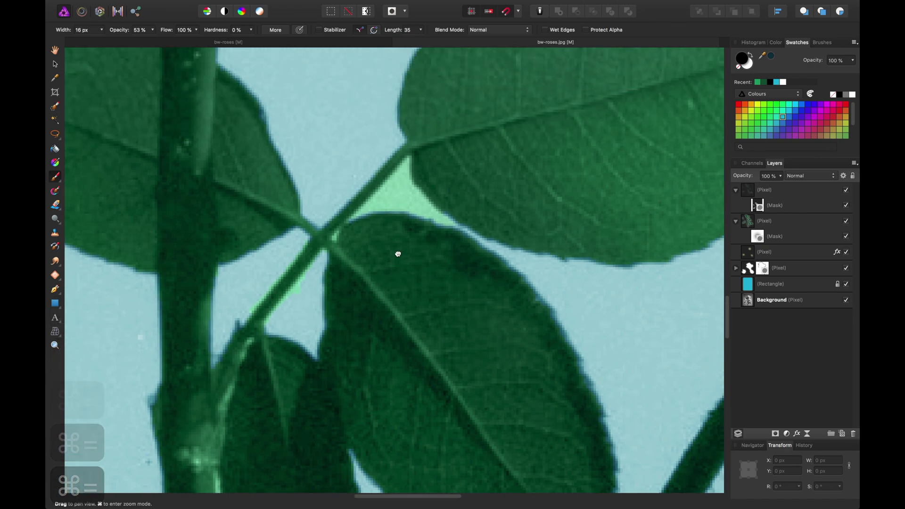
pyautogui.press('[')
pyautogui.press('[')
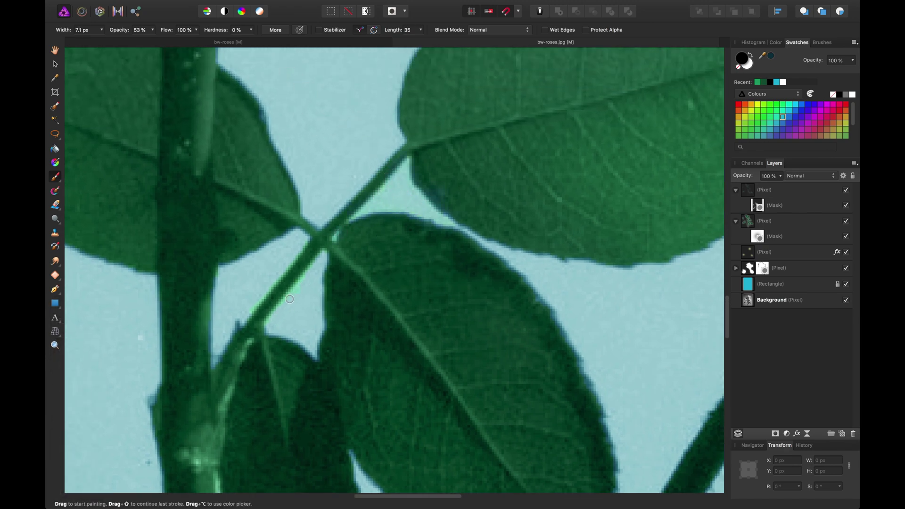
# - Target the Glow layer's mask and bring the rose bud area into view
pyautogui.click(764, 208)
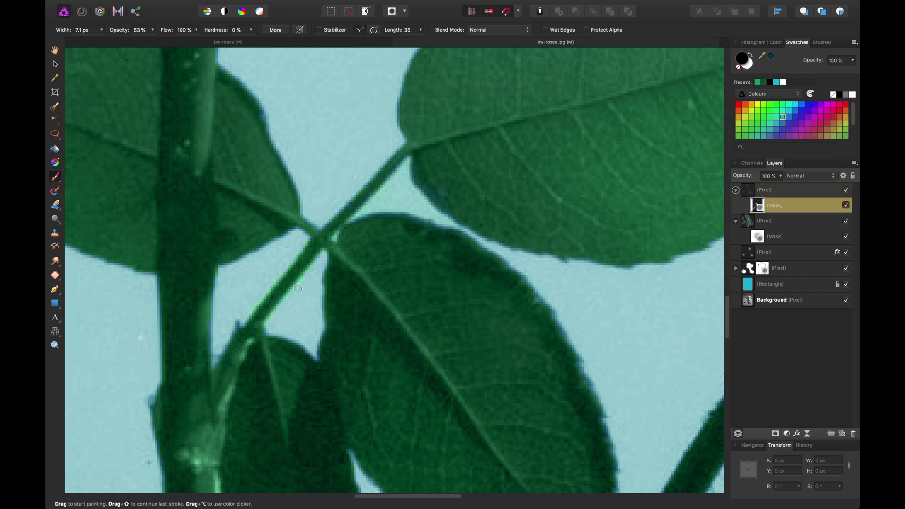
pyautogui.scroll(10, 289, 258)
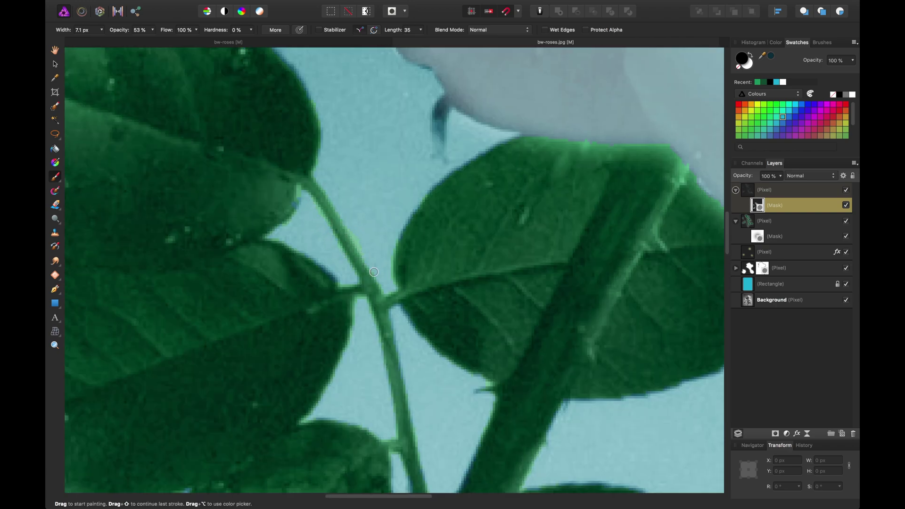
pyautogui.scroll(-5, 352, 236)
pyautogui.scroll(10, 368, 305)
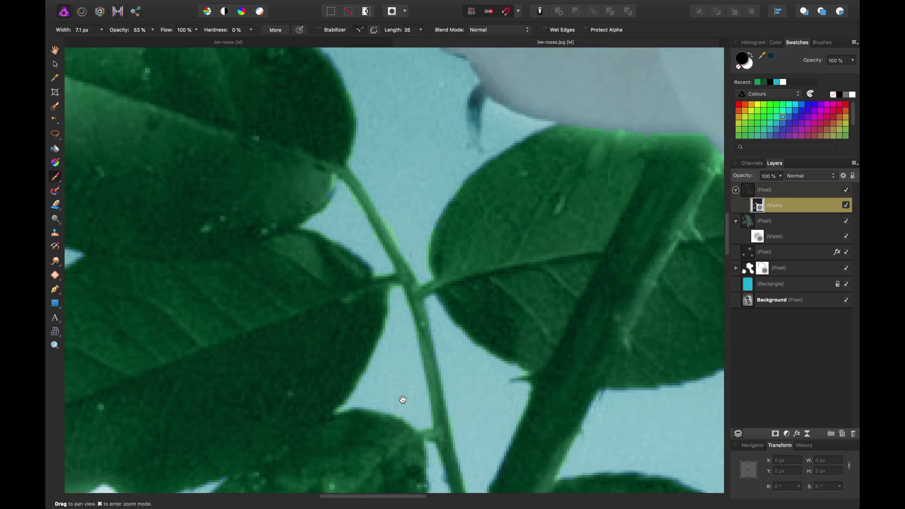
pyautogui.scroll(-10, 372, 326)
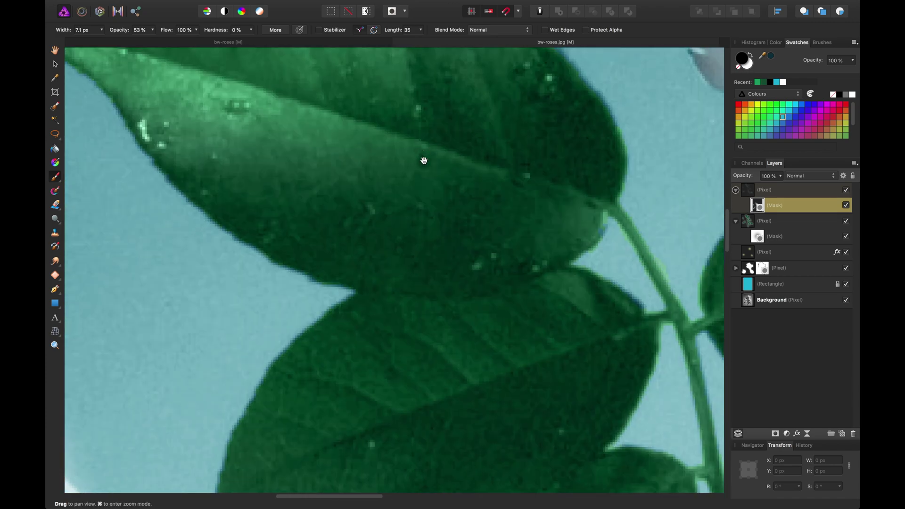
pyautogui.moveTo(423, 161); pyautogui.dragTo(329, 318)
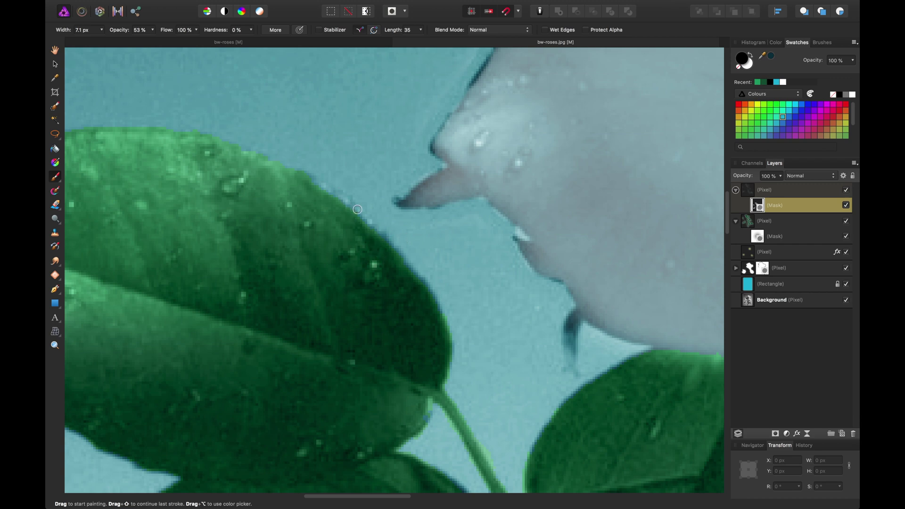
# - Pick bright green on the Color leaf layer, then dark green on the Glow layer, and brush the leaf's upper edge
pyautogui.click(759, 223)
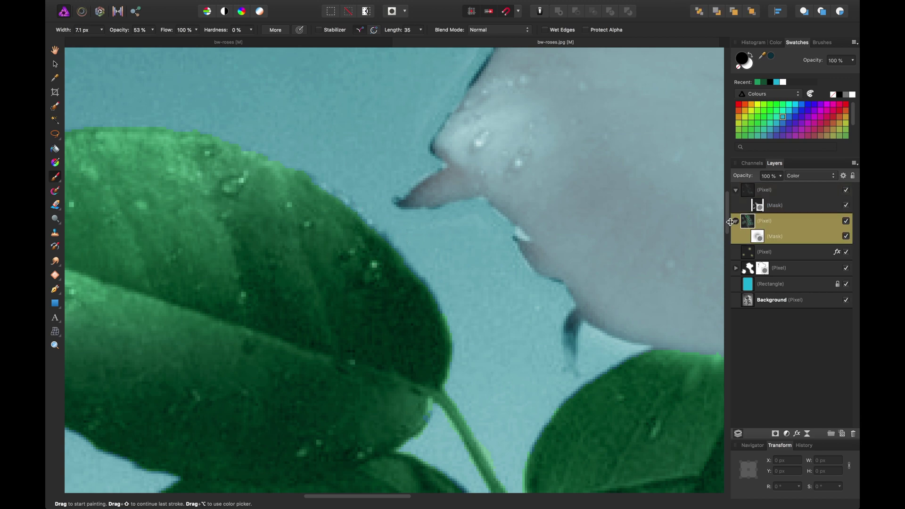
pyautogui.click(758, 83)
pyautogui.click(751, 194)
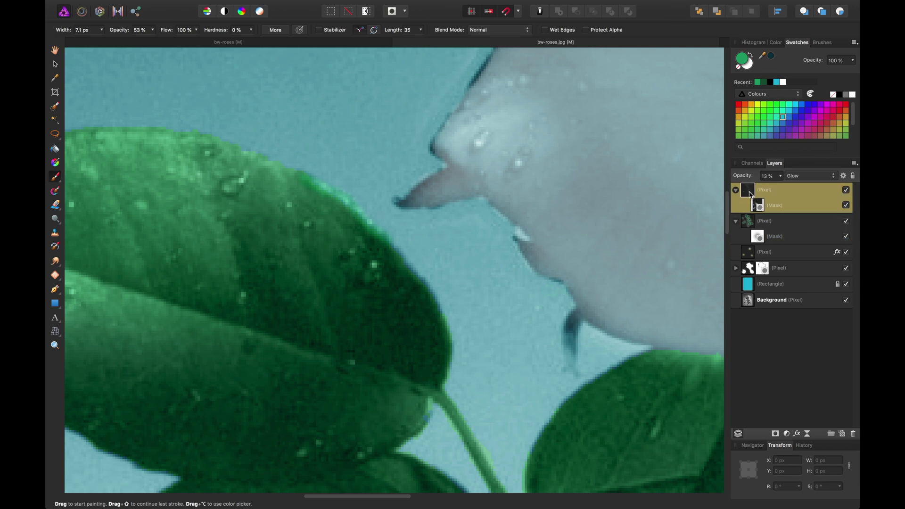
pyautogui.click(764, 83)
pyautogui.moveTo(341, 195)
pyautogui.mouseDown()
pyautogui.moveTo(356, 212)
pyautogui.moveTo(311, 182)
pyautogui.moveTo(383, 240)
pyautogui.moveTo(344, 202)
pyautogui.moveTo(371, 221)
pyautogui.moveTo(294, 172)
pyautogui.mouseUp()
# - Target the leaf layer's mask, zoom out to review the whole image, then zoom back in
pyautogui.scroll(-10, 405, 200)
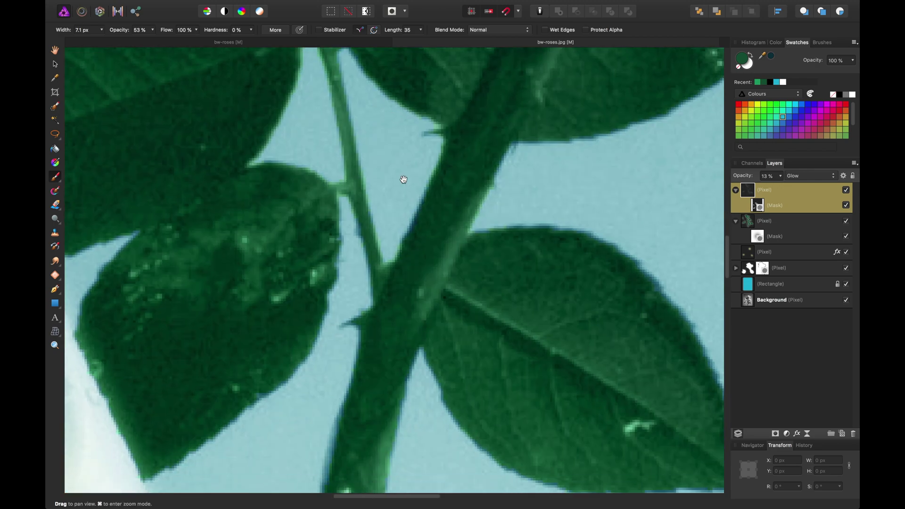
pyautogui.click(758, 238)
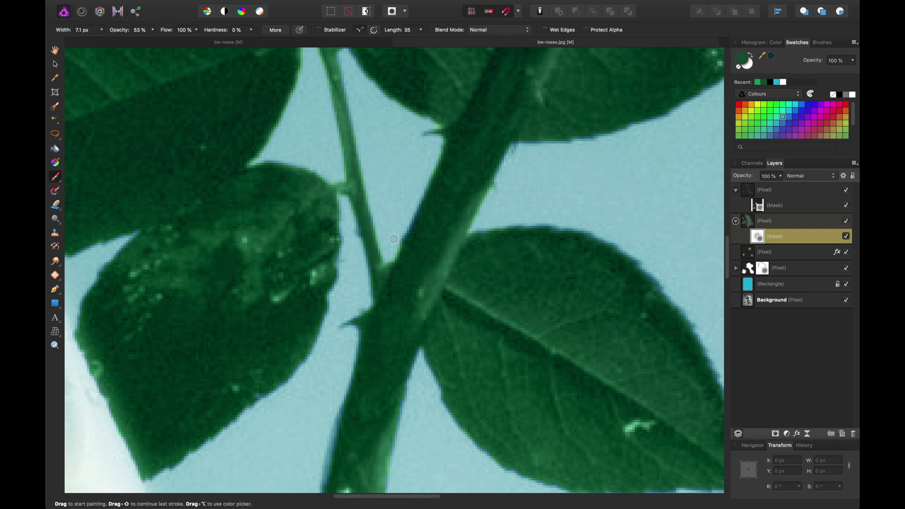
pyautogui.scroll(-10, 393, 256)
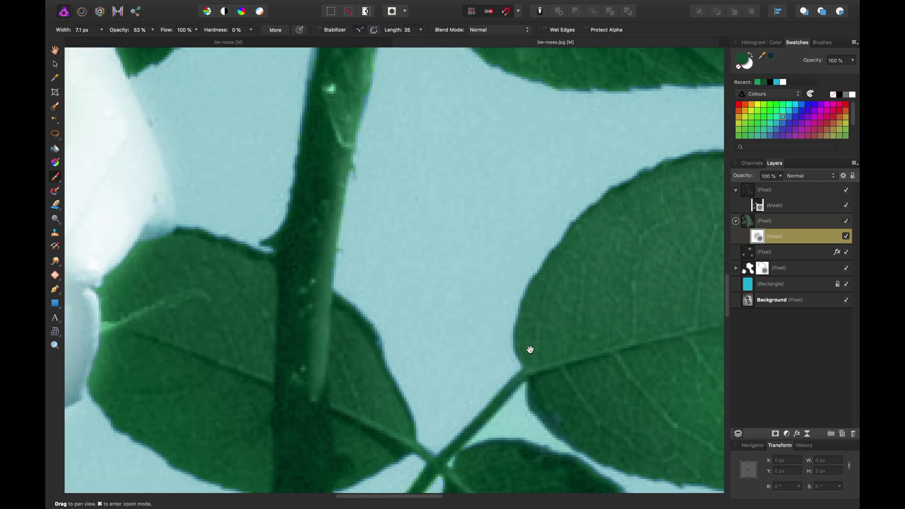
pyautogui.press('super+minus')
pyautogui.press('super+minus')
pyautogui.press('super+minus')
pyautogui.press('super+minus')
pyautogui.press('super+minus')
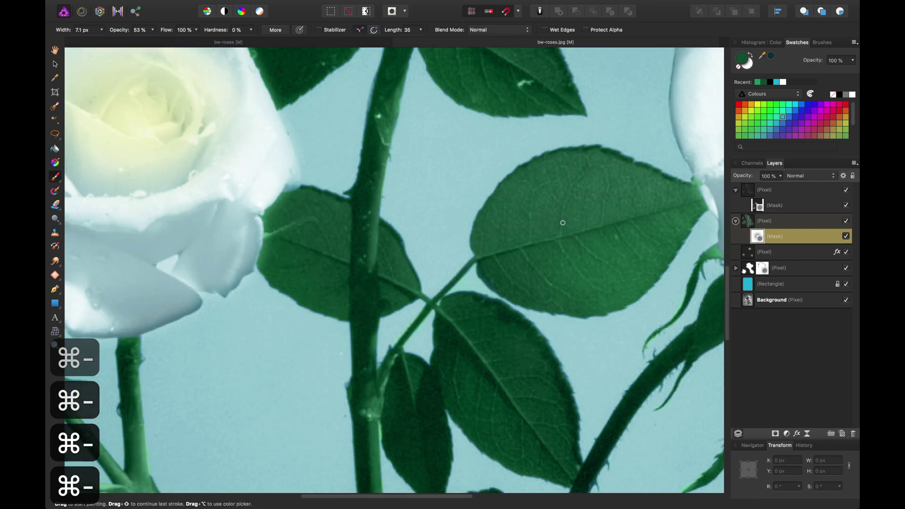
pyautogui.press('super+minus')
pyautogui.press('super+minus')
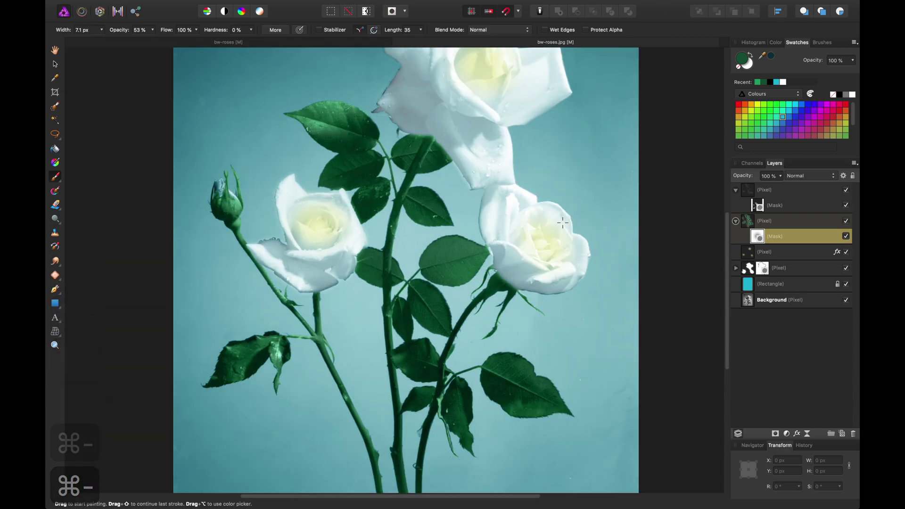
pyautogui.press('super+equal')
pyautogui.press('super+equal')
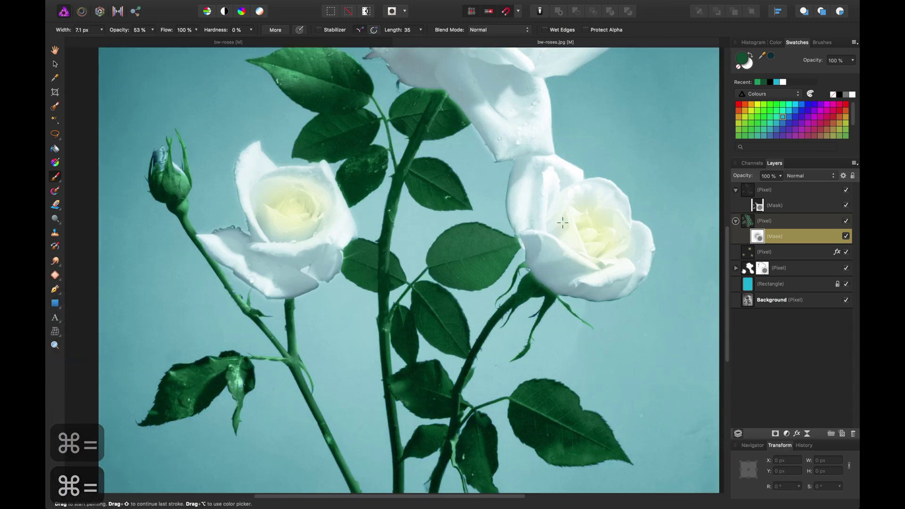
# - Zoom in on the rose bud, undo a misplaced pixel layer, and ready a 25 px brush
pyautogui.hscroll(-10, 451, 211)
pyautogui.scroll(3, 451, 211)
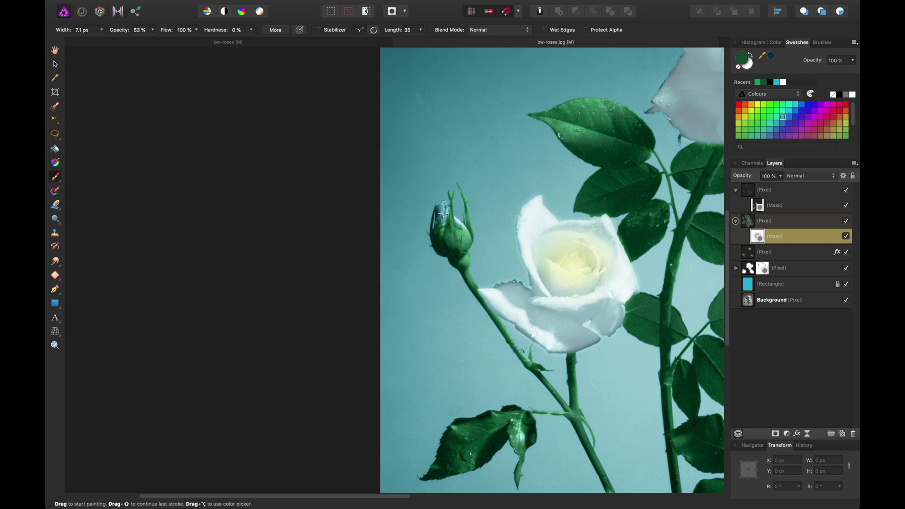
pyautogui.press('super+equal')
pyautogui.press('super+equal')
pyautogui.press('super+equal')
pyautogui.press('super+equal')
pyautogui.scroll(5, 386, 304)
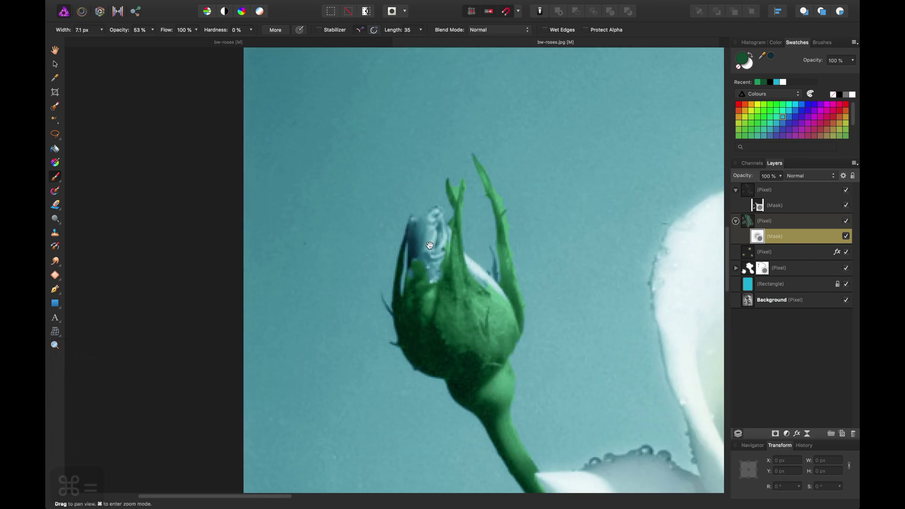
pyautogui.moveTo(428, 245); pyautogui.dragTo(367, 283)
pyautogui.click(801, 255)
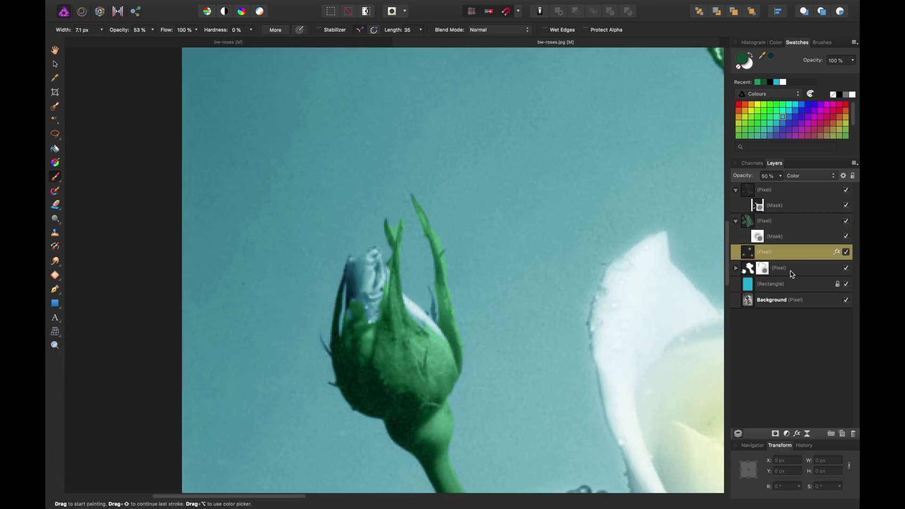
pyautogui.click(792, 273)
pyautogui.click(843, 434)
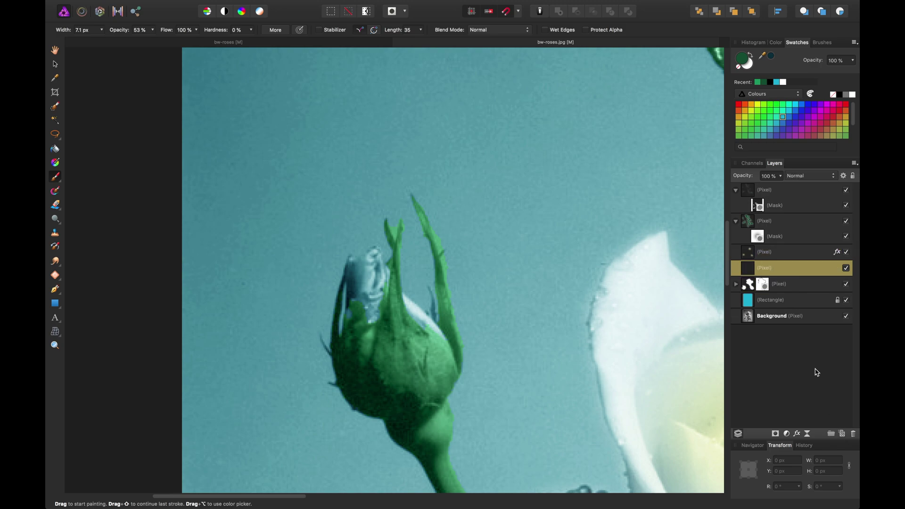
pyautogui.press('v')
pyautogui.press('super+z')
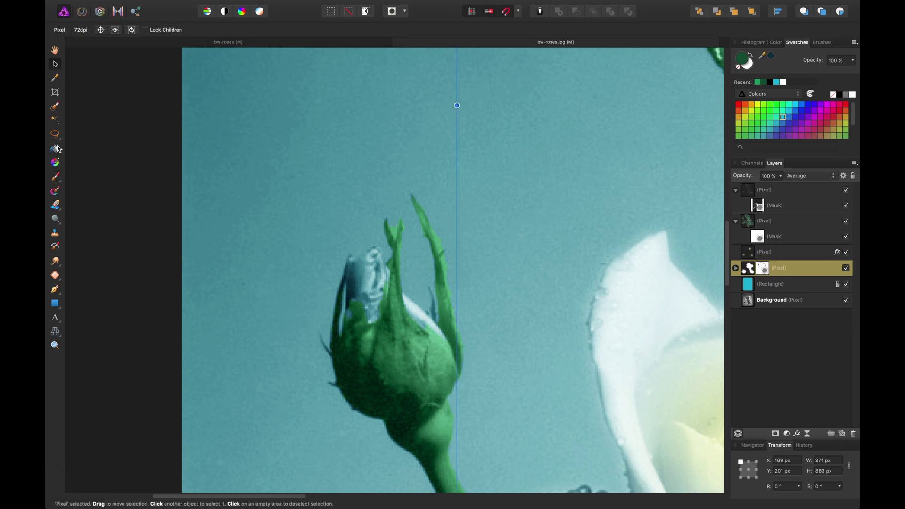
pyautogui.click(56, 179)
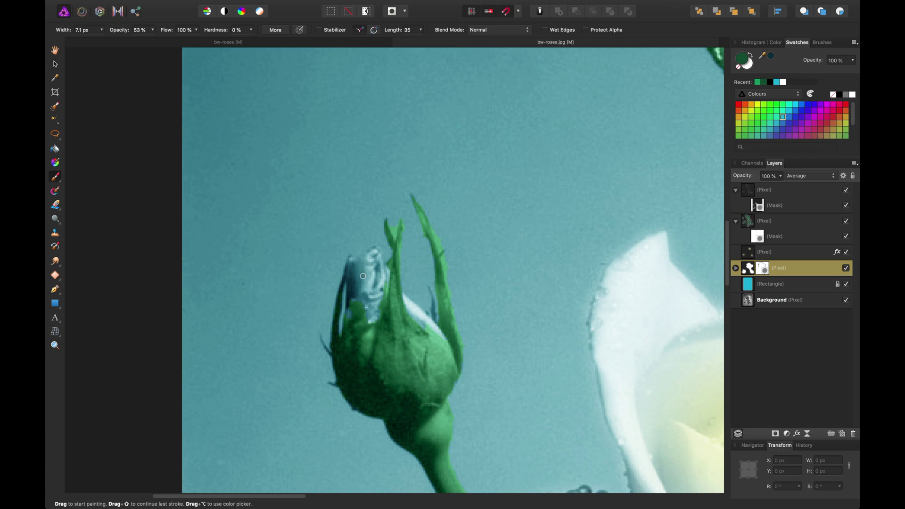
pyautogui.press(']')
pyautogui.press(']')
pyautogui.press(']')
pyautogui.press(']')
pyautogui.press(']')
pyautogui.press(']')
# - Add a new empty layer above the top group and paint white over the bud's tip
pyautogui.click(777, 189)
pyautogui.click(844, 433)
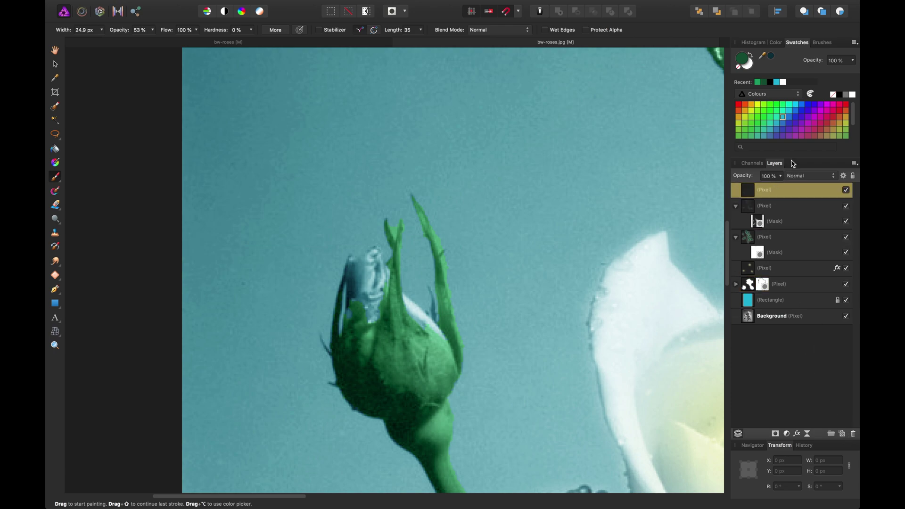
pyautogui.click(853, 94)
pyautogui.moveTo(340, 278)
pyautogui.mouseDown()
pyautogui.moveTo(353, 281)
pyautogui.moveTo(373, 259)
pyautogui.moveTo(348, 262)
pyautogui.moveTo(363, 280)
pyautogui.moveTo(379, 275)
pyautogui.moveTo(358, 311)
pyautogui.mouseUp()
pyautogui.press('[')
pyautogui.press('[')
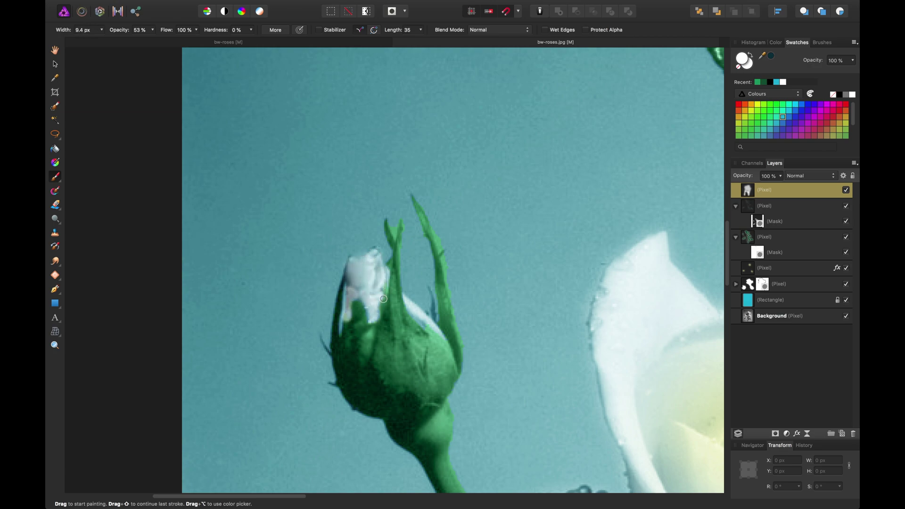
pyautogui.moveTo(397, 304)
pyautogui.mouseDown()
pyautogui.moveTo(375, 306)
pyautogui.moveTo(373, 264)
pyautogui.moveTo(358, 283)
pyautogui.moveTo(379, 290)
pyautogui.mouseUp()
pyautogui.press(']')
pyautogui.press('v')
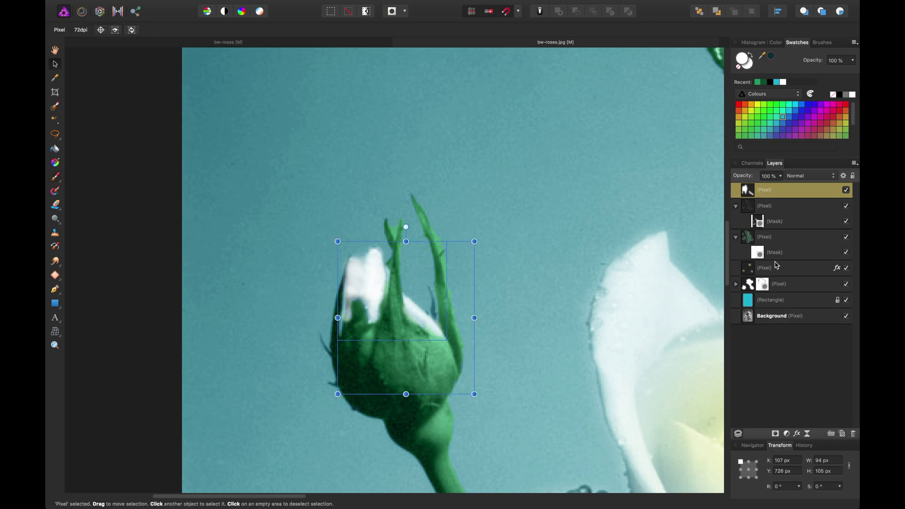
# - Blend the white bud layer in Average mode, then duplicate it and set the copy to 40% opacity
pyautogui.click(808, 172)
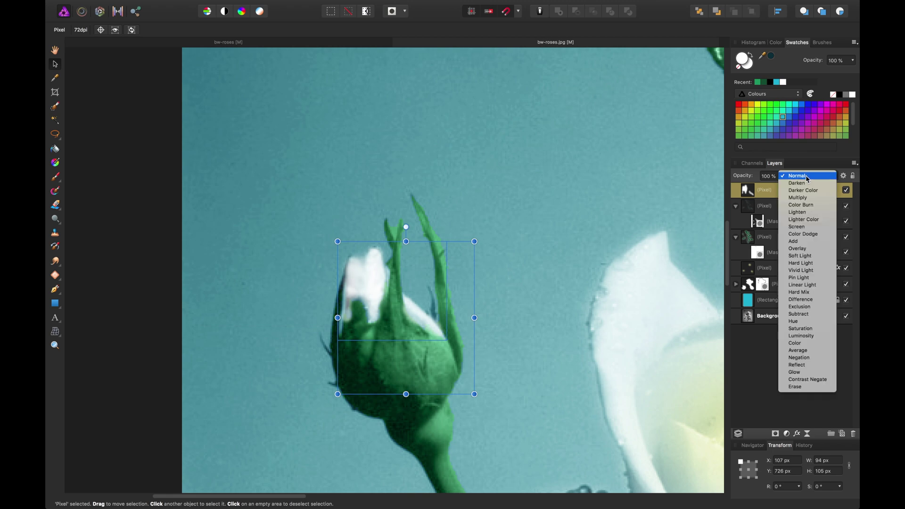
pyautogui.click(801, 352)
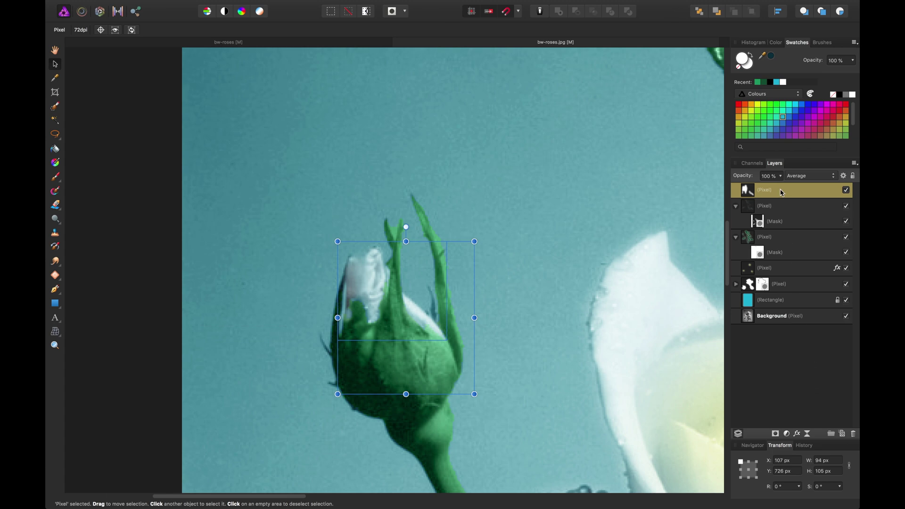
pyautogui.press('super+j')
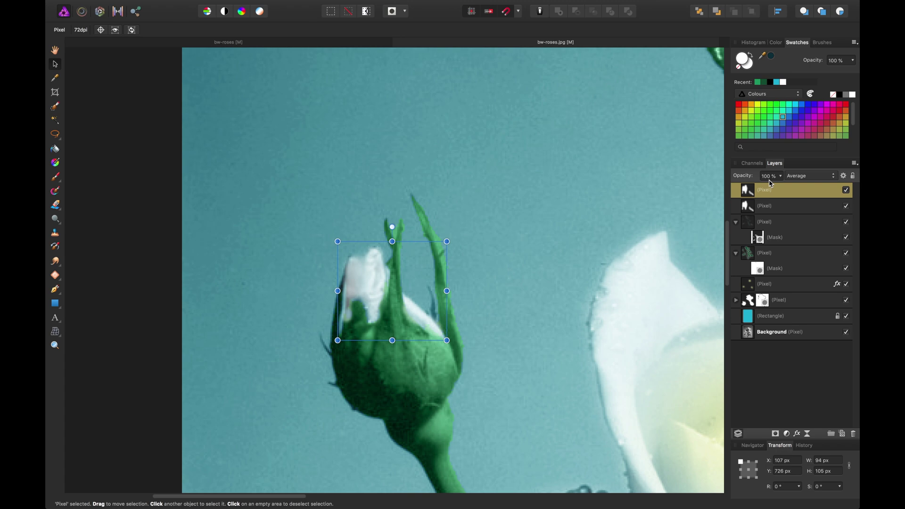
pyautogui.click(770, 179)
pyautogui.write('40')
pyautogui.press('Return')
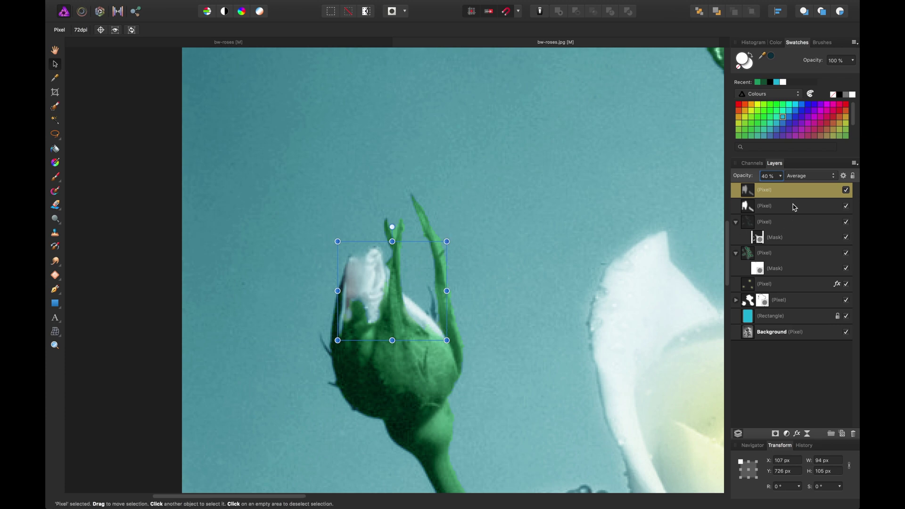
# - Add an empty top layer and choose pale yellow F4FFA1 on the HSL Color Wheel
pyautogui.click(844, 432)
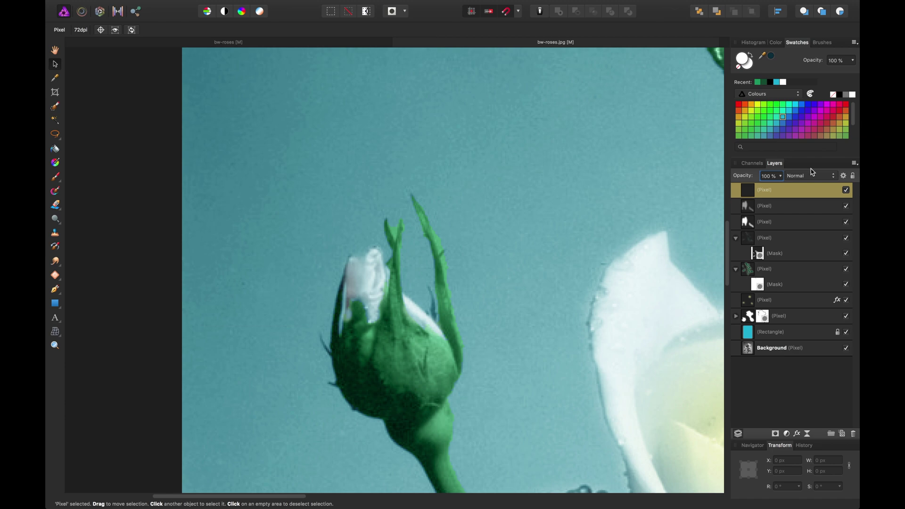
pyautogui.doubleClick(742, 61)
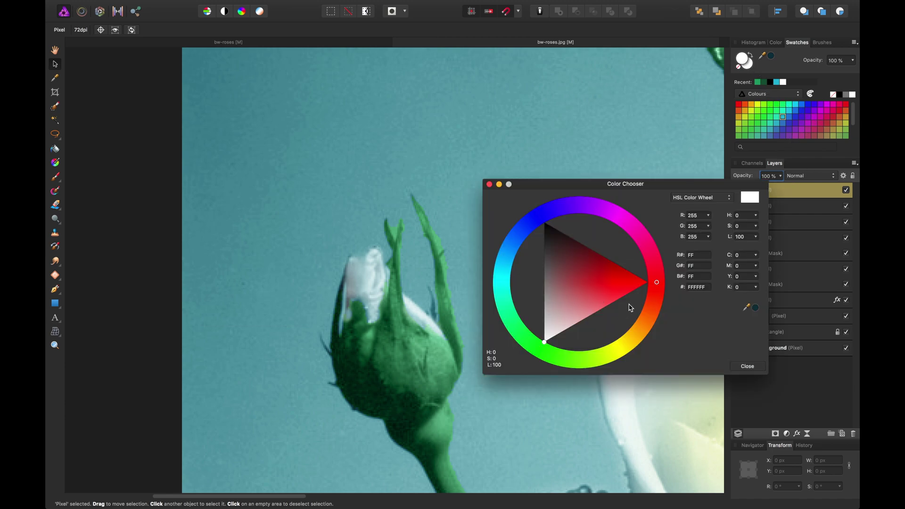
pyautogui.moveTo(652, 321); pyautogui.dragTo(620, 347)
pyautogui.moveTo(597, 316)
pyautogui.mouseDown()
pyautogui.moveTo(542, 277)
pyautogui.moveTo(553, 290)
pyautogui.moveTo(546, 304)
pyautogui.moveTo(576, 304)
pyautogui.moveTo(537, 308)
pyautogui.mouseUp()
pyautogui.click(607, 348)
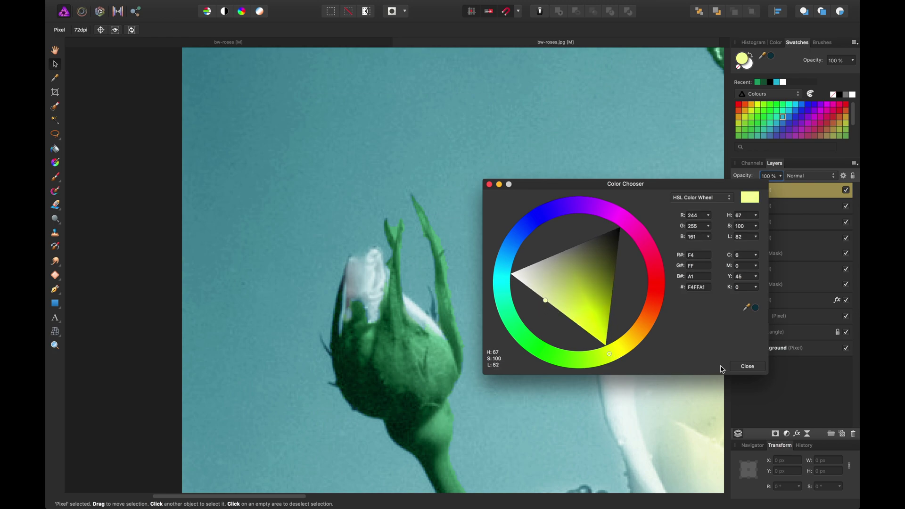
pyautogui.click(747, 366)
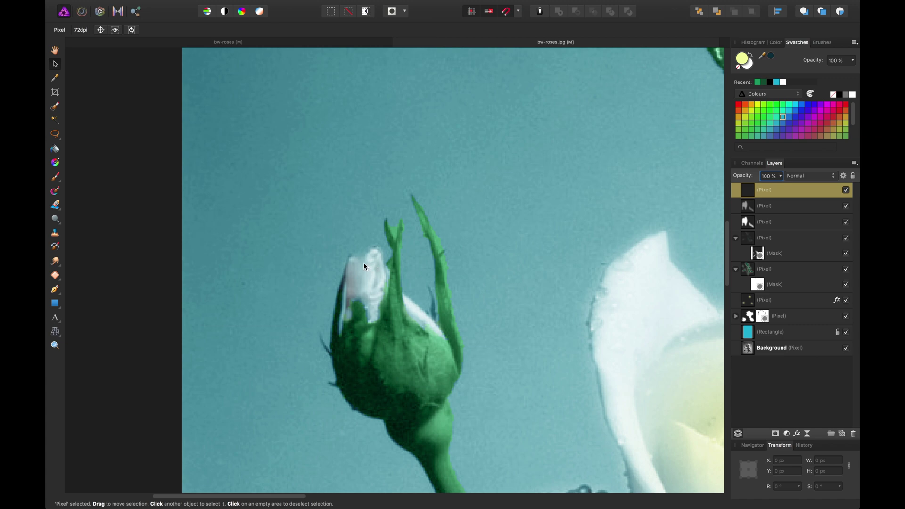
# - Paint yellow with a 38 px brush inside a selection of the bud's white petals, then deselect
pyautogui.press('b')
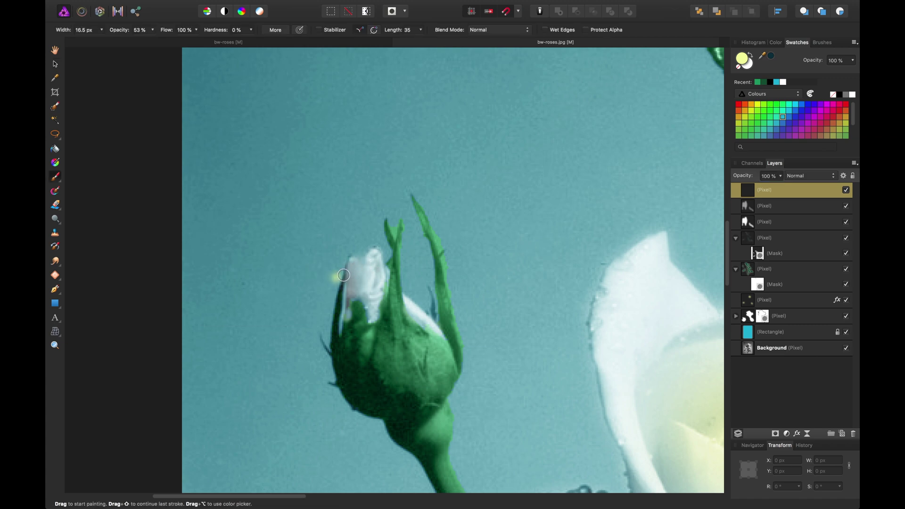
pyautogui.press(']')
pyautogui.press(']')
pyautogui.press(']')
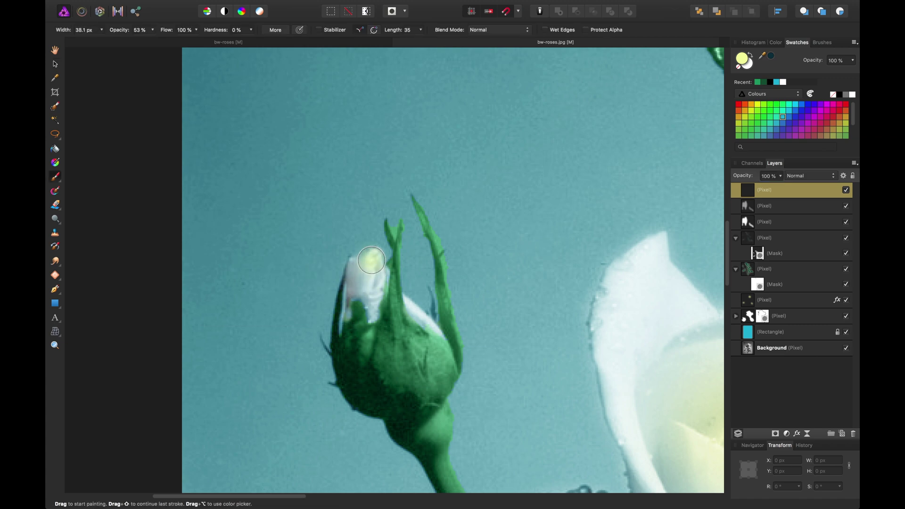
pyautogui.keyDown('super'); pyautogui.click(749, 207); pyautogui.keyUp('super')
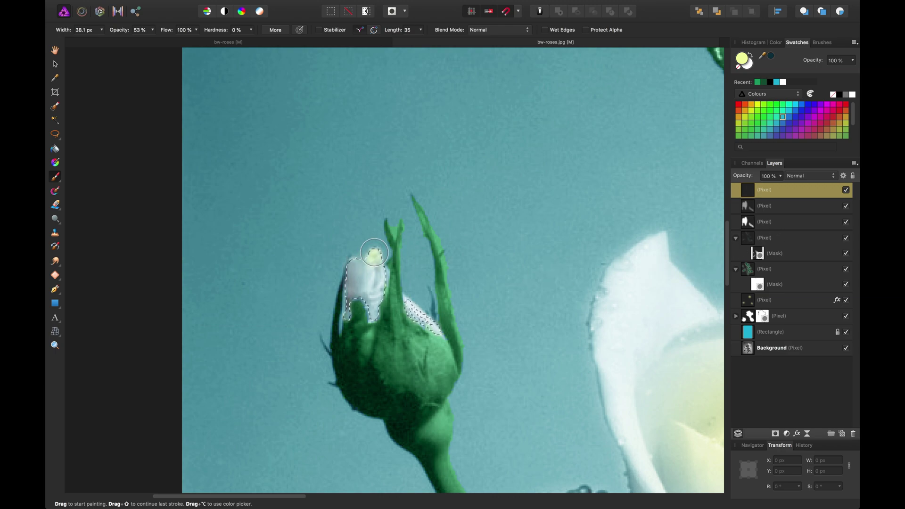
pyautogui.moveTo(375, 250)
pyautogui.mouseDown()
pyautogui.moveTo(376, 259)
pyautogui.moveTo(344, 262)
pyautogui.mouseUp()
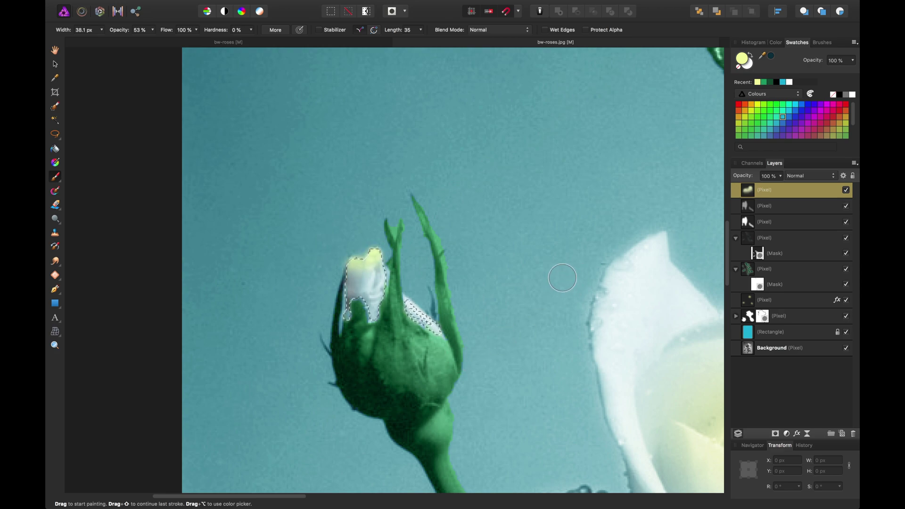
pyautogui.press('super+d')
# - Set the yellow layer to Color blend mode at 30% opacity
pyautogui.click(796, 176)
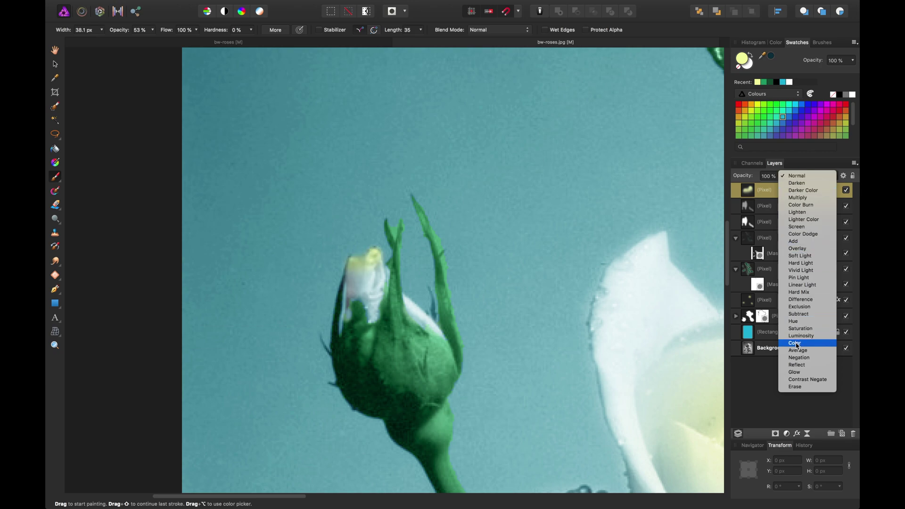
pyautogui.click(797, 345)
pyautogui.click(770, 176)
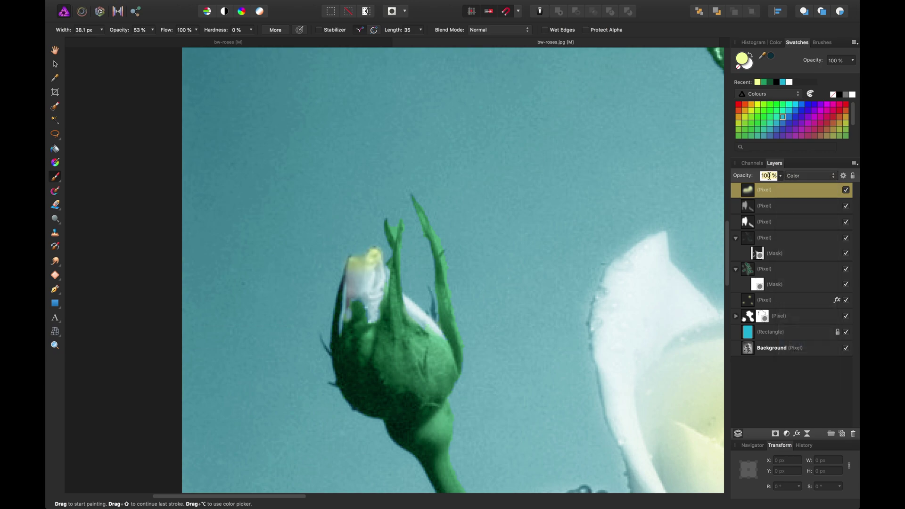
pyautogui.write('50')
pyautogui.press('Return')
pyautogui.click(769, 177)
pyautogui.write('30')
pyautogui.press('Return')
# - Zoom out to show all three roses and start saving as a new file
pyautogui.press('v')
pyautogui.click(366, 282)
pyautogui.press('super+minus')
pyautogui.press('super+minus')
pyautogui.press('super+minus')
pyautogui.press('super+minus')
pyautogui.press('super+minus')
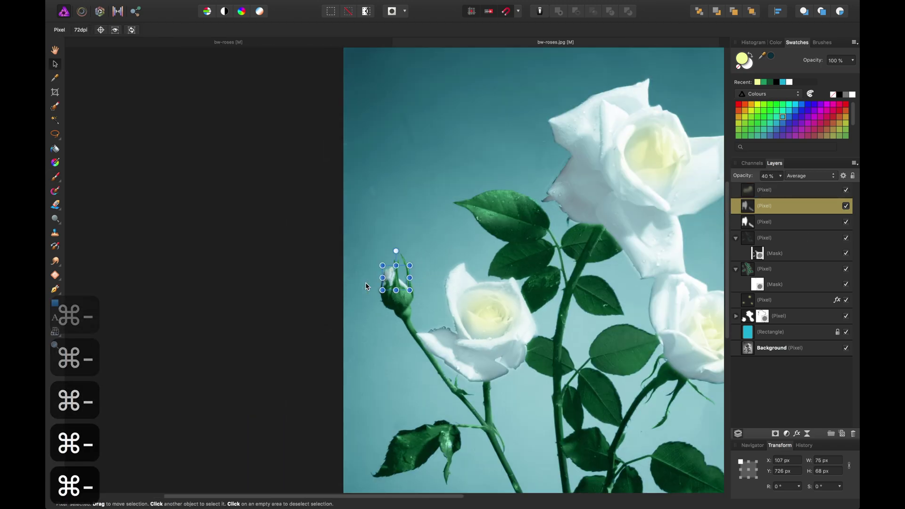
pyautogui.moveTo(430, 313); pyautogui.dragTo(397, 383)
pyautogui.press('super+s')
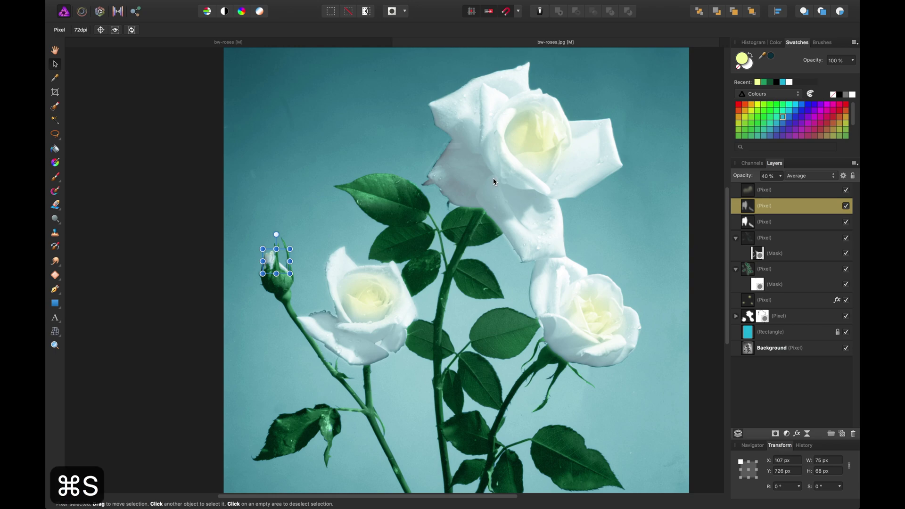
pyautogui.click(492, 169)
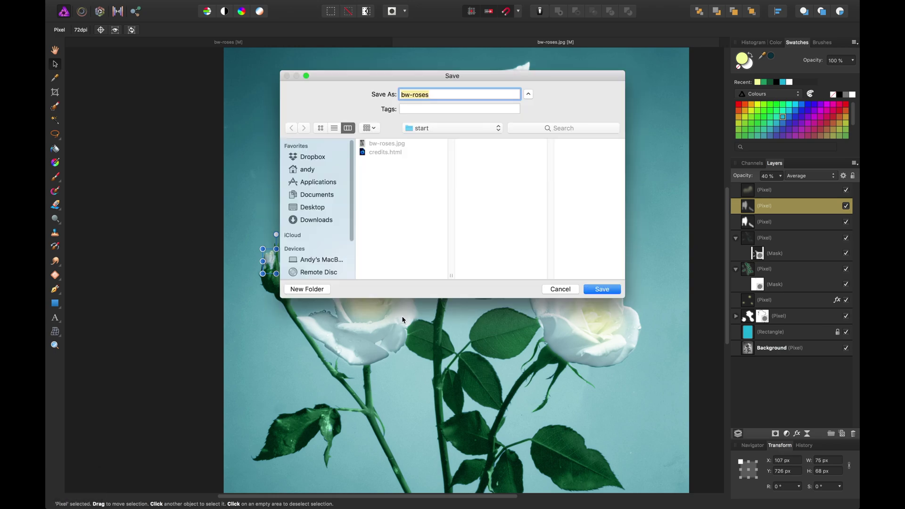
# - Save it in the Recolor Black and White Photos folder as bw-roses-end
pyautogui.click(421, 131)
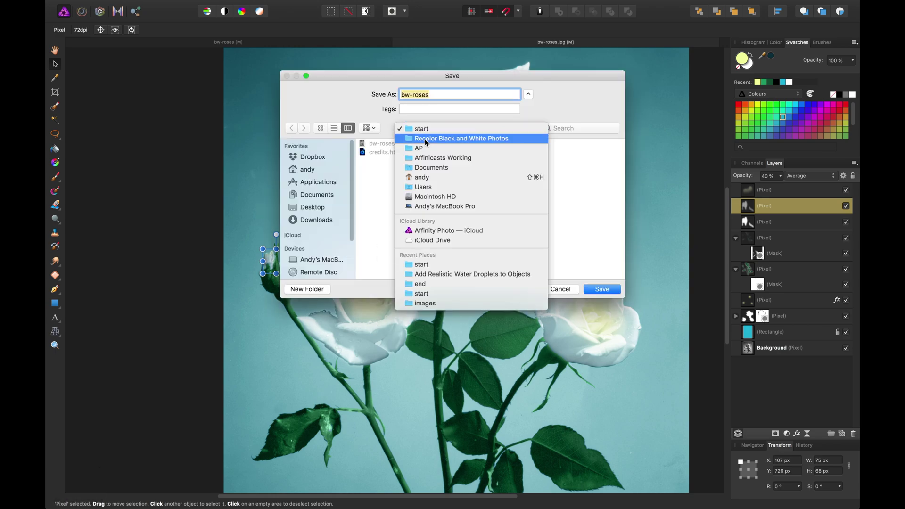
pyautogui.click(427, 139)
pyautogui.click(547, 143)
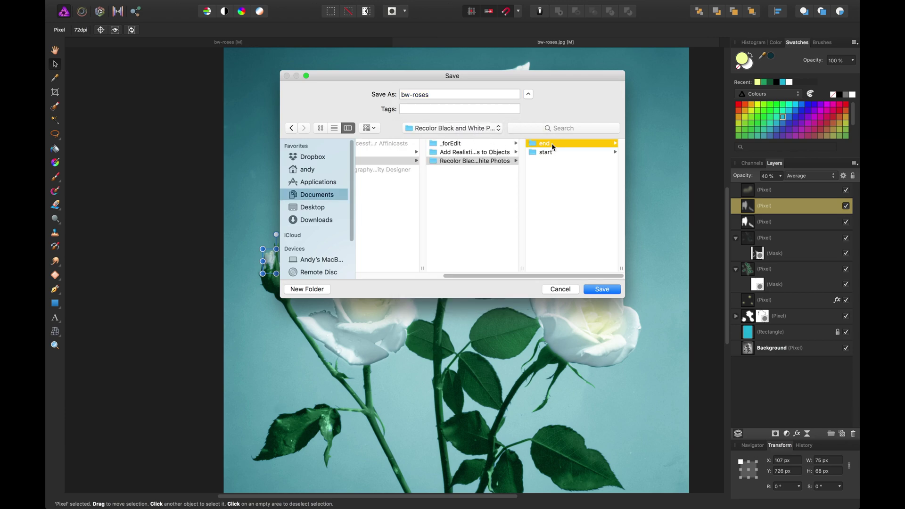
pyautogui.press('Left')
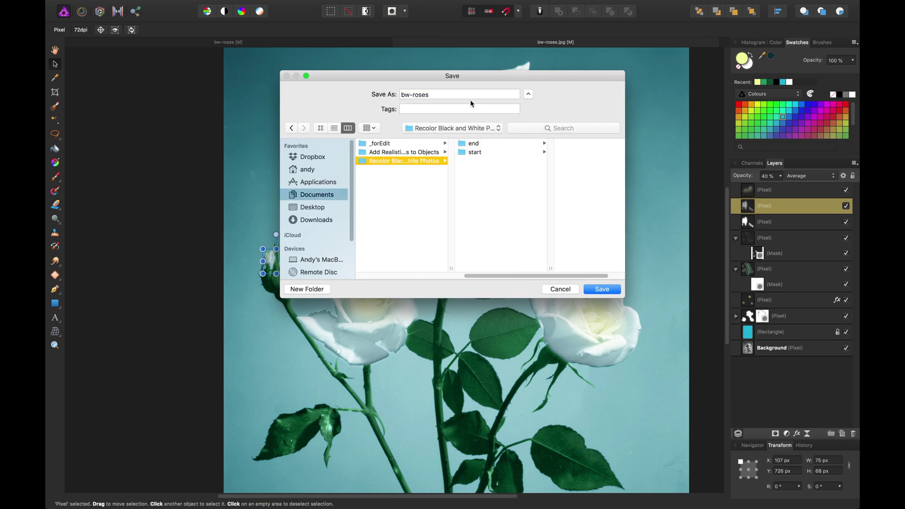
pyautogui.click(469, 97)
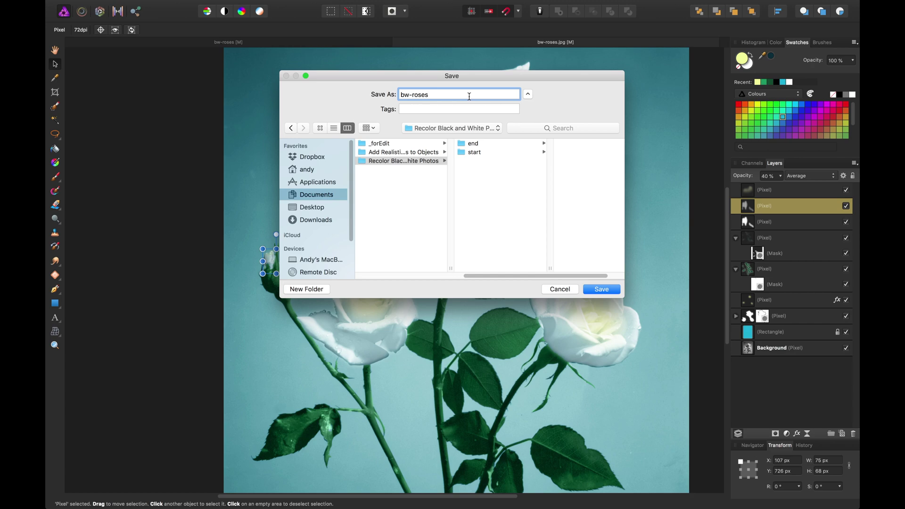
pyautogui.write('-end')
pyautogui.press('Return')
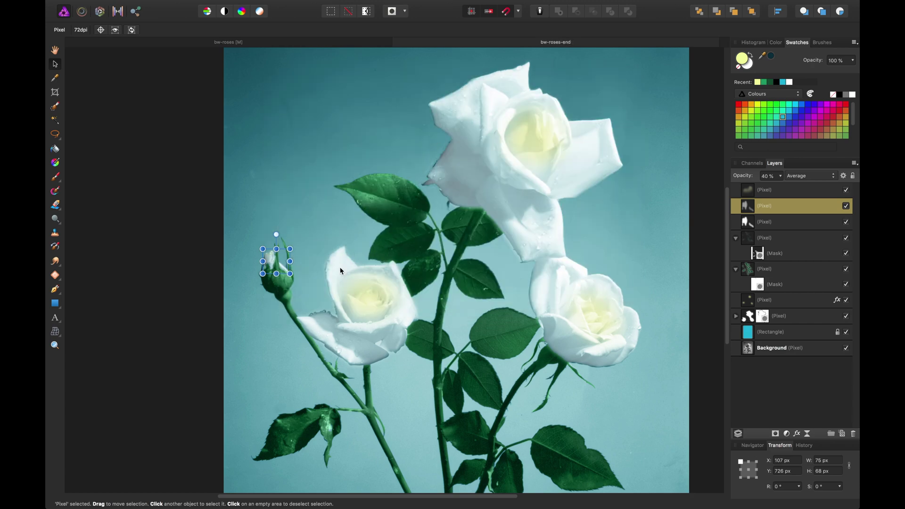
# - Zoom in on the rose's upper edge and select the roses group's mask
pyautogui.click(354, 314)
pyautogui.press('super+equal')
pyautogui.press('super+equal')
pyautogui.press('super+equal')
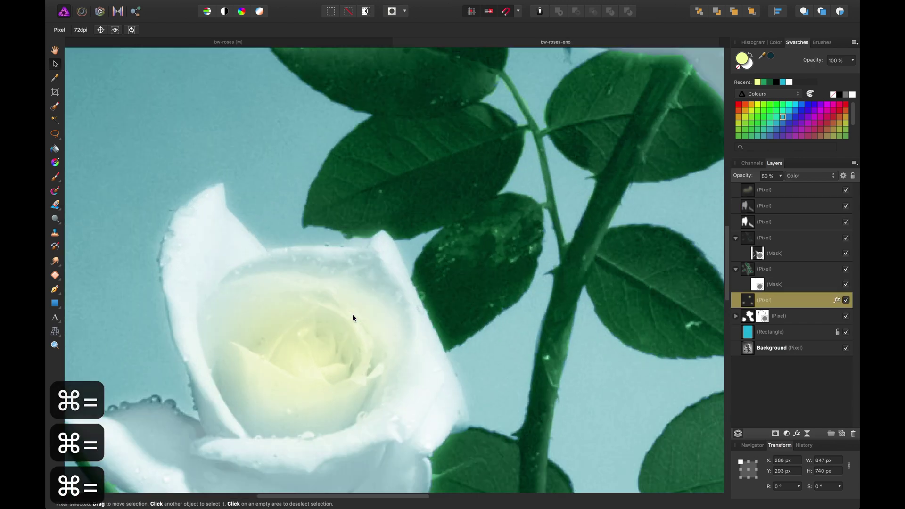
pyautogui.moveTo(333, 239); pyautogui.dragTo(379, 244)
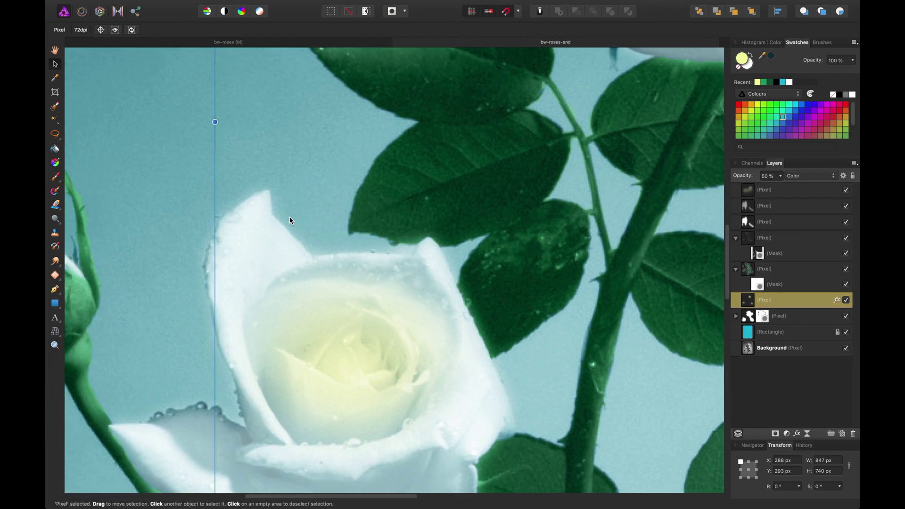
pyautogui.click(295, 257)
pyautogui.click(763, 319)
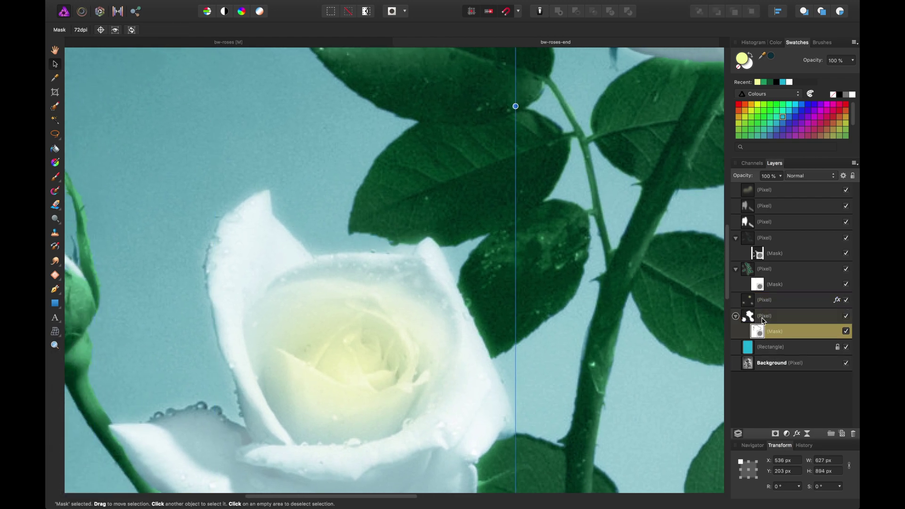
# - Paint black at 100% brush opacity on the mask over the leaf edge
pyautogui.press('b')
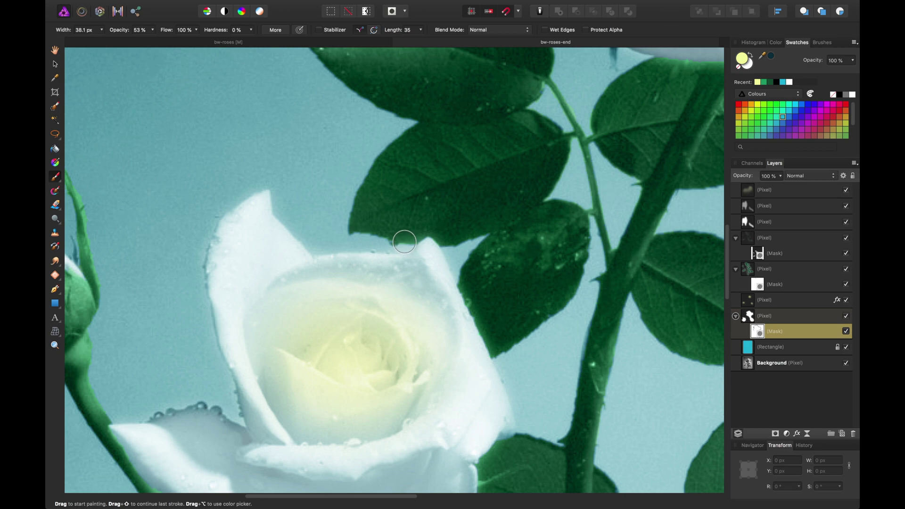
pyautogui.click(834, 96)
pyautogui.press('0')
pyautogui.moveTo(406, 232); pyautogui.dragTo(386, 245)
pyautogui.scroll(-8, 386, 245)
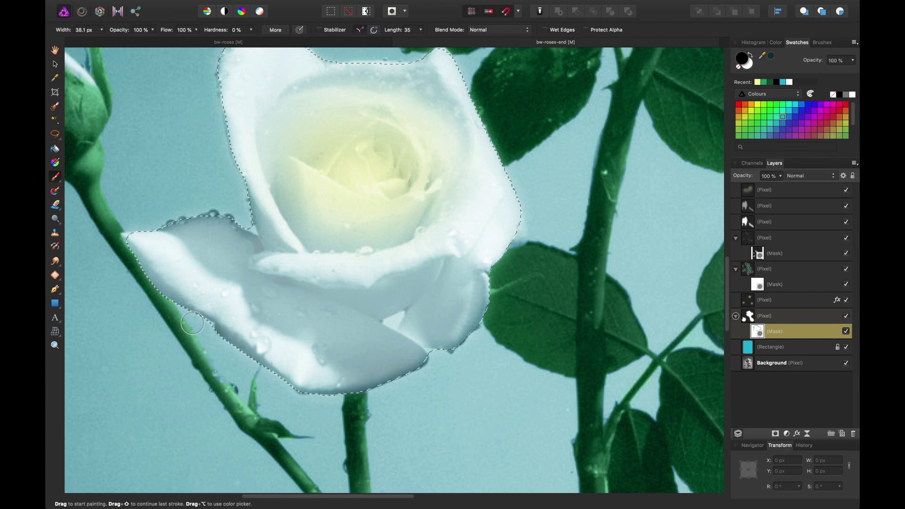
pyautogui.scroll(5, 253, 257)
# - Zoom out and load a selection around the white roses from the roses pixel layer
pyautogui.scroll(-1, 532, 263)
pyautogui.press('v')
pyautogui.press('super+minus')
pyautogui.press('super+minus')
pyautogui.press('super+minus')
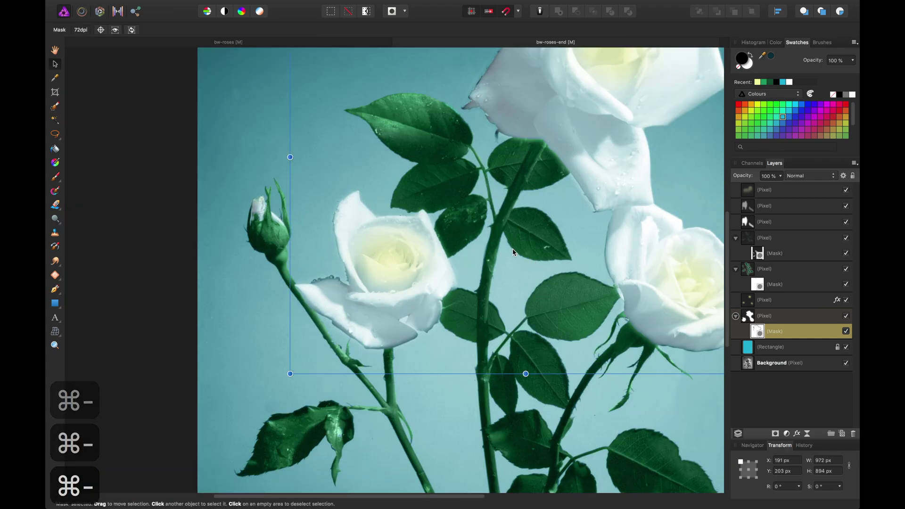
pyautogui.click(750, 317)
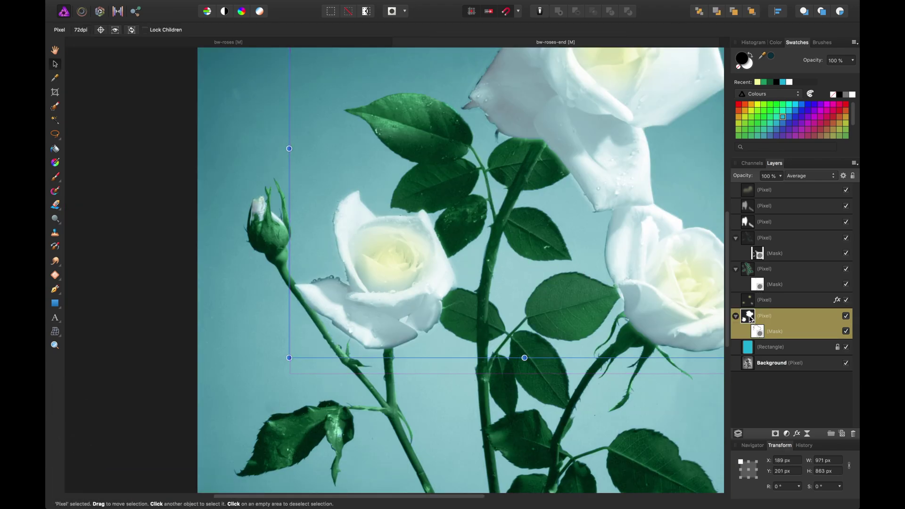
pyautogui.keyDown('super'); pyautogui.click(753, 318); pyautogui.keyUp('super')
# - Add a Curves adjustment for the roses, lifting the middle and reshaping the upper curve
pyautogui.click(806, 433)
pyautogui.press('Escape')
pyautogui.click(787, 435)
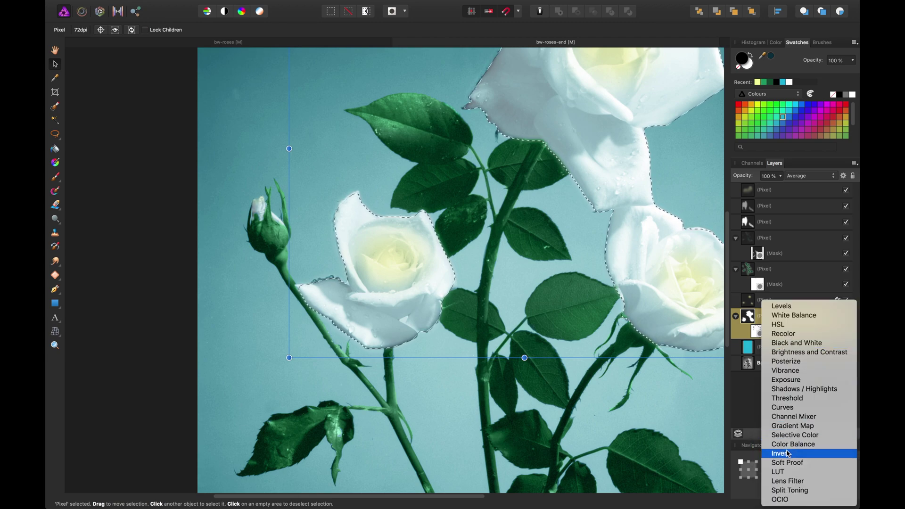
pyautogui.click(795, 407)
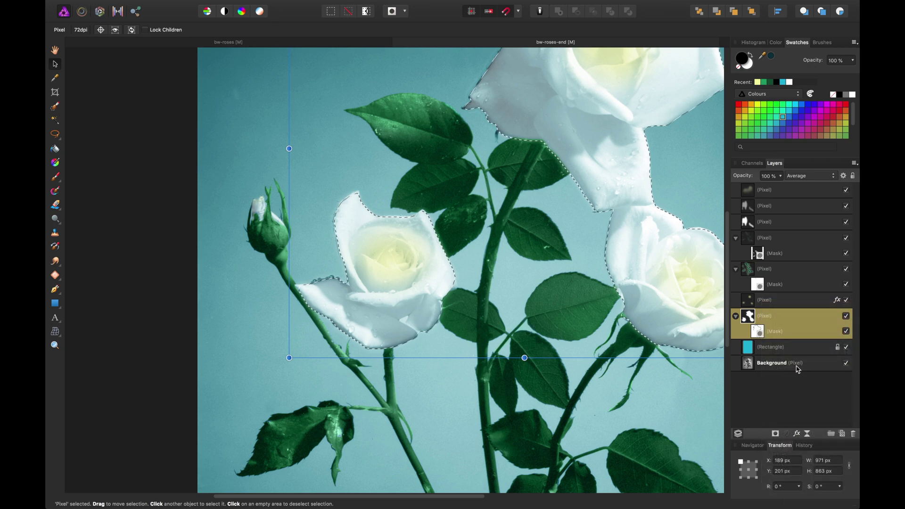
pyautogui.moveTo(749, 316); pyautogui.dragTo(763, 344)
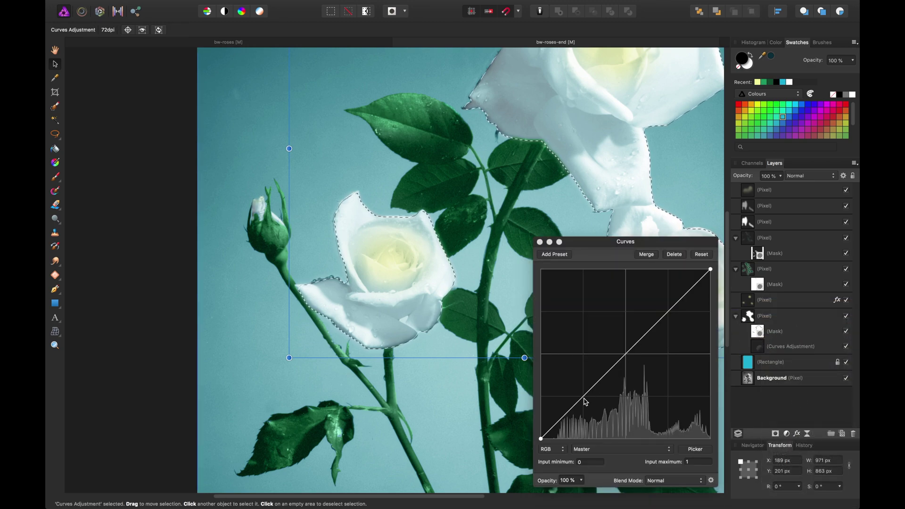
pyautogui.moveTo(582, 397); pyautogui.dragTo(582, 390)
pyautogui.moveTo(672, 304); pyautogui.dragTo(705, 274)
# - Move the Curves adjustment so it sits directly above the roses group
pyautogui.click(822, 349)
pyautogui.press('super+x')
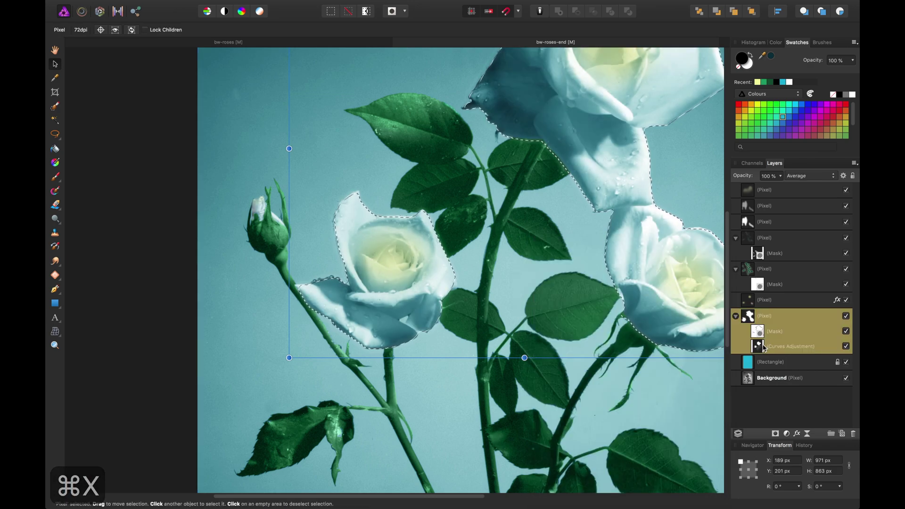
pyautogui.press('super+z')
pyautogui.press('super+z')
pyautogui.press('super+z')
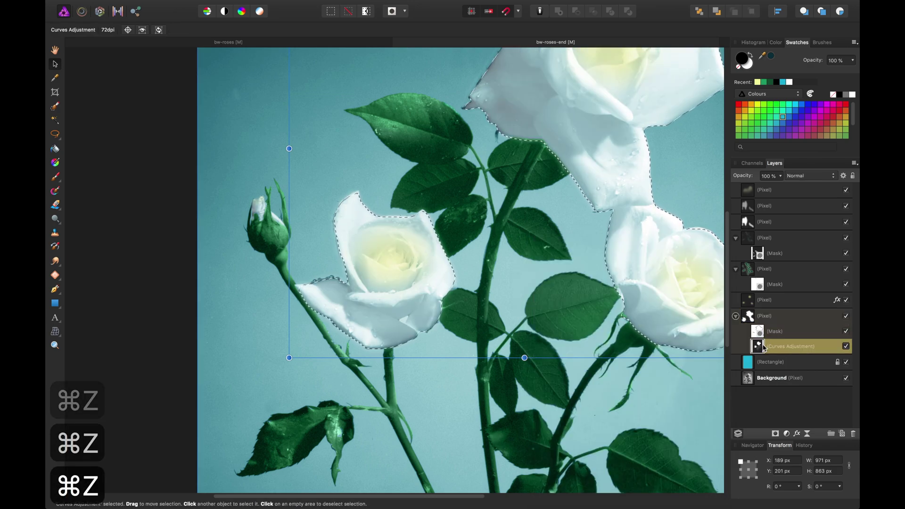
pyautogui.moveTo(765, 348); pyautogui.dragTo(766, 311)
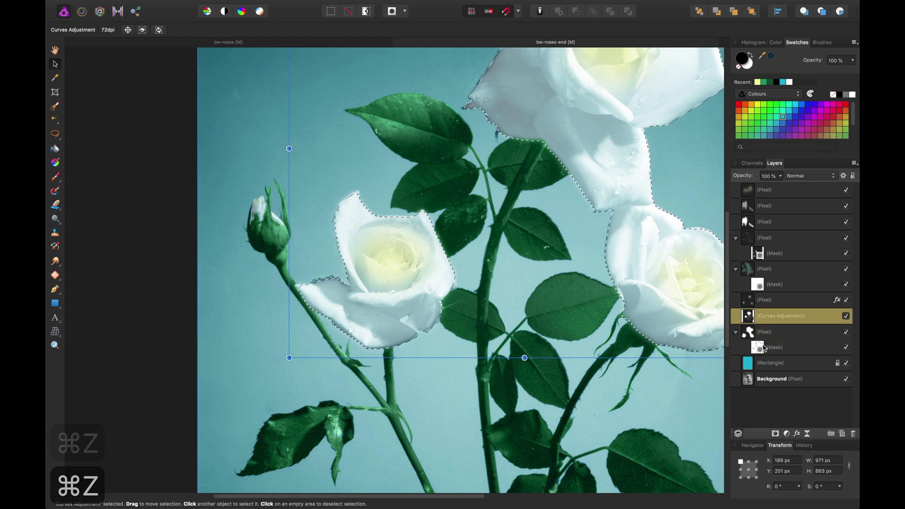
# - Add a Curves adjustment for the Background with deepened shadows and lifted highlights
pyautogui.click(766, 378)
pyautogui.click(787, 434)
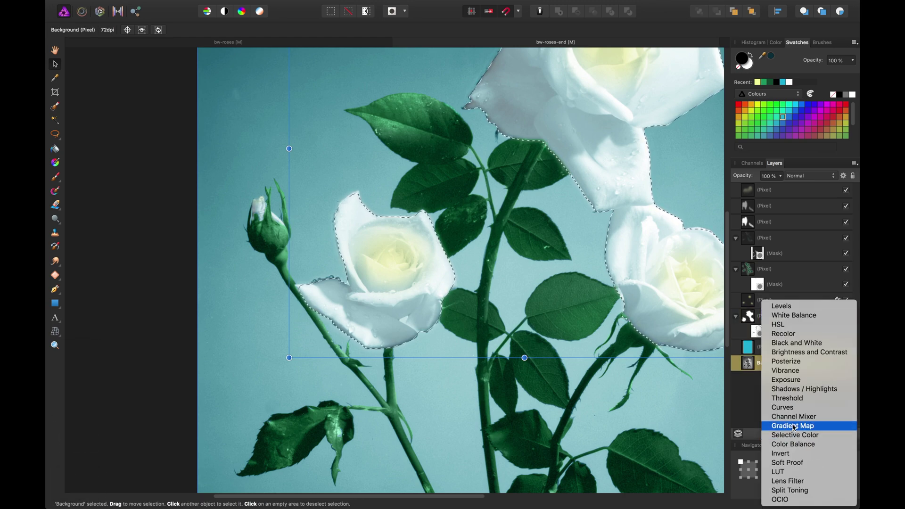
pyautogui.click(794, 408)
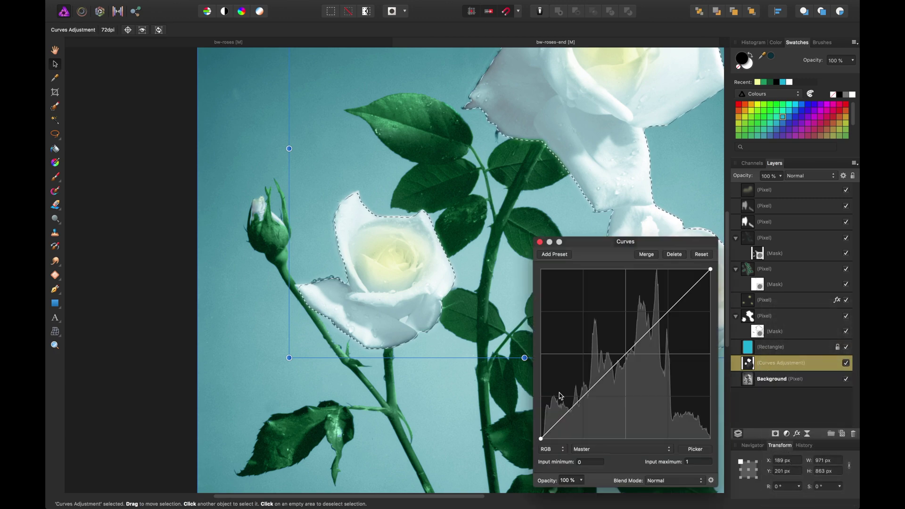
pyautogui.moveTo(585, 398); pyautogui.dragTo(587, 401)
pyautogui.moveTo(664, 315); pyautogui.dragTo(665, 302)
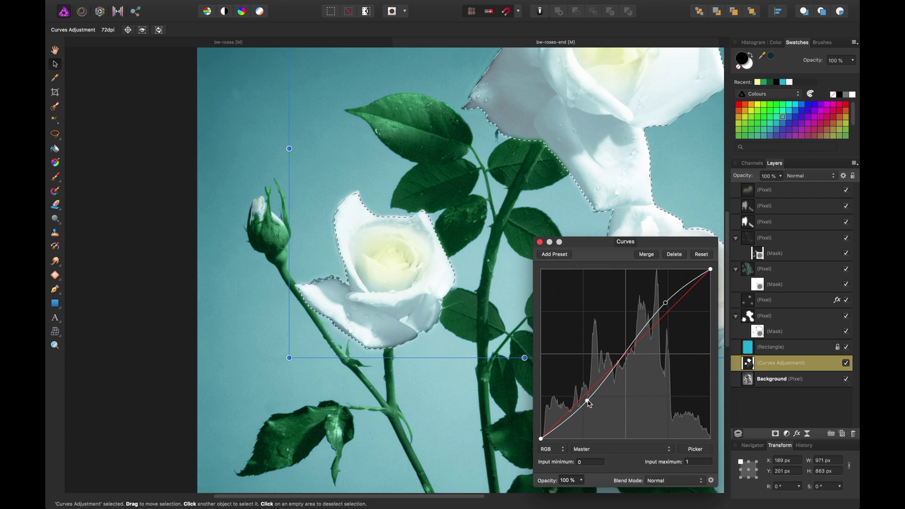
pyautogui.moveTo(588, 401); pyautogui.dragTo(586, 405)
pyautogui.click(540, 242)
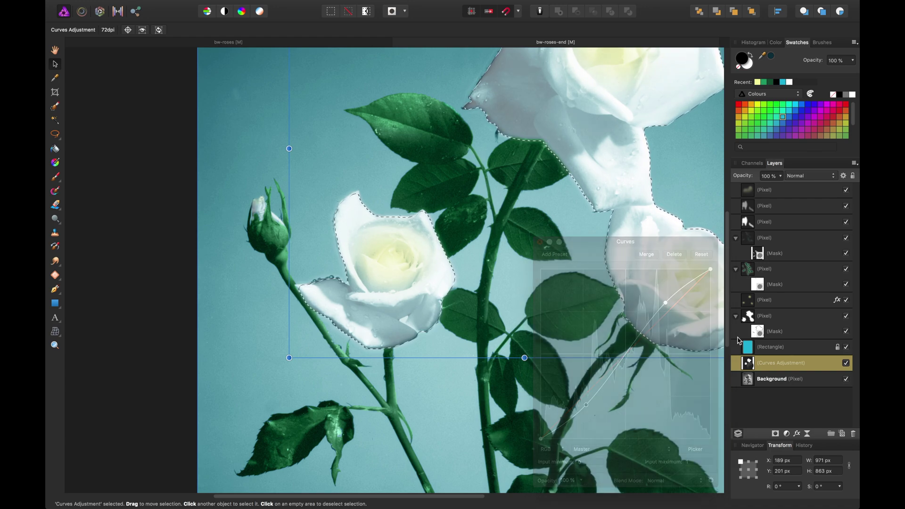
# - Nest the Curves under the Background layer, clear the rose selection, and rename it 'v'
pyautogui.moveTo(756, 367); pyautogui.dragTo(769, 392)
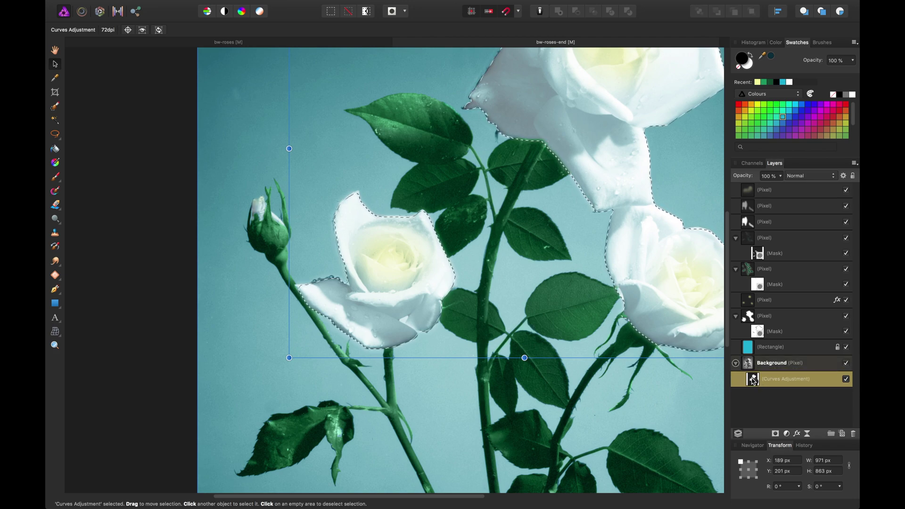
pyautogui.press('super+d')
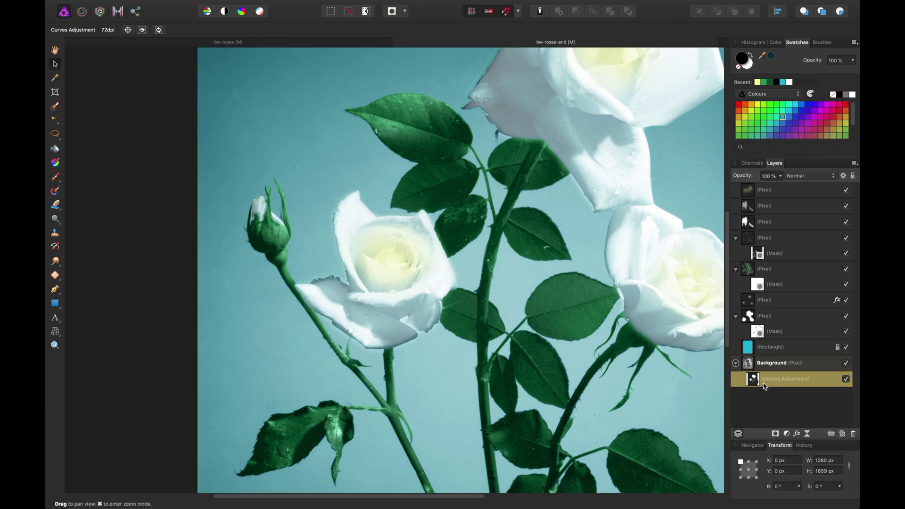
pyautogui.doubleClick(765, 383)
pyautogui.press('super+minus')
pyautogui.press('super+minus')
pyautogui.press('super+minus')
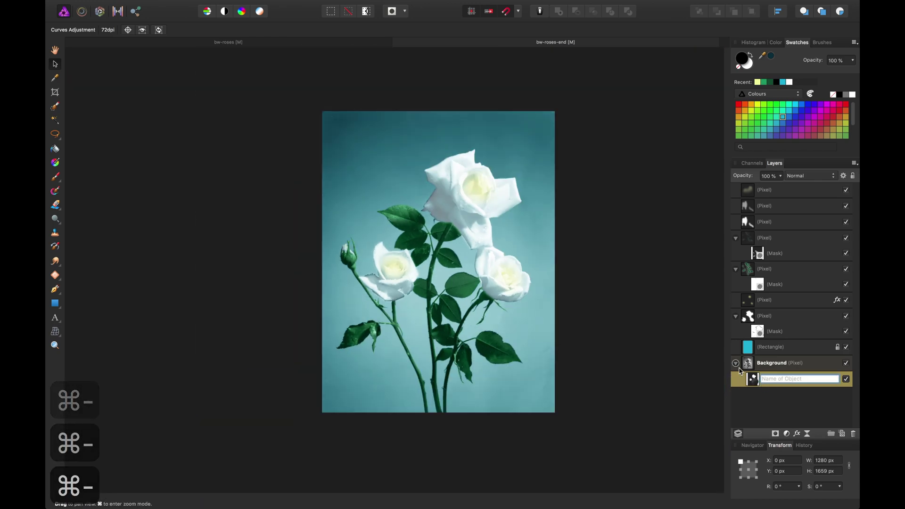
pyautogui.write('v')
pyautogui.press('Return')
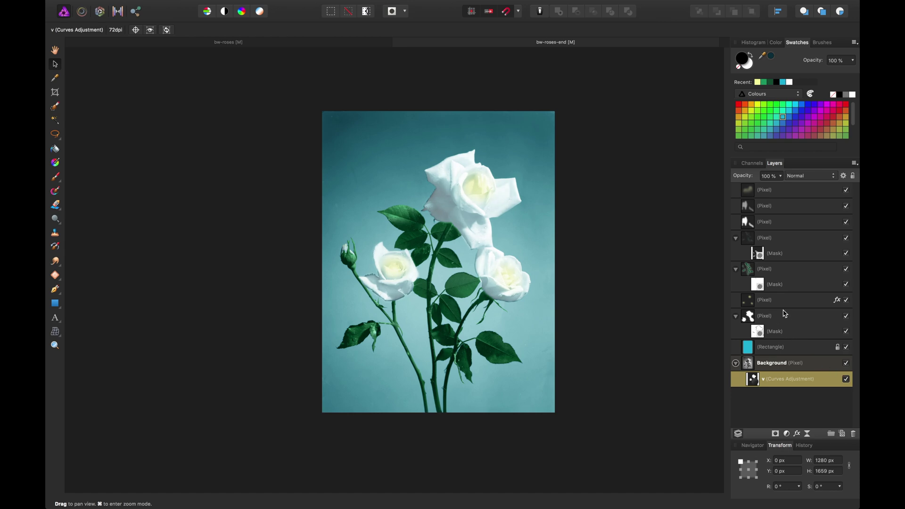
pyautogui.click(752, 274)
# - Add a second gently lifted Curves adjustment, nest it under Background, and deselect
pyautogui.press('h')
pyautogui.click(786, 370)
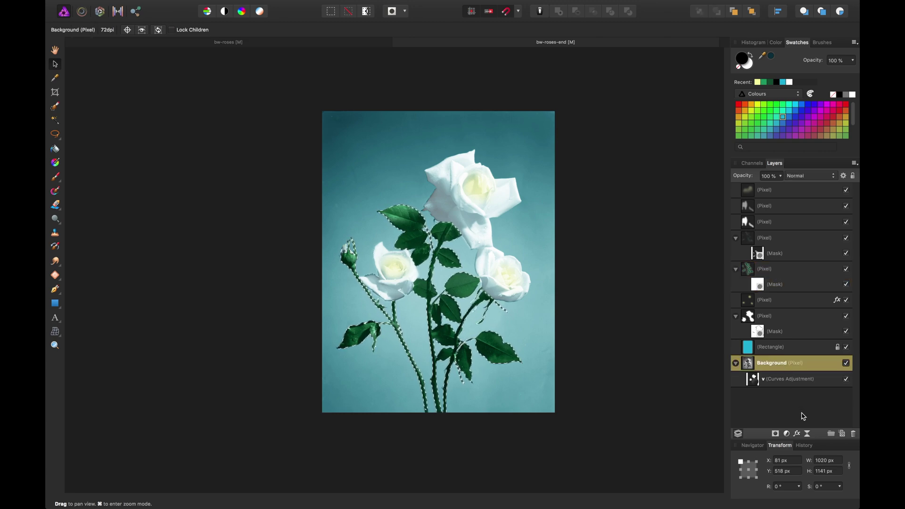
pyautogui.click(790, 436)
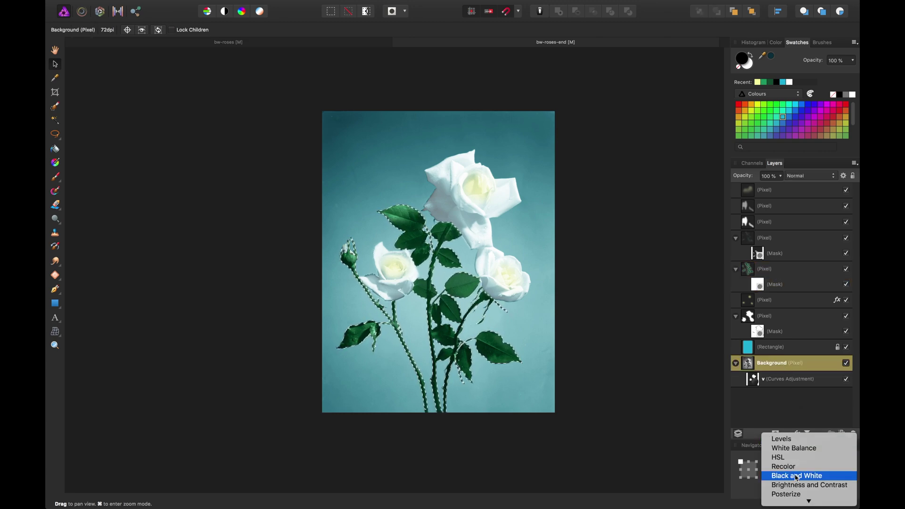
pyautogui.click(784, 408)
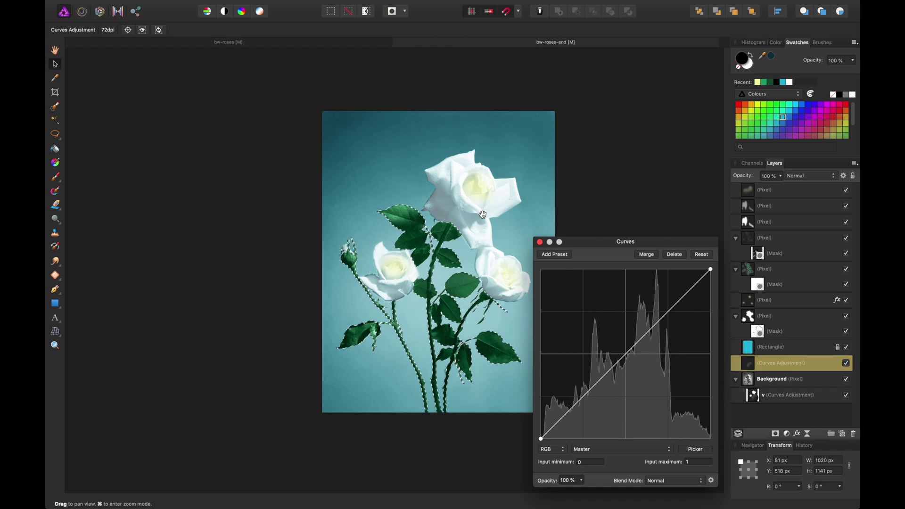
pyautogui.moveTo(585, 395); pyautogui.dragTo(587, 400)
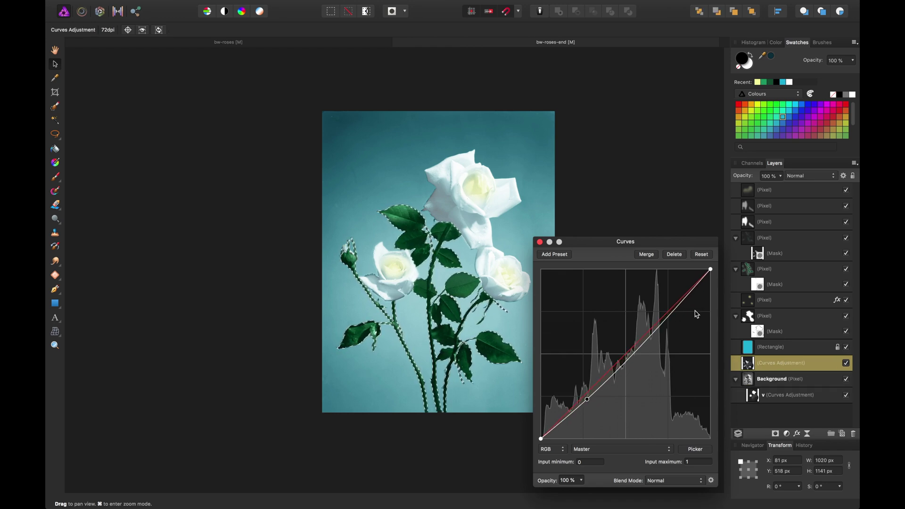
pyautogui.moveTo(671, 315); pyautogui.dragTo(668, 308)
pyautogui.click(540, 242)
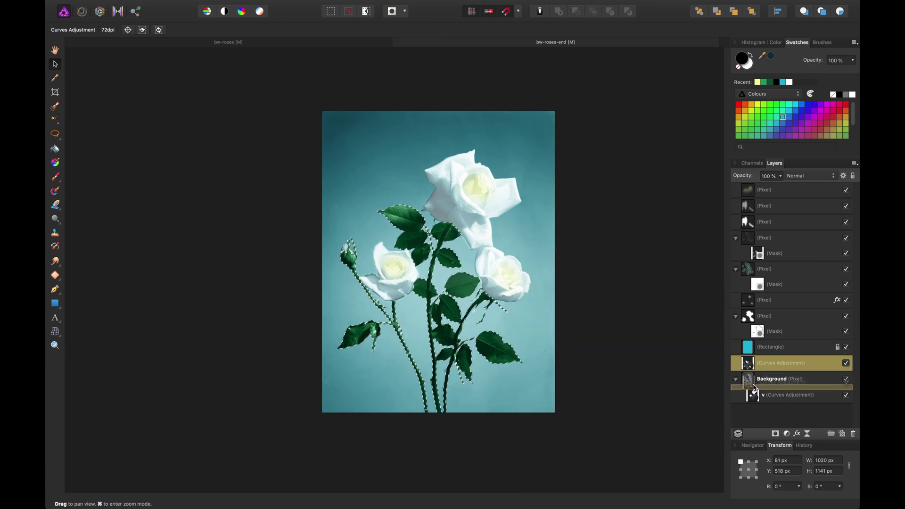
pyautogui.moveTo(762, 389); pyautogui.dragTo(762, 391)
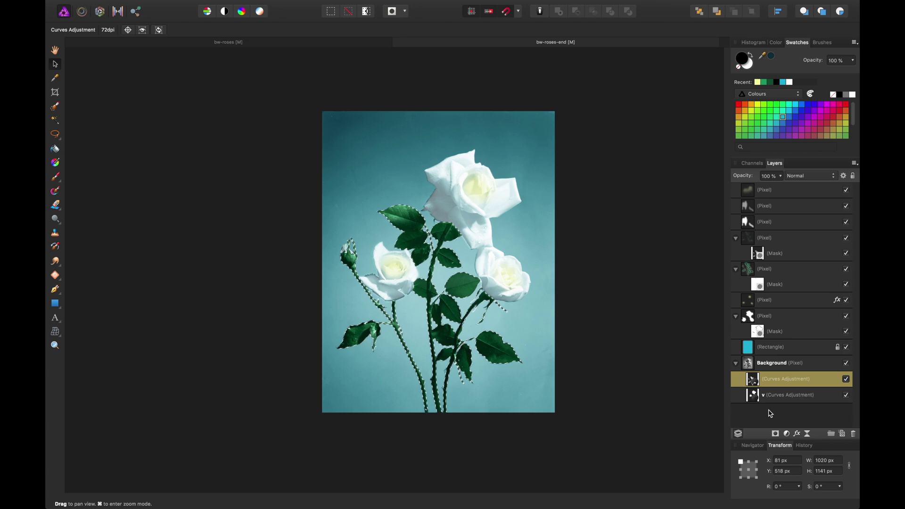
pyautogui.press('super+d')
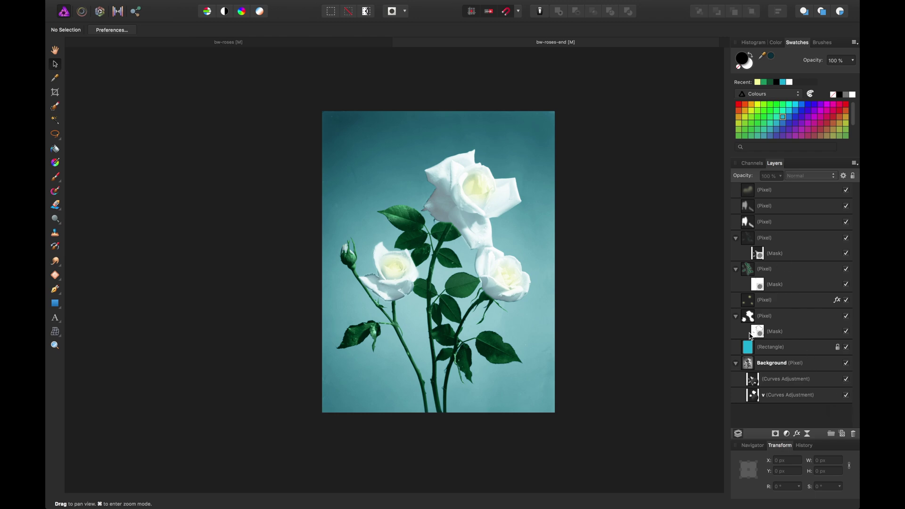
# - Collapse the expanded layers in the Layers panel and select the Background layer
pyautogui.click(737, 363)
pyautogui.click(737, 318)
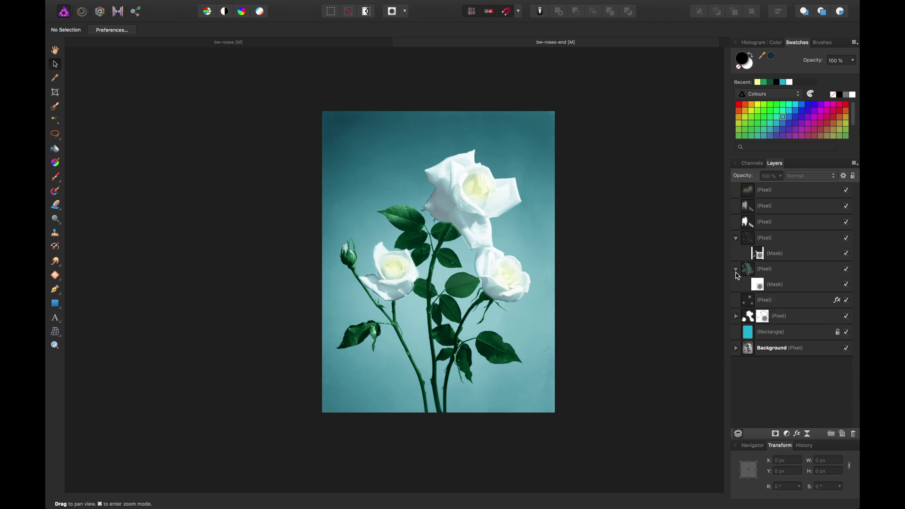
pyautogui.click(736, 270)
pyautogui.click(736, 238)
pyautogui.click(769, 195)
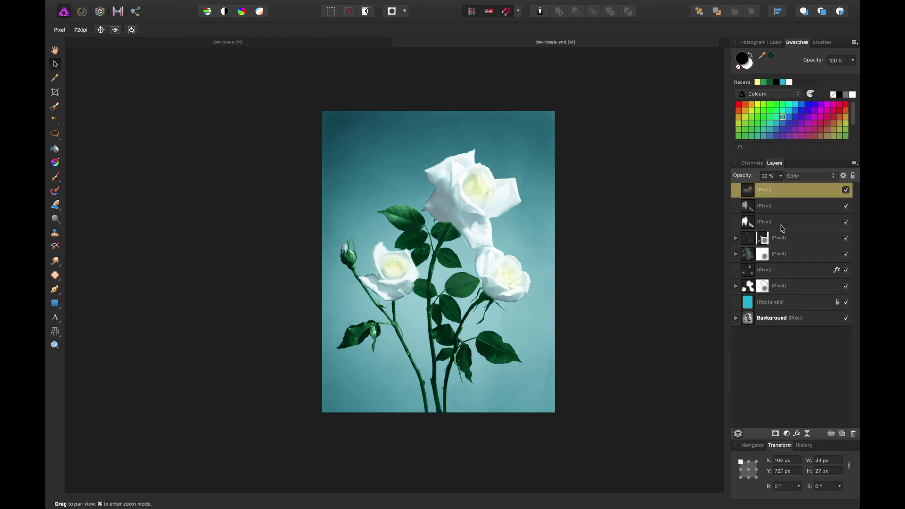
pyautogui.click(791, 342)
pyautogui.click(793, 319)
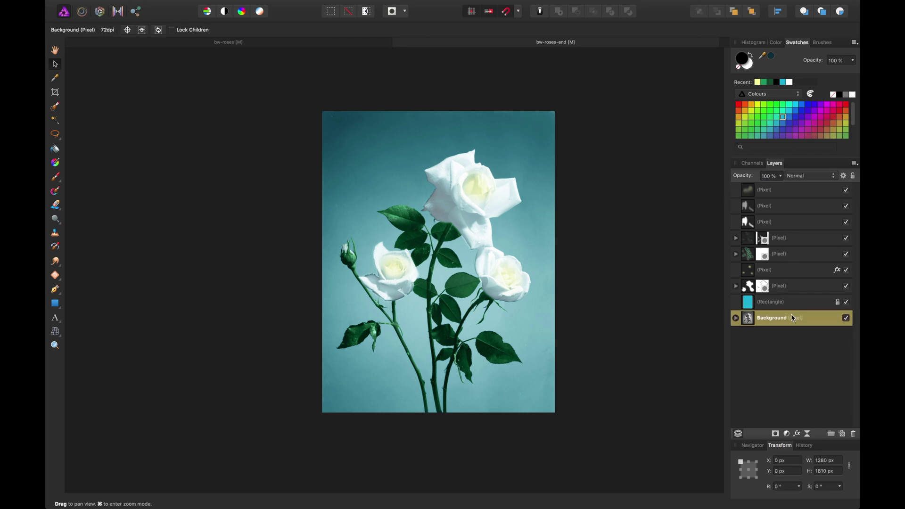
# - Apply a Vignette to the Background with exposure -1.986, hardness 32% and scale 172%
pyautogui.moveTo(209, 3)
pyautogui.click(262, 6)
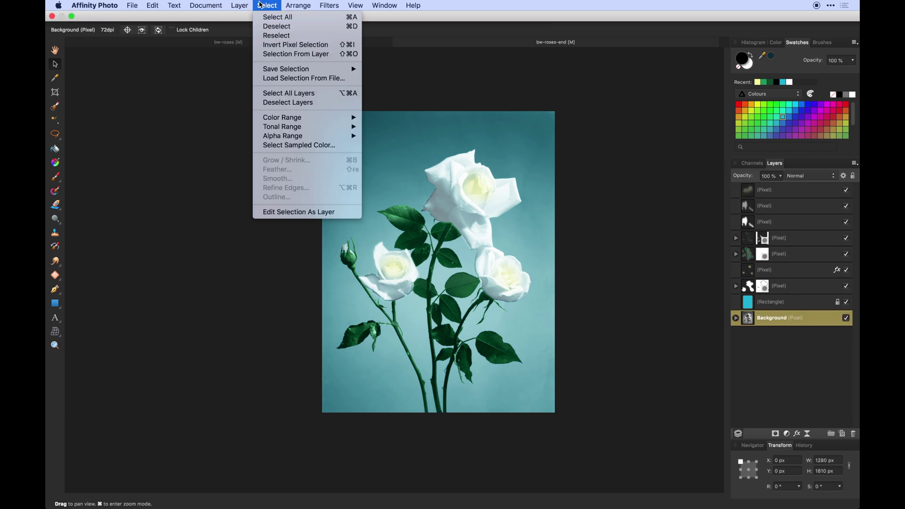
pyautogui.moveTo(359, 64)
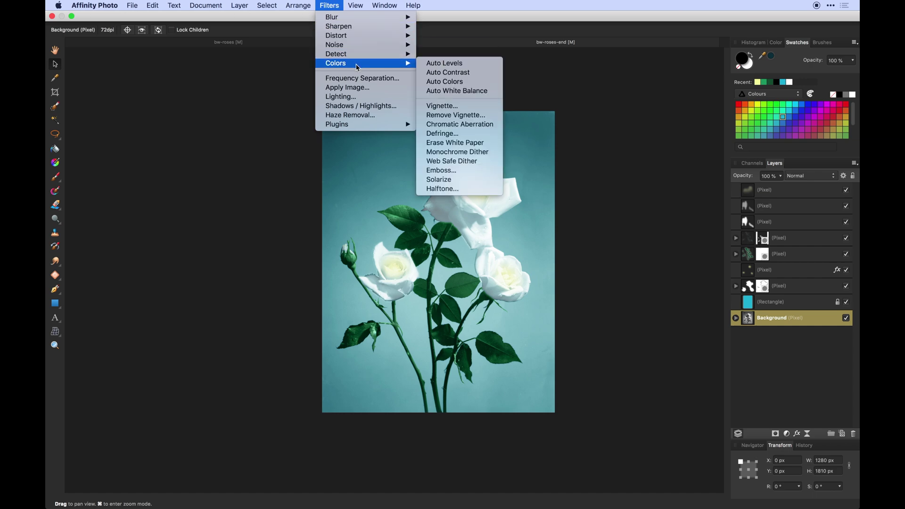
pyautogui.click(443, 107)
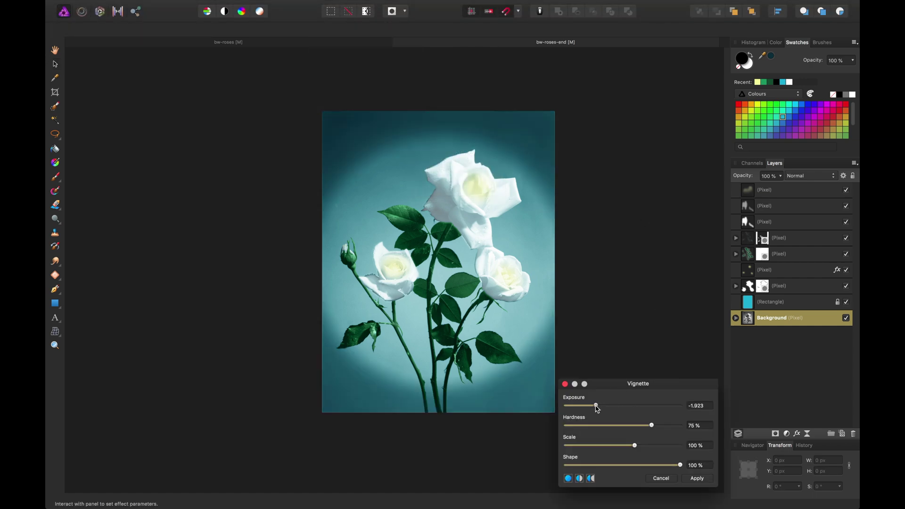
pyautogui.moveTo(596, 407); pyautogui.dragTo(591, 410)
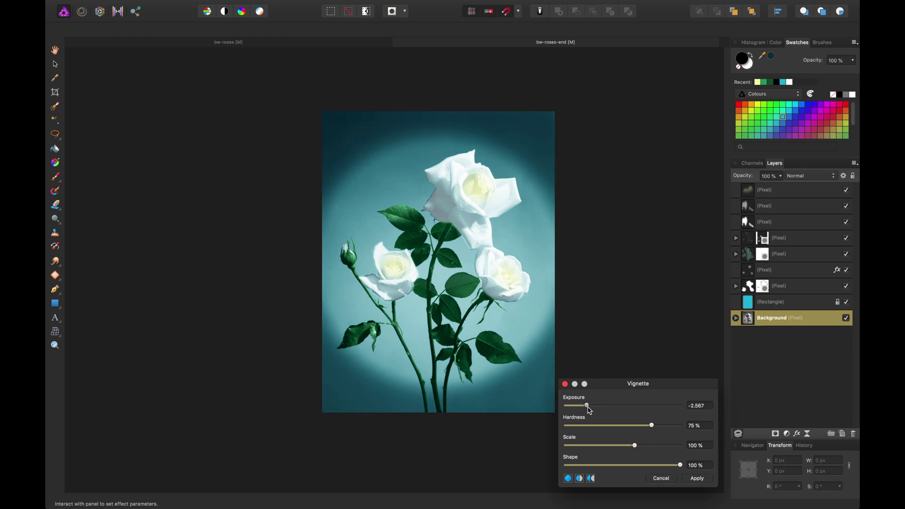
pyautogui.moveTo(591, 411); pyautogui.dragTo(653, 451)
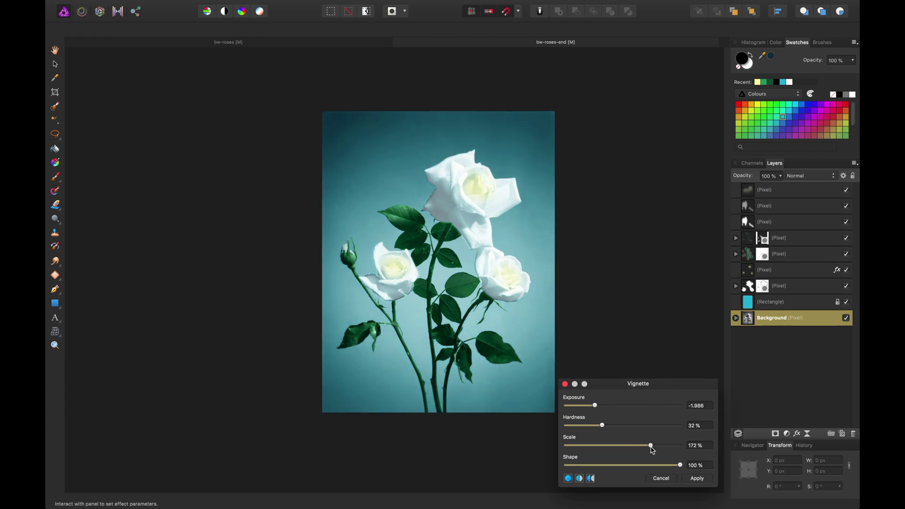
pyautogui.click(697, 479)
pyautogui.press('super+equal')
pyautogui.press('super+equal')
pyautogui.press('super+equal')
pyautogui.press('super+equal')
pyautogui.press('super+equal')
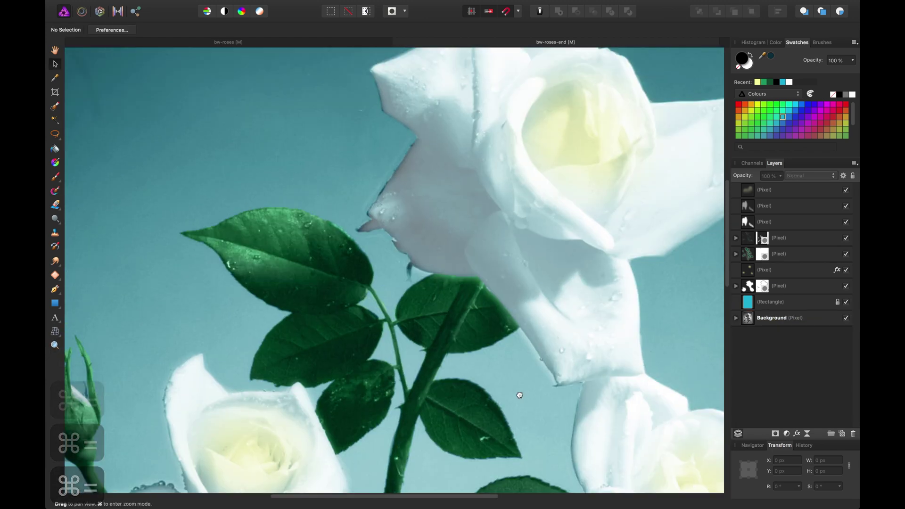
# - Zoom in on the top rose's petal edge and target the roses layer's mask
pyautogui.press('super+equal')
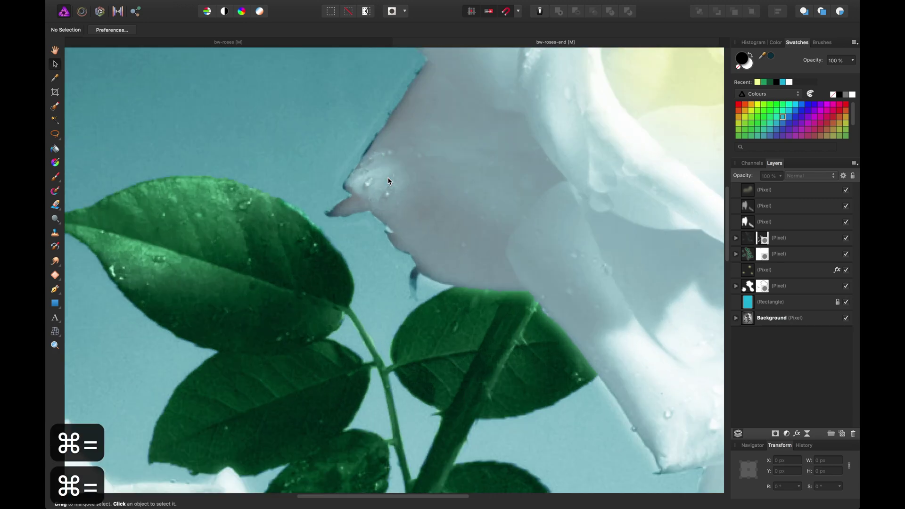
pyautogui.scroll(4, 388, 181)
pyautogui.moveTo(398, 149); pyautogui.dragTo(411, 188)
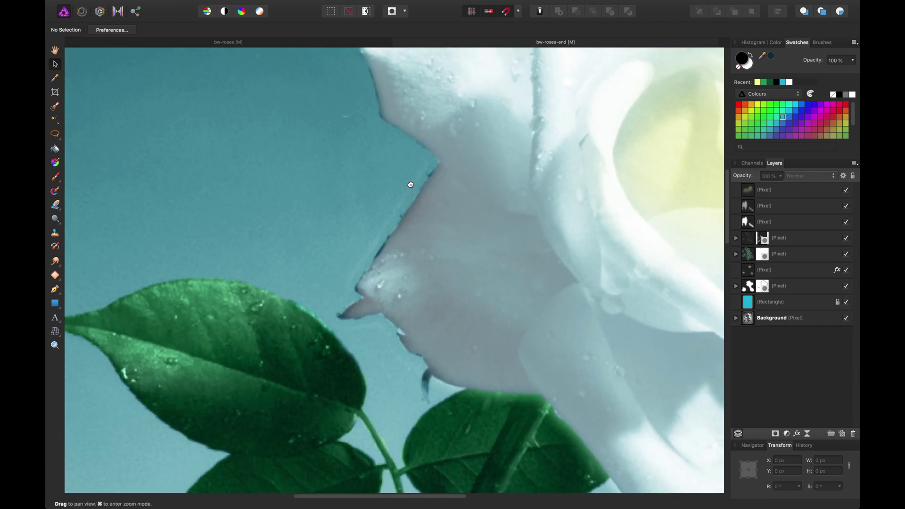
pyautogui.scroll(5, 411, 198)
pyautogui.scroll(-2, 413, 269)
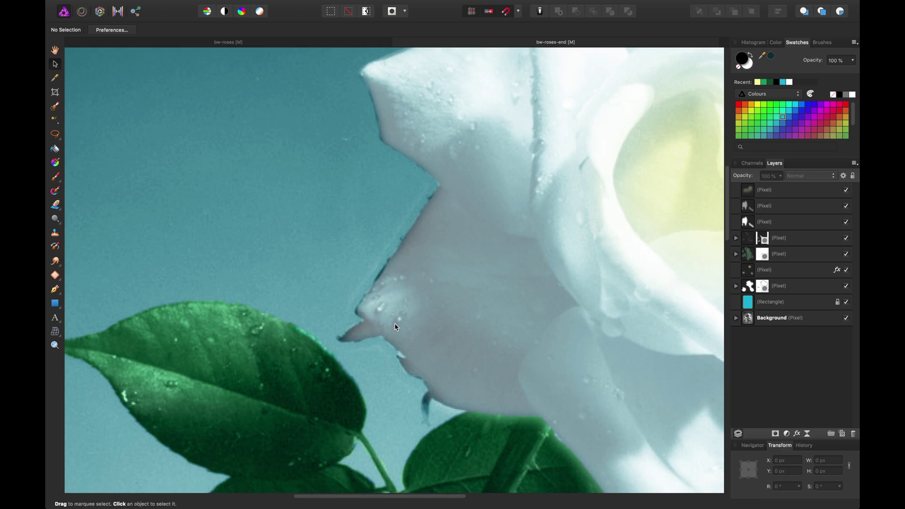
pyautogui.click(749, 292)
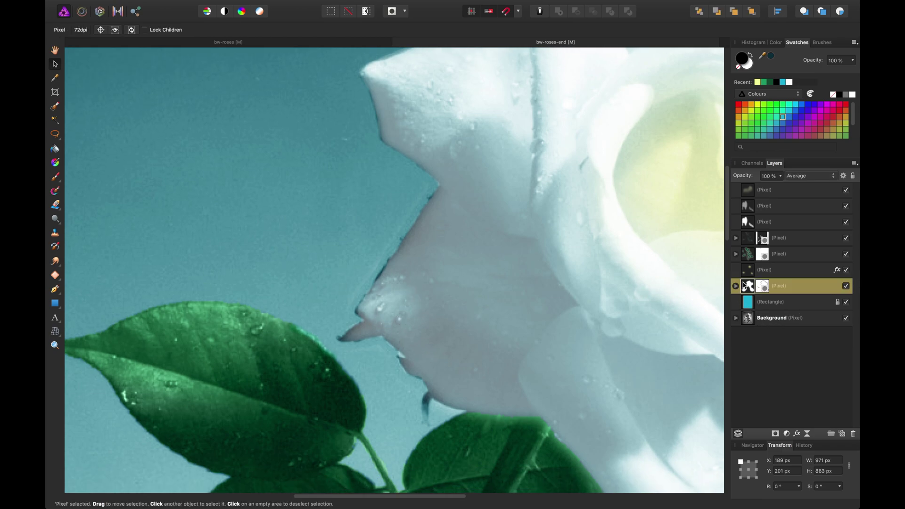
pyautogui.click(762, 286)
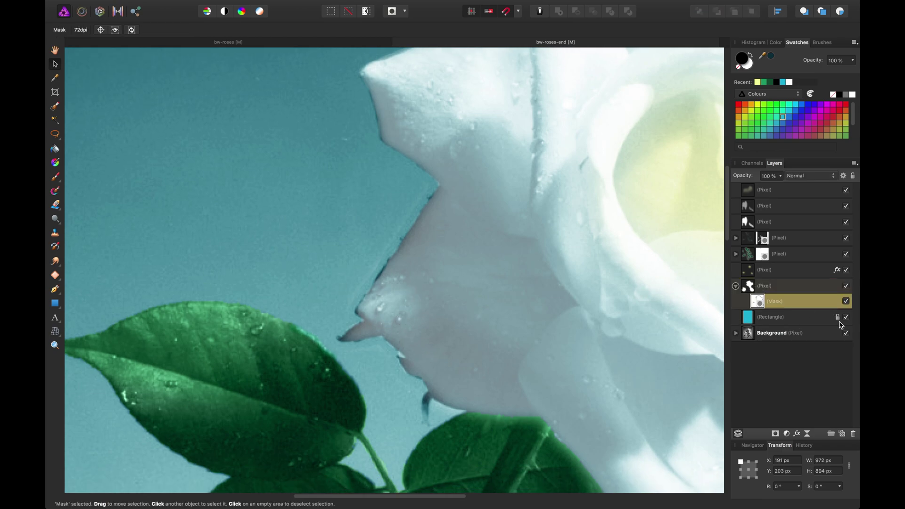
pyautogui.click(737, 333)
pyautogui.click(758, 306)
# - Switch to the Paint Brush and shrink it, undoing the test dabs on the mask
pyautogui.press('b')
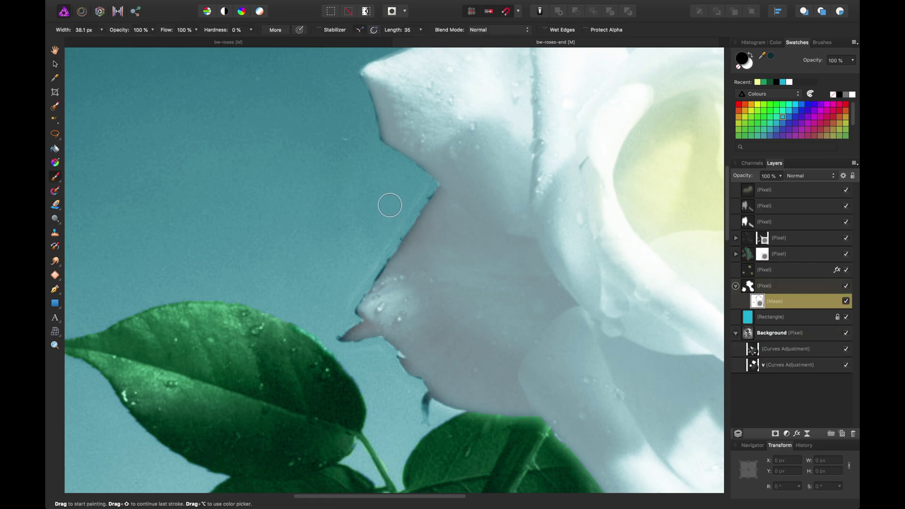
pyautogui.click(436, 193)
pyautogui.press('super+z')
pyautogui.click(434, 306)
pyautogui.press('[')
pyautogui.press('[')
pyautogui.press('[')
pyautogui.press('[')
pyautogui.press('super+z')
# - Paint the mask along the petal edges, using white to restore petals and black to hide fringes
pyautogui.press('x')
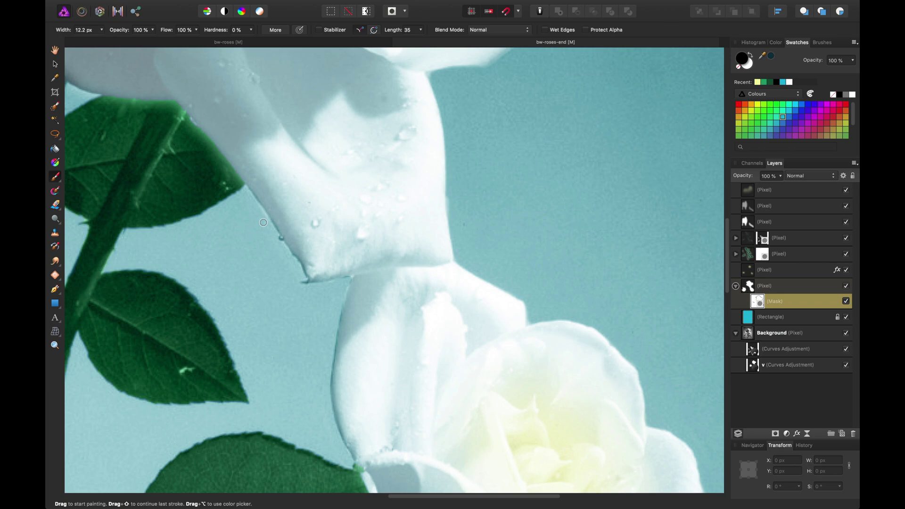
pyautogui.press('x')
pyautogui.press('x')
pyautogui.scroll(-3, 328, 340)
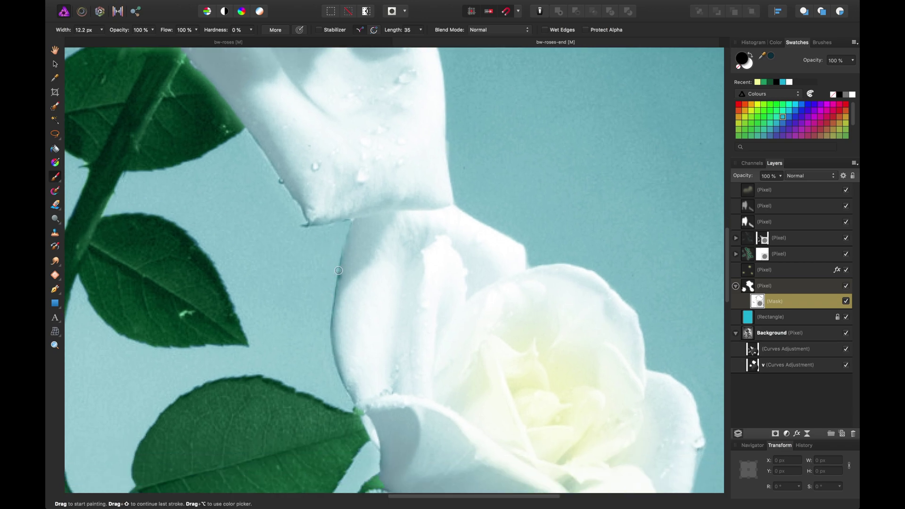
pyautogui.press('x')
pyautogui.press('x')
pyautogui.press('x')
pyautogui.scroll(-5, 380, 364)
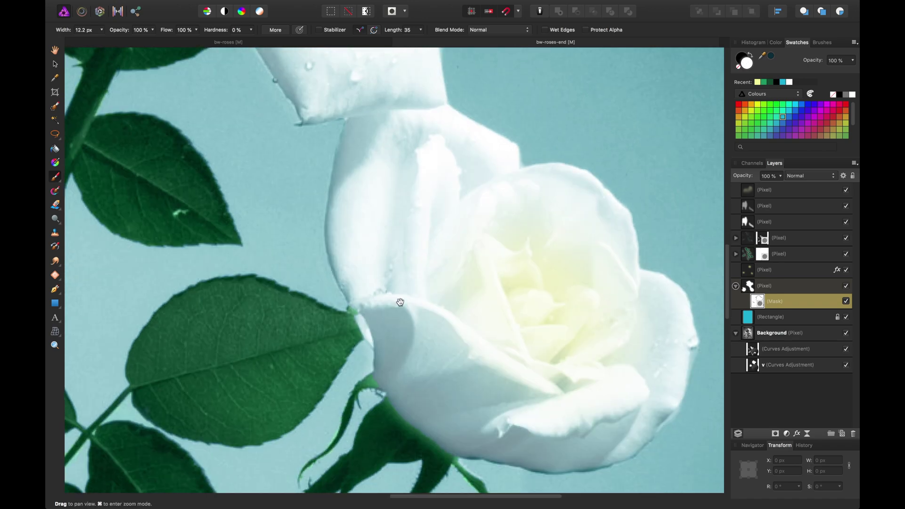
pyautogui.scroll(-7, 383, 366)
pyautogui.hscroll(5, 382, 366)
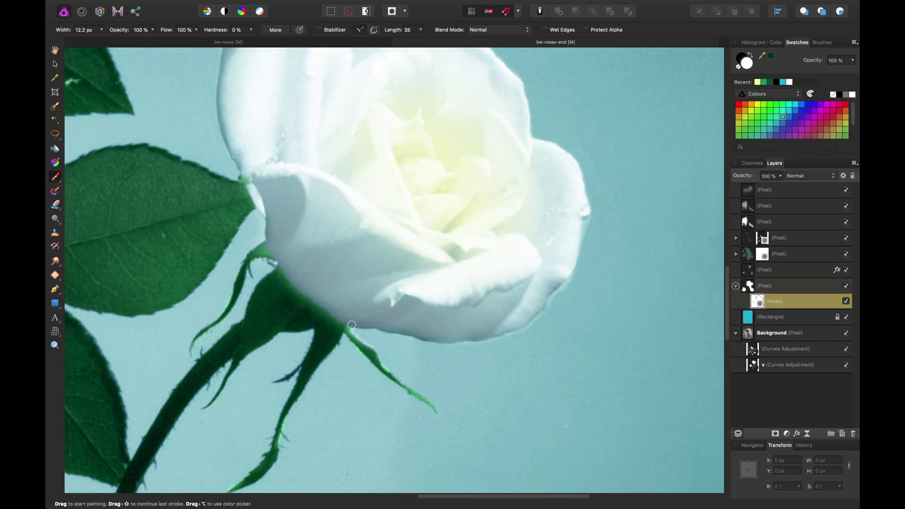
pyautogui.scroll(2, 542, 246)
pyautogui.hscroll(2, 542, 245)
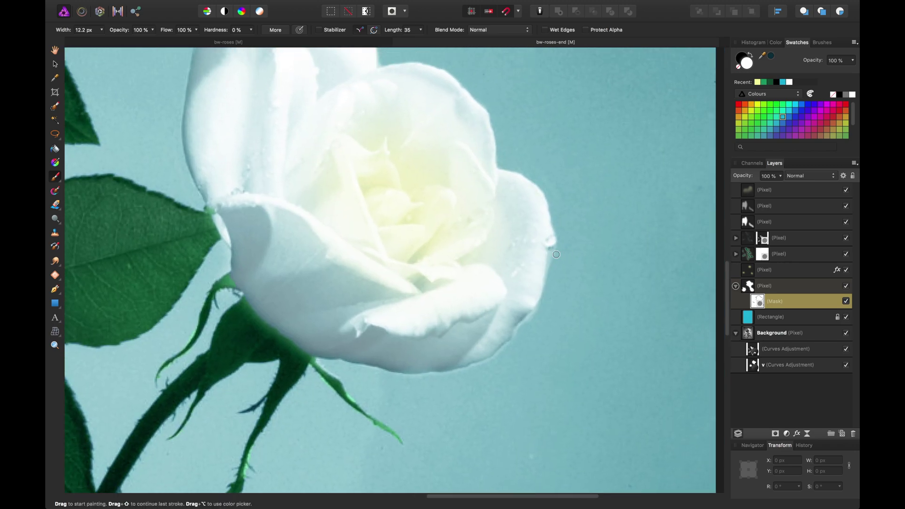
pyautogui.press('x')
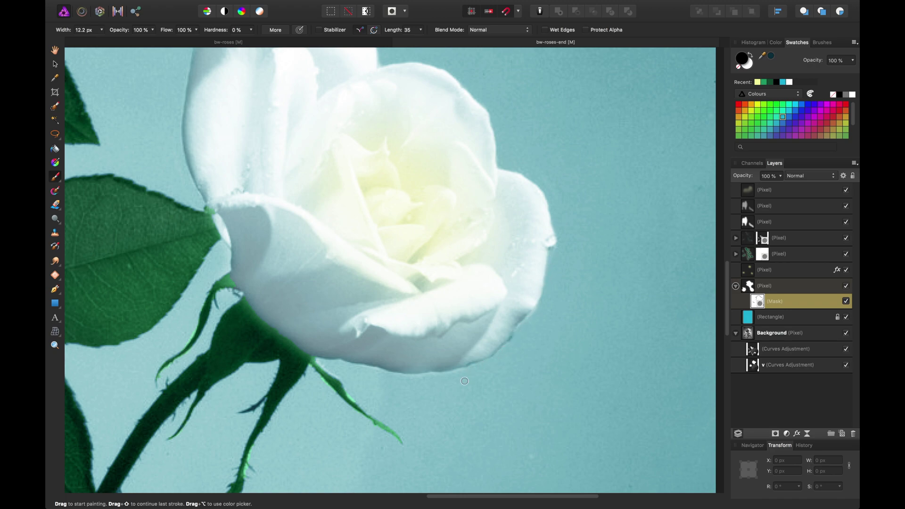
pyautogui.hscroll(-3, 429, 366)
pyautogui.hscroll(-12, 477, 322)
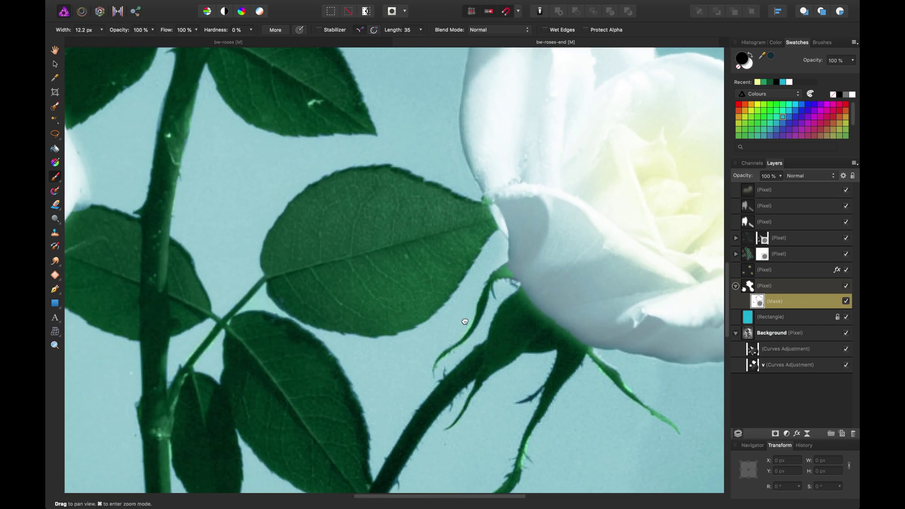
pyautogui.hscroll(-2, 477, 322)
pyautogui.press('super+minus')
pyautogui.press('super+minus')
pyautogui.press('super+minus')
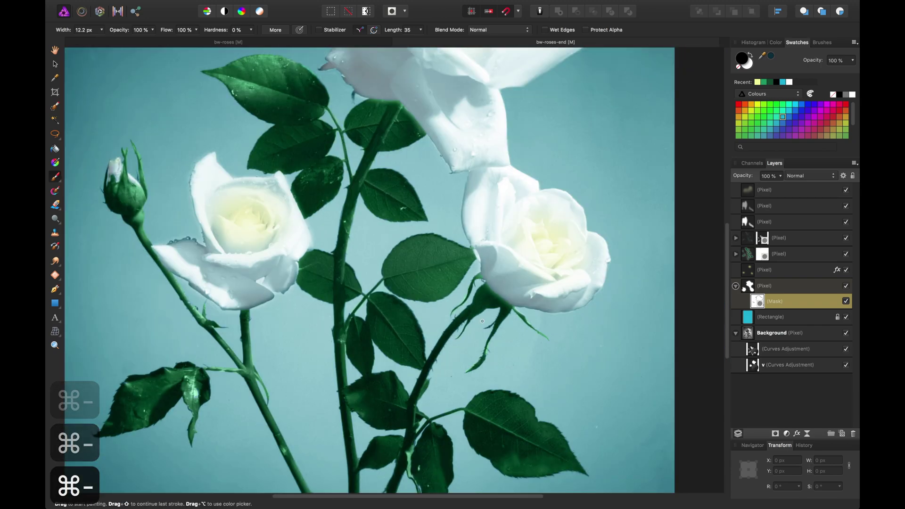
# - Zoom out to the whole bouquet, then zoom in one step and recentre the image
pyautogui.press('super+minus')
pyautogui.press('super+minus')
pyautogui.press('super+minus')
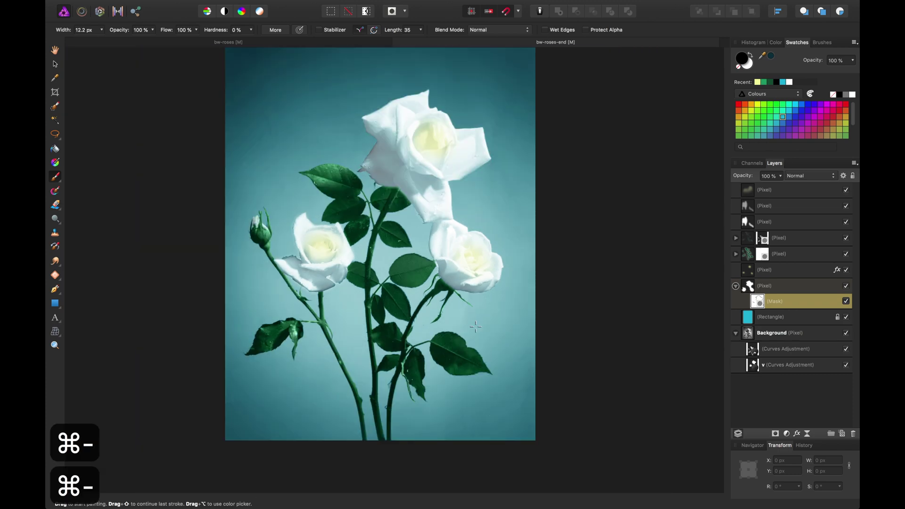
pyautogui.scroll(3, 448, 300)
pyautogui.hscroll(-2, 448, 300)
pyautogui.hscroll(-2, 448, 300)
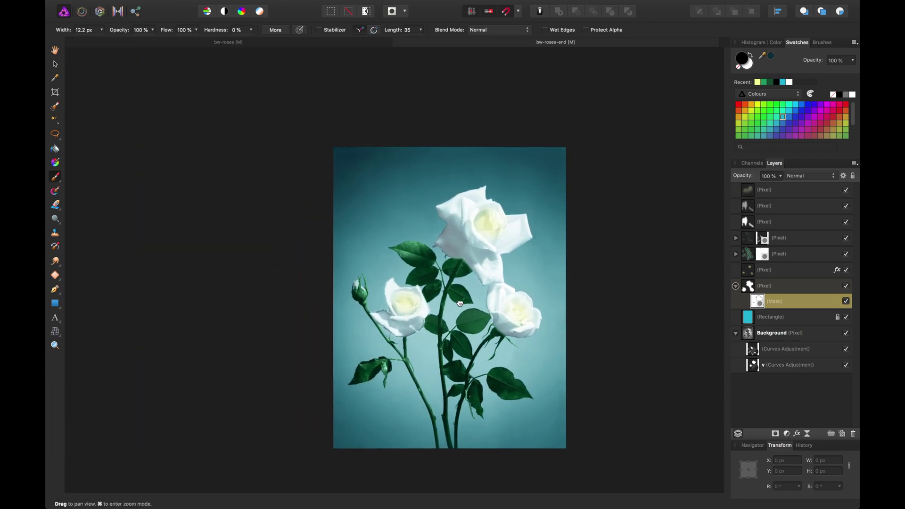
pyautogui.press('super+equal')
pyautogui.moveTo(446, 300); pyautogui.dragTo(393, 266)
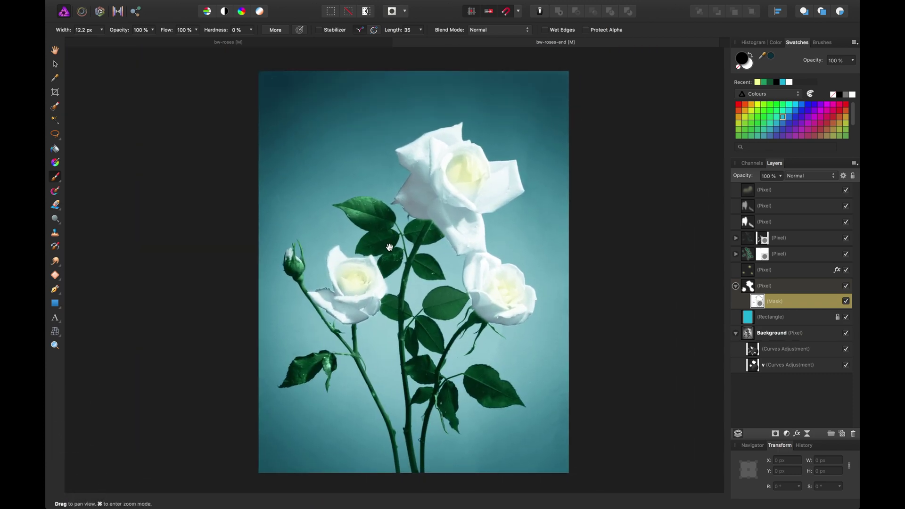